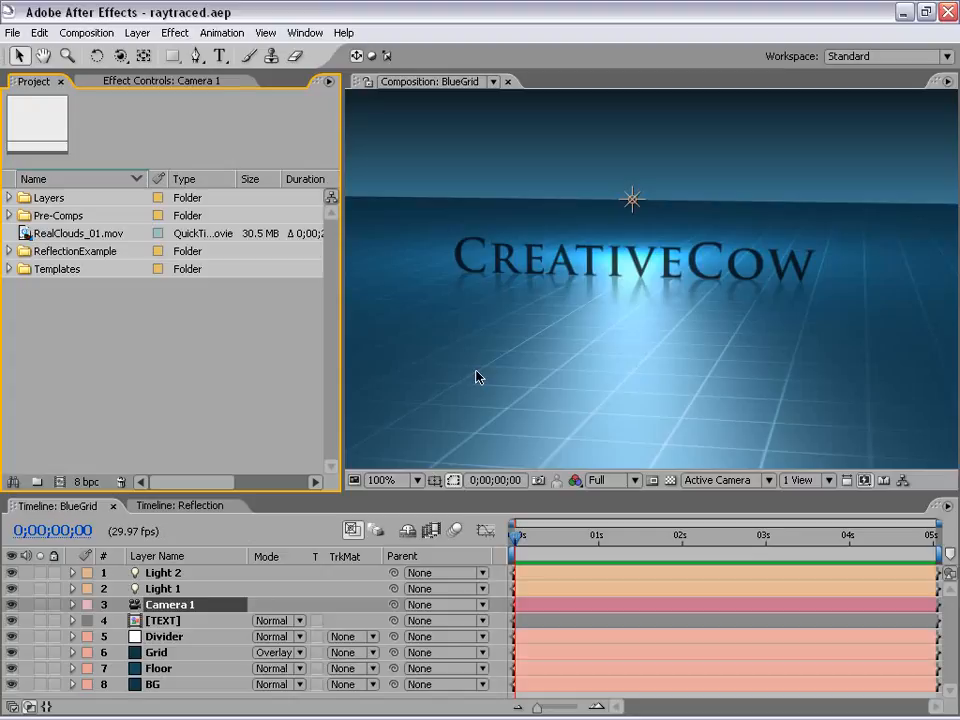
Step: Scrub through the BlueGrid composition and play a preview of its CreativeCow text animation
drag(565, 538, 679, 545)
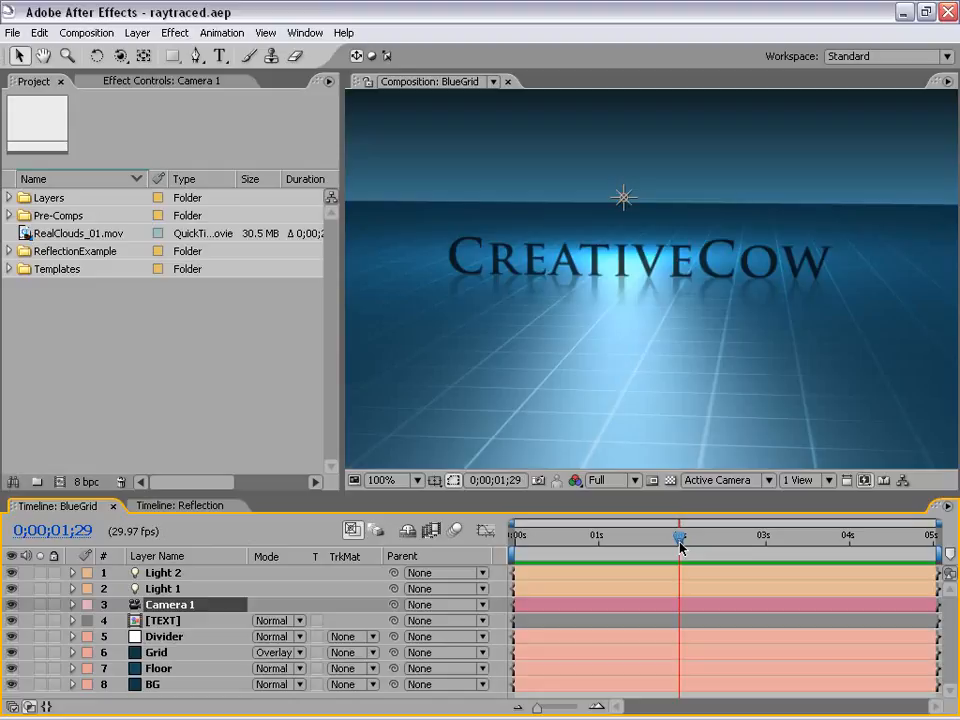
drag(680, 545, 514, 545)
key(KP_0)
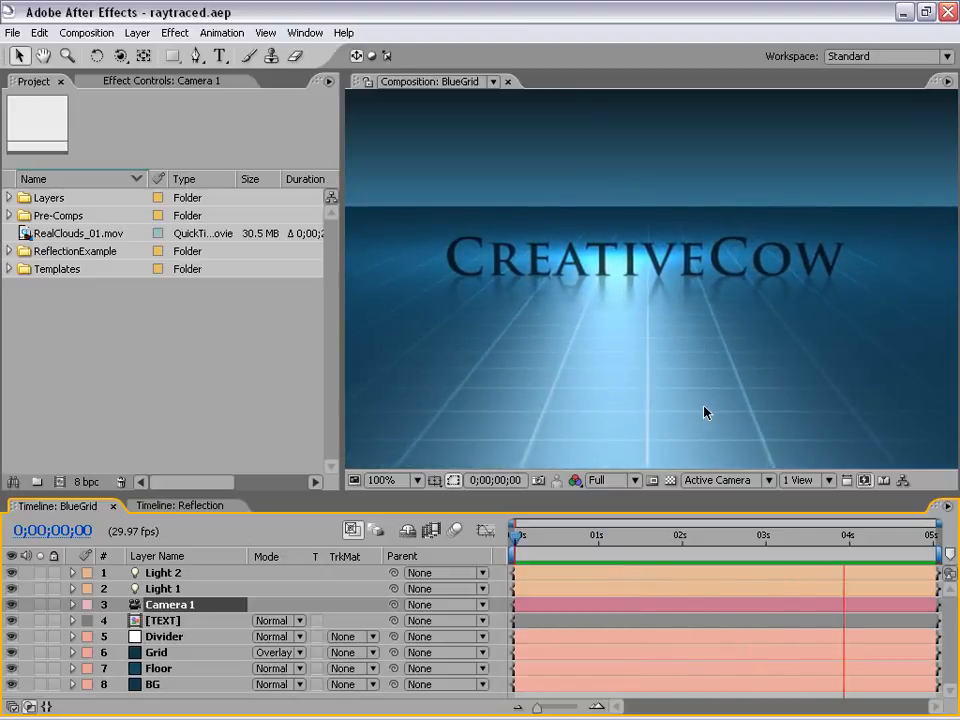
key(space)
Step: Preview the Reflection composition's animation, then return to the BlueGrid composition
click(183, 507)
key(space)
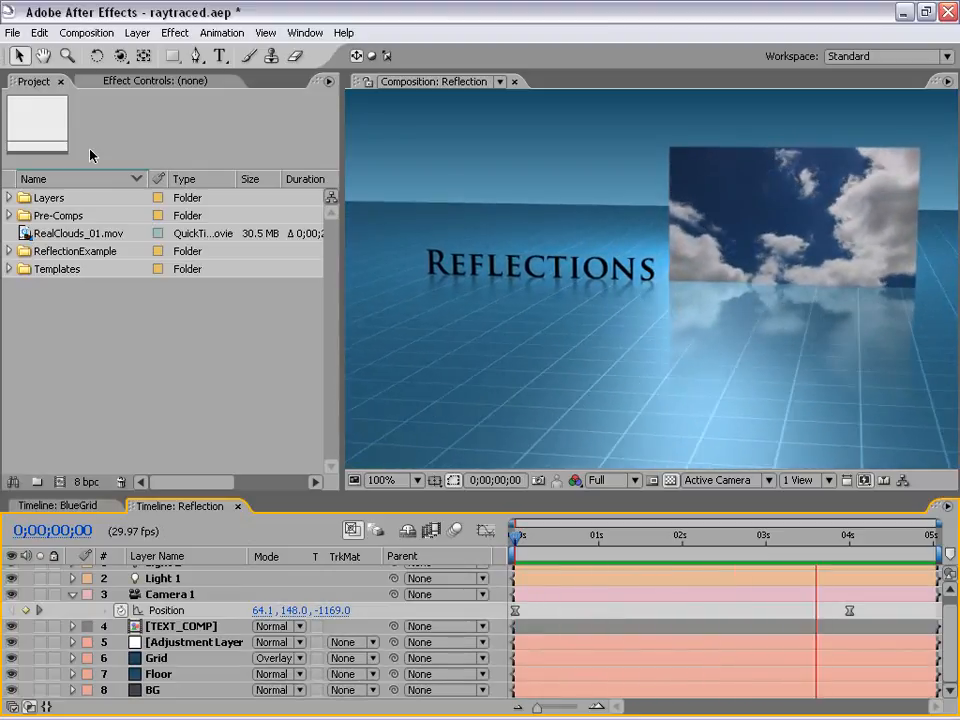
drag(562, 540, 490, 535)
click(104, 502)
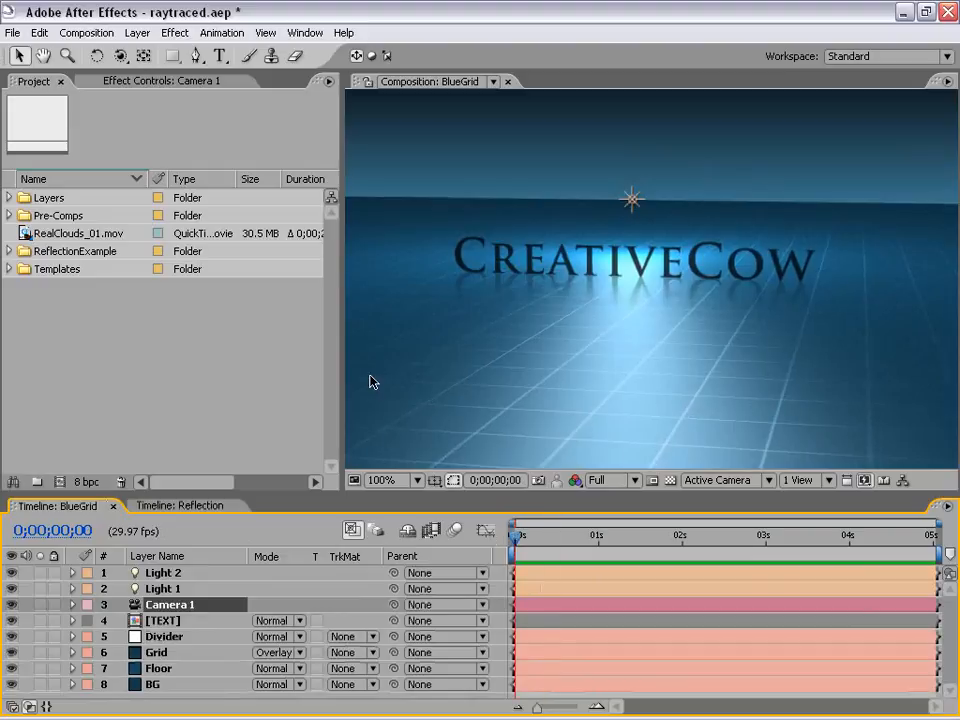
Step: Create a new 720 x 480 composition from the NTSC DV preset, with the pixel aspect ratio set to Square Pixels
click(86, 33)
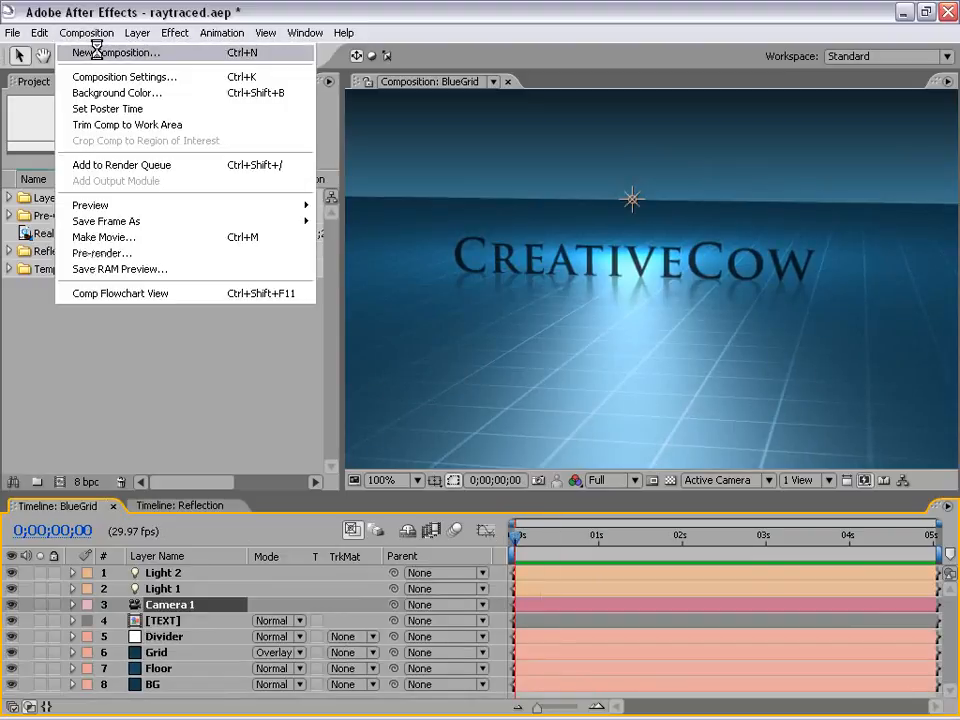
click(100, 57)
click(385, 241)
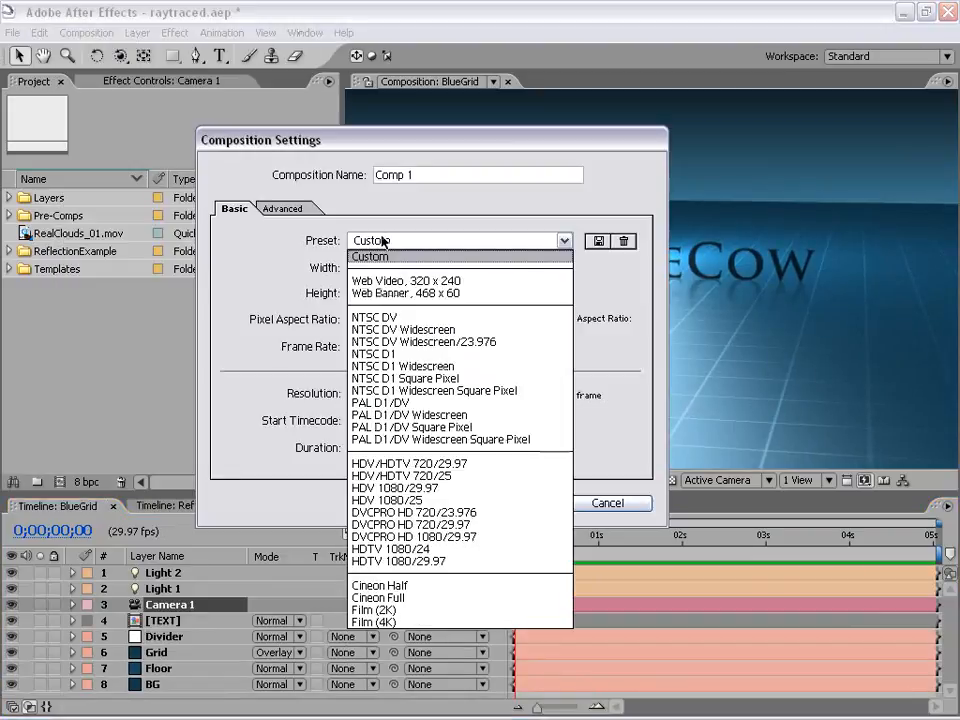
click(422, 316)
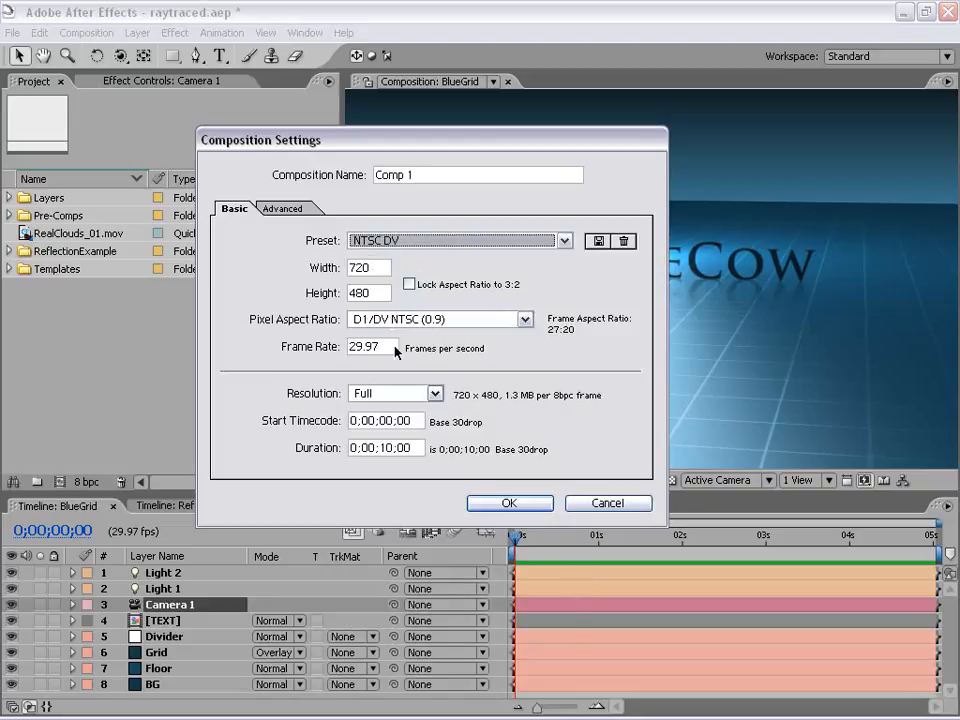
click(379, 322)
click(385, 334)
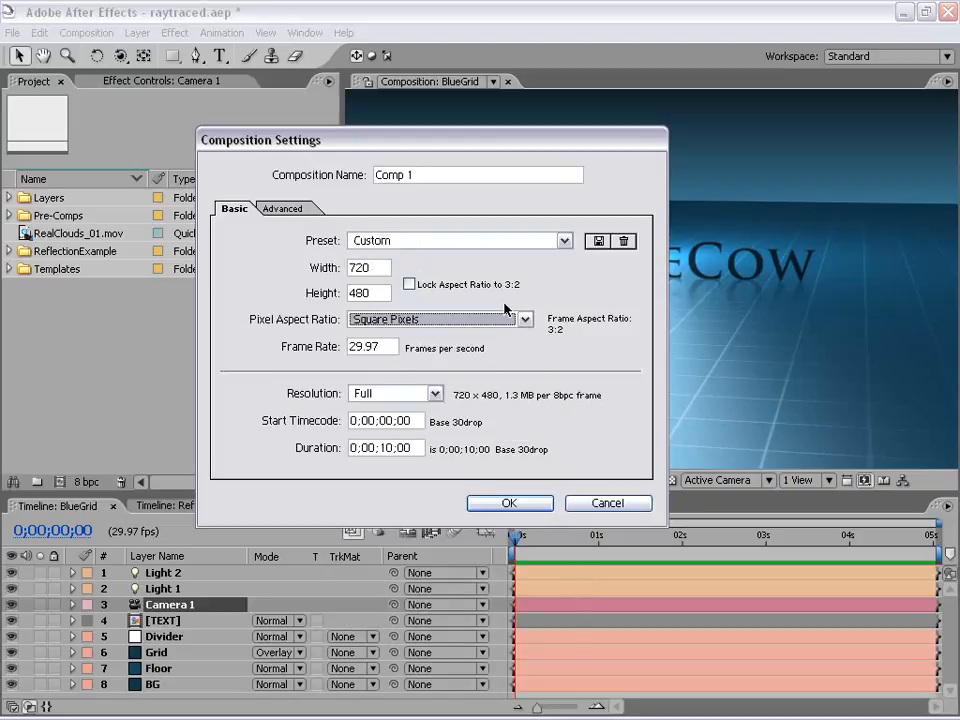
click(508, 504)
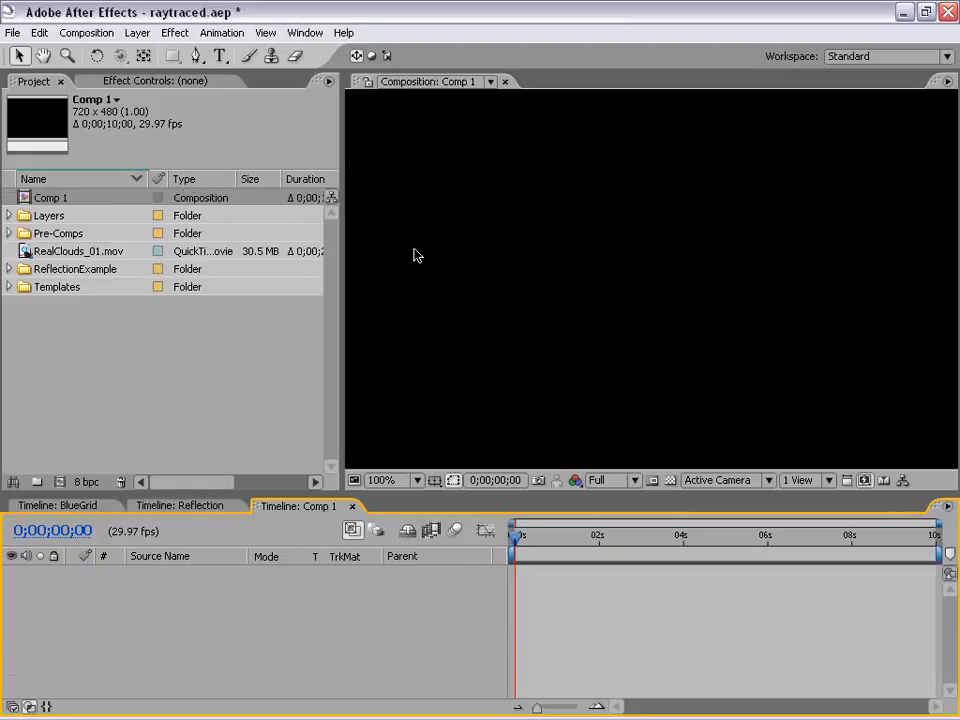
Step: Add a text layer reading "Reflection" near the middle of the frame, with the transparency grid shown behind it
click(218, 58)
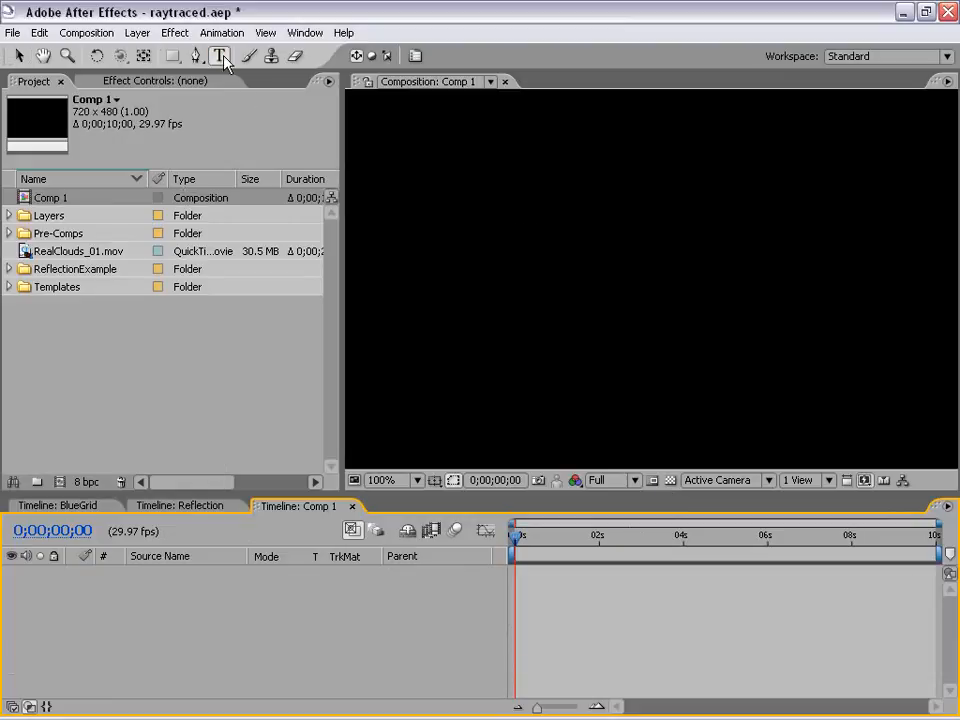
key(comma)
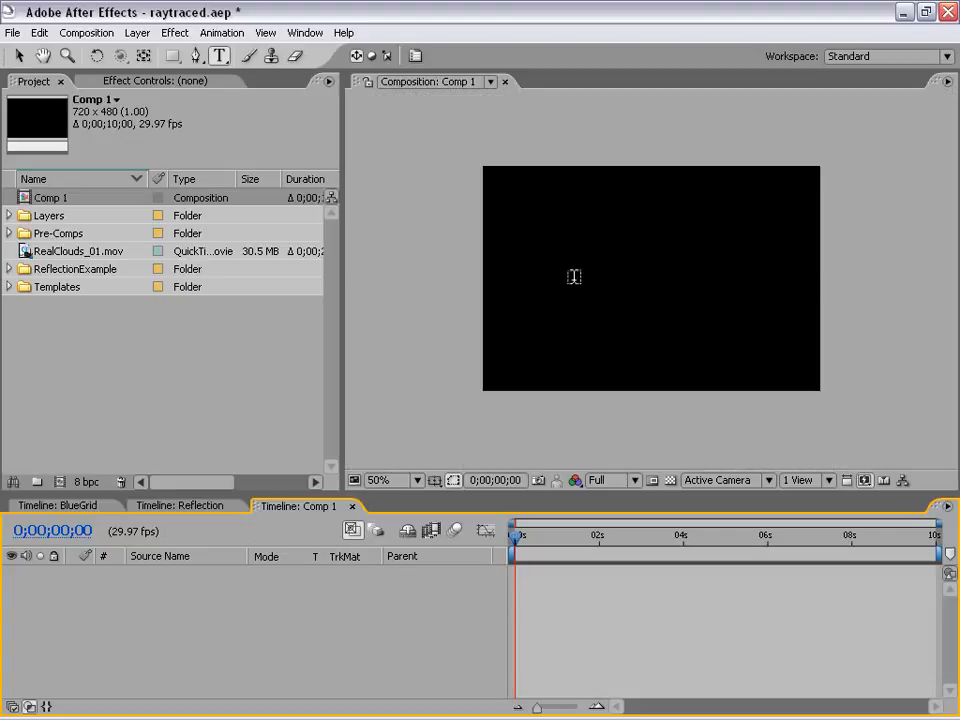
click(575, 268)
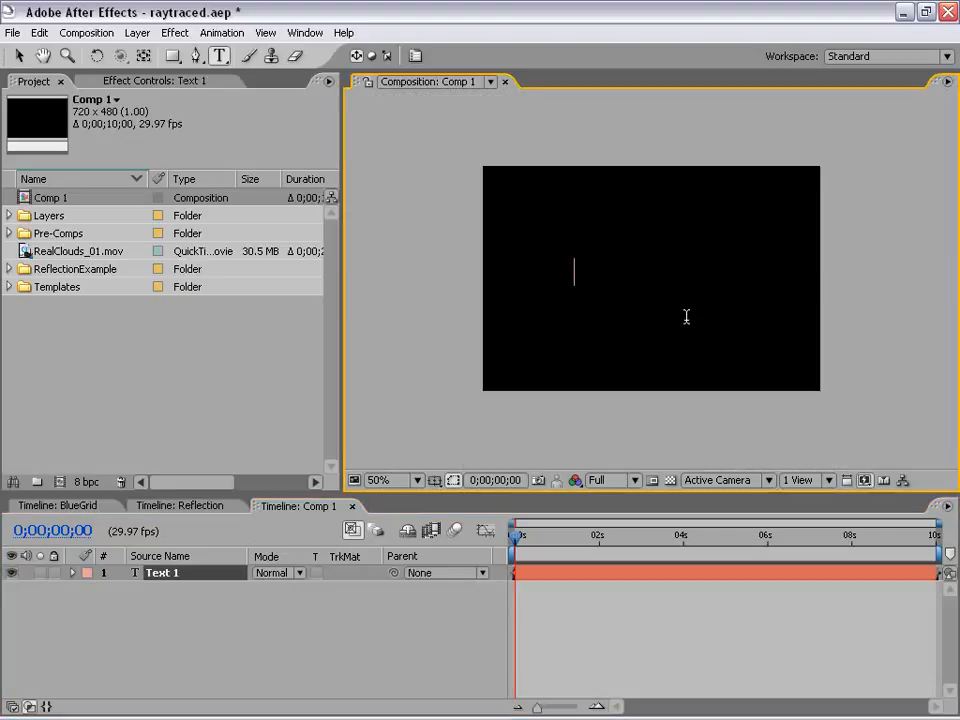
click(670, 480)
text(REflection)
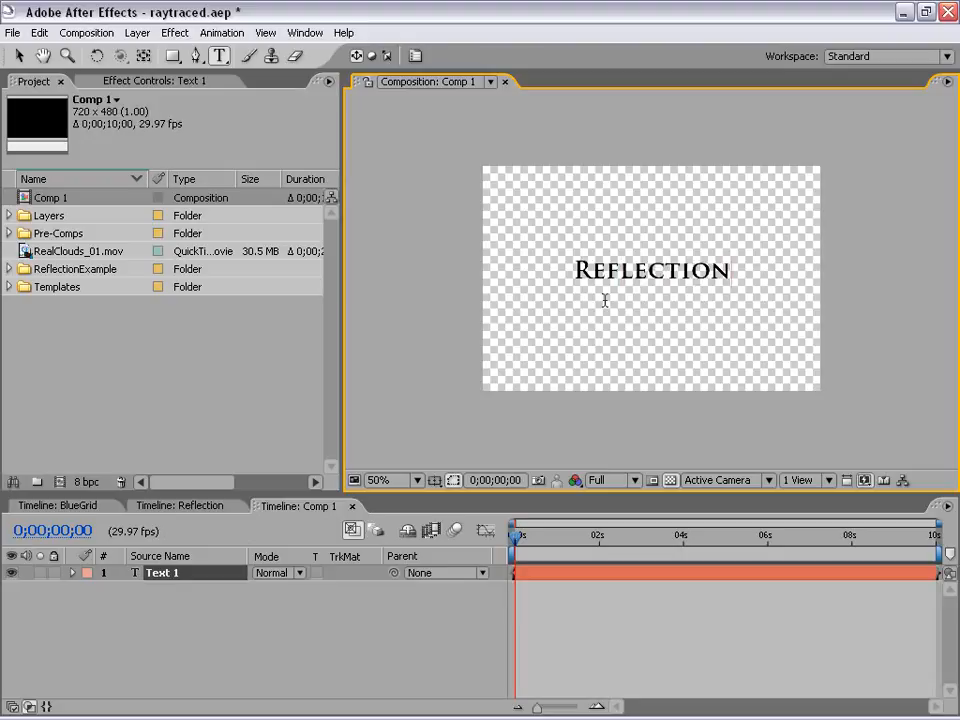
click(19, 56)
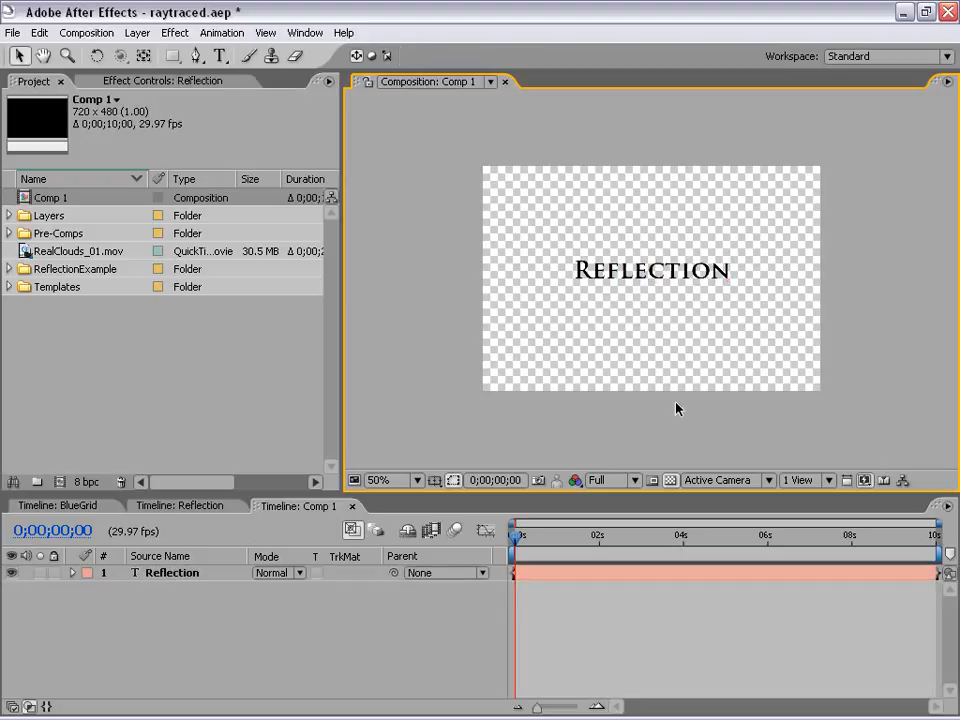
Step: Nudge the Reflection text slightly to the right within the frame and check its placement
key(period)
click(670, 480)
click(670, 480)
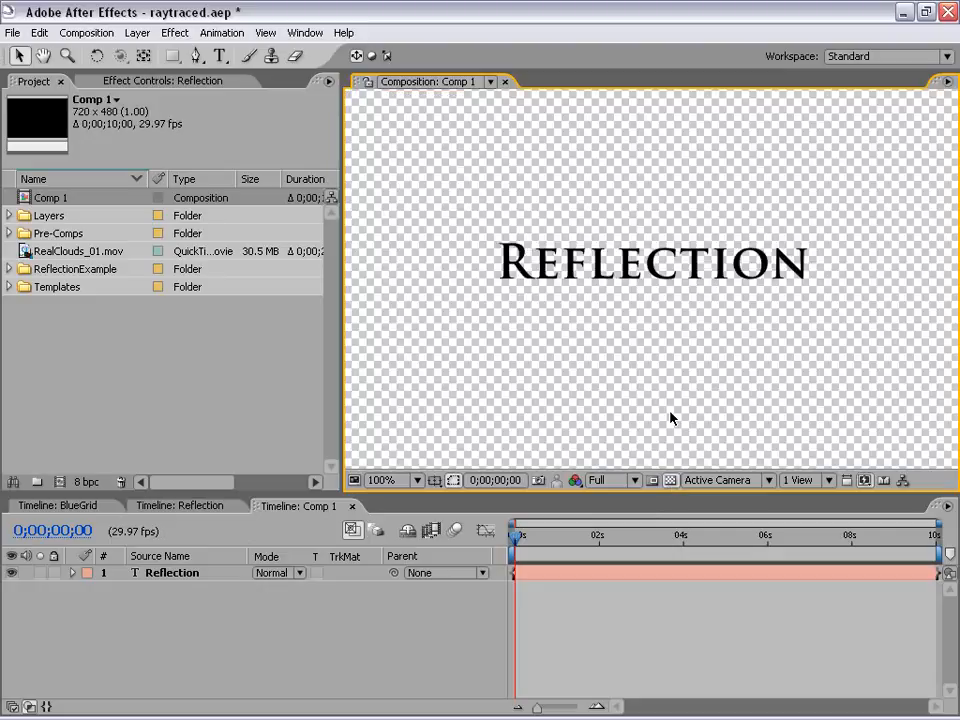
key(comma)
click(650, 270)
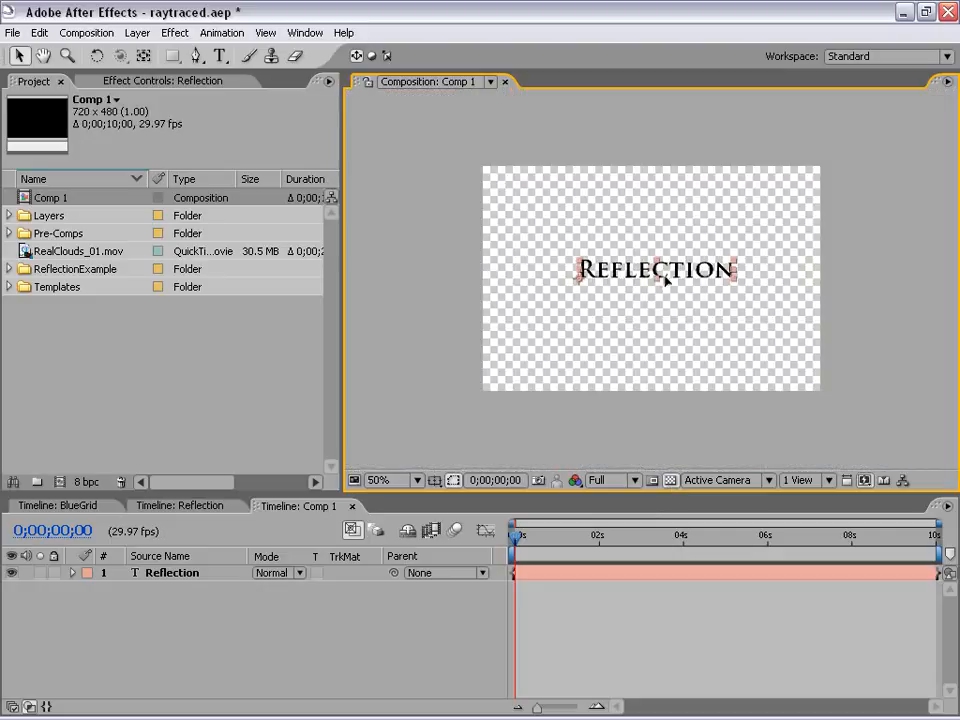
click(656, 285)
key(period)
key(comma)
click(590, 272)
key(period)
key(comma)
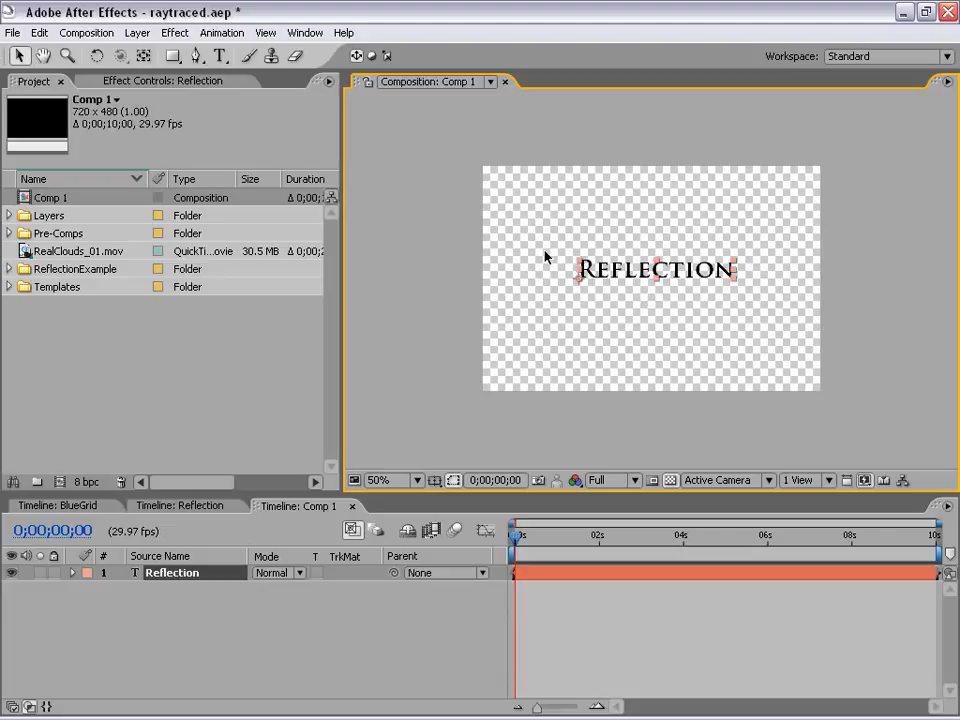
Step: Pre-compose the Reflection text layer into a new composition named TEXT, moving all attributes into it
click(585, 293)
click(615, 275)
click(137, 32)
click(172, 517)
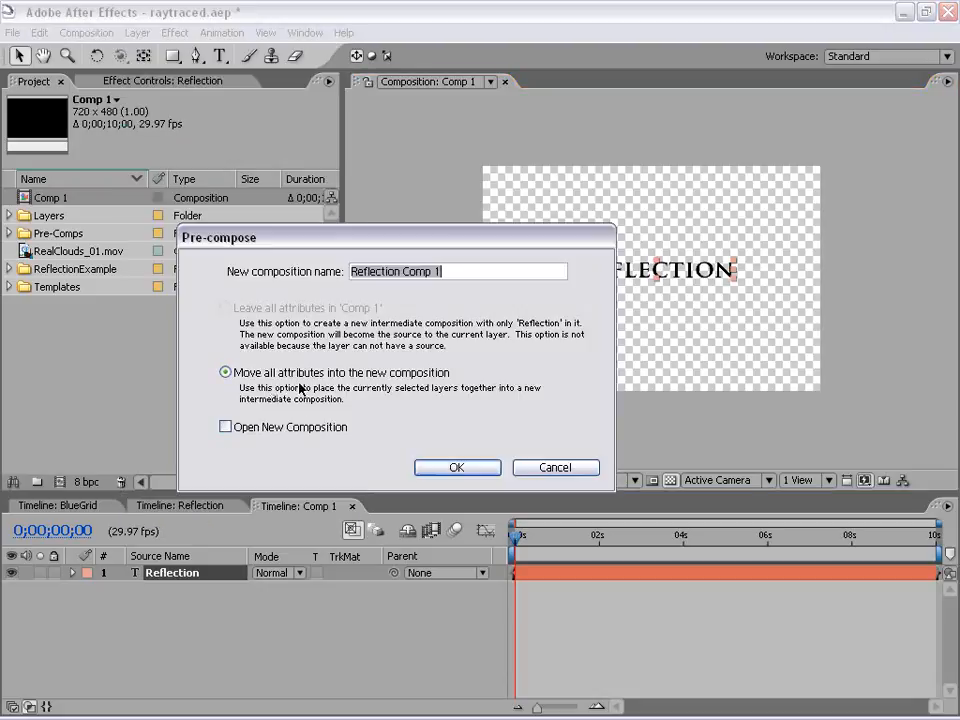
text(TEXT)
click(455, 468)
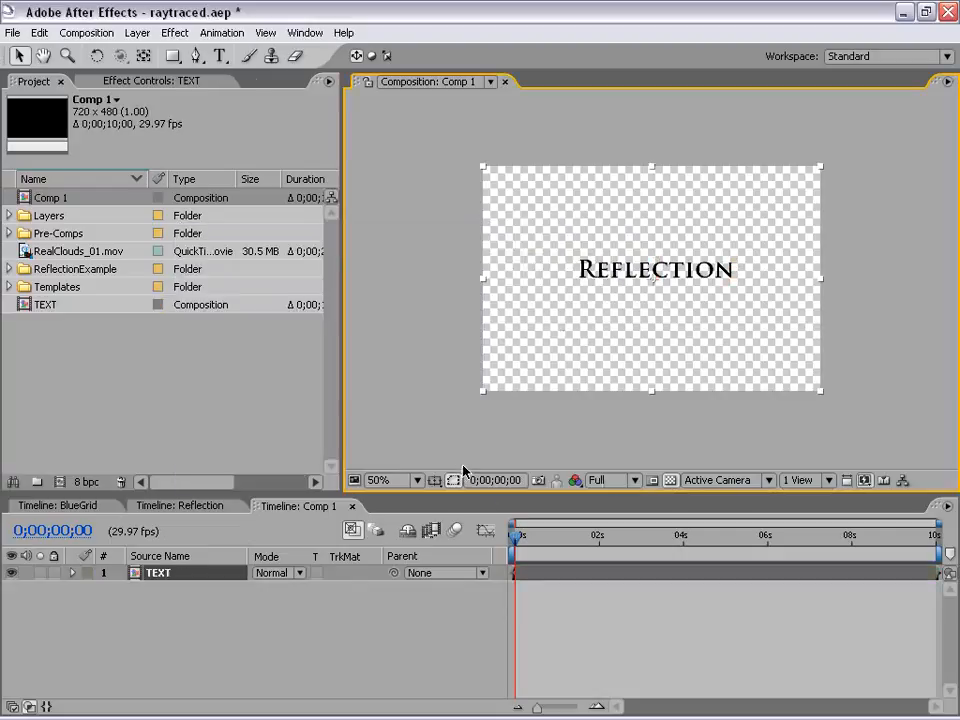
click(641, 270)
click(562, 618)
click(469, 382)
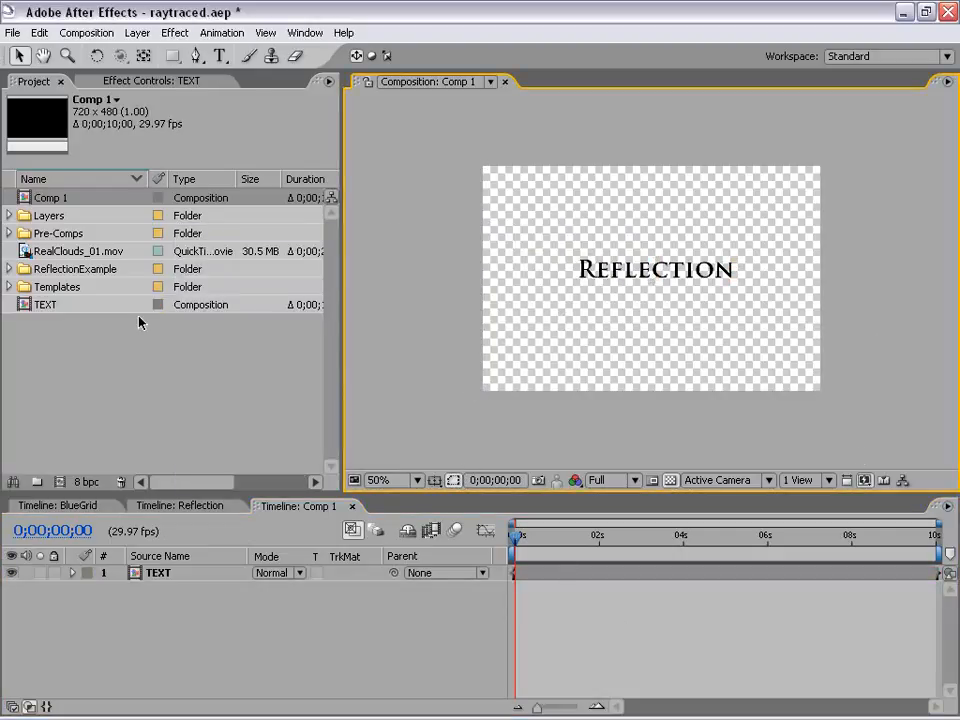
Step: Create a dark blue solid layer 2200 pixels wide and 2200 pixels high with square pixels
click(136, 32)
mouse_move(145, 53)
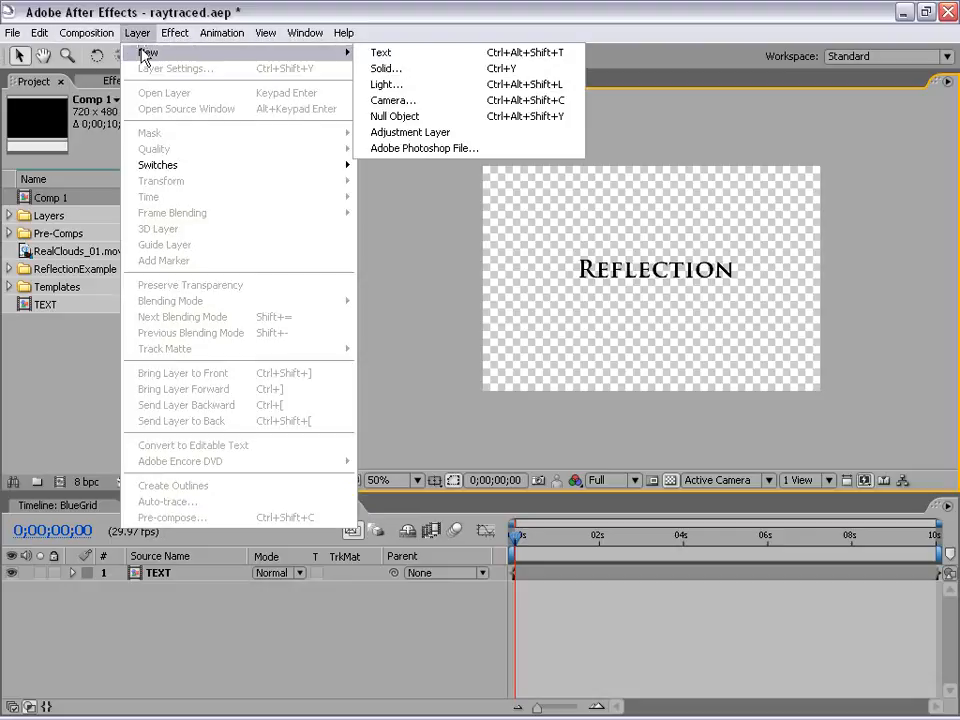
click(420, 68)
drag(590, 288, 328, 166)
click(360, 412)
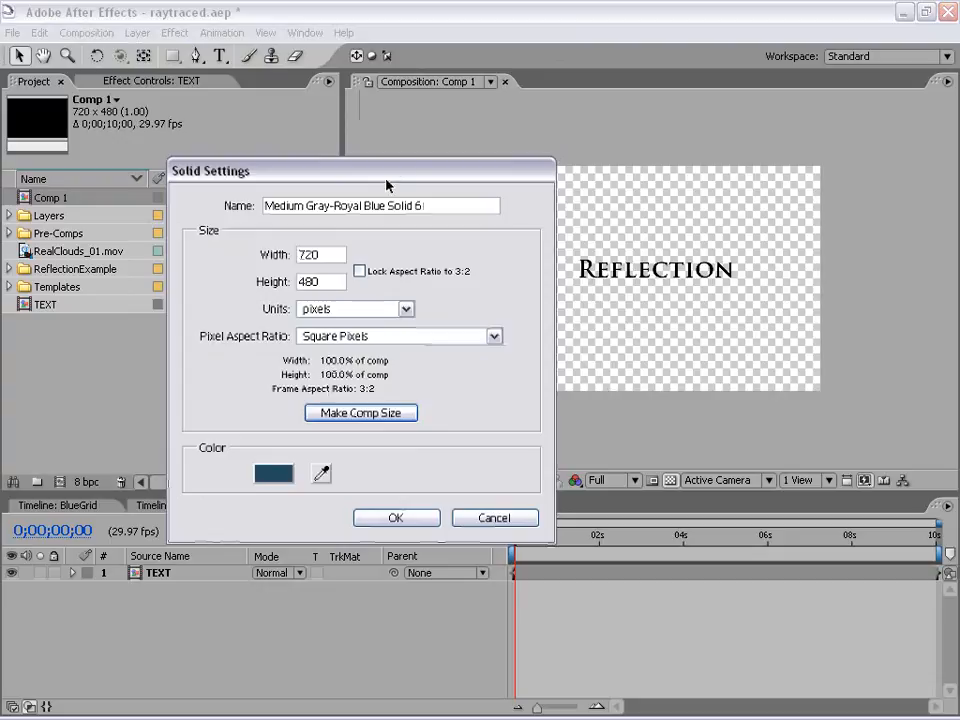
drag(394, 170, 379, 118)
drag(332, 203, 268, 203)
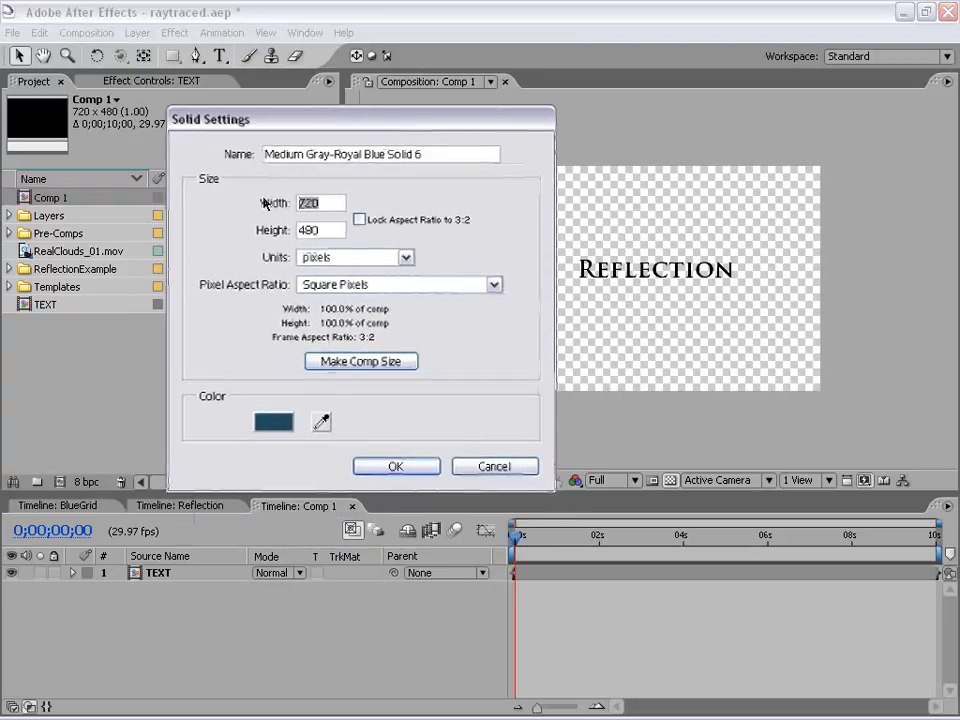
text(2200)
double_click(311, 230)
text(2200)
key(Return)
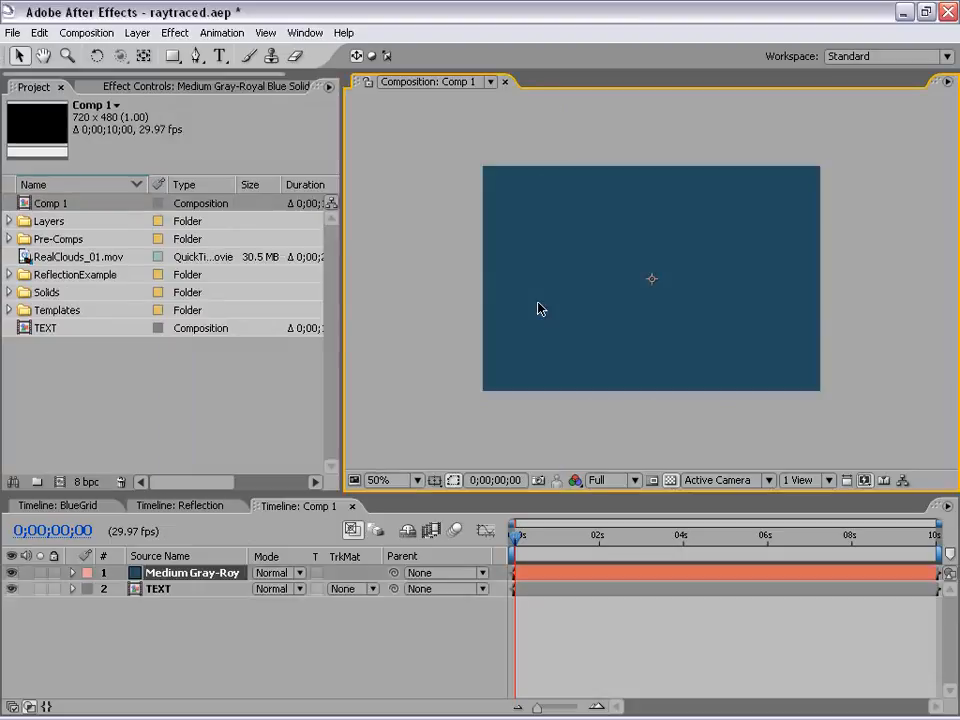
Step: Examine how far the large solid's edges extend beyond the composition frame
key(comma)
key(comma)
key(comma)
key(comma)
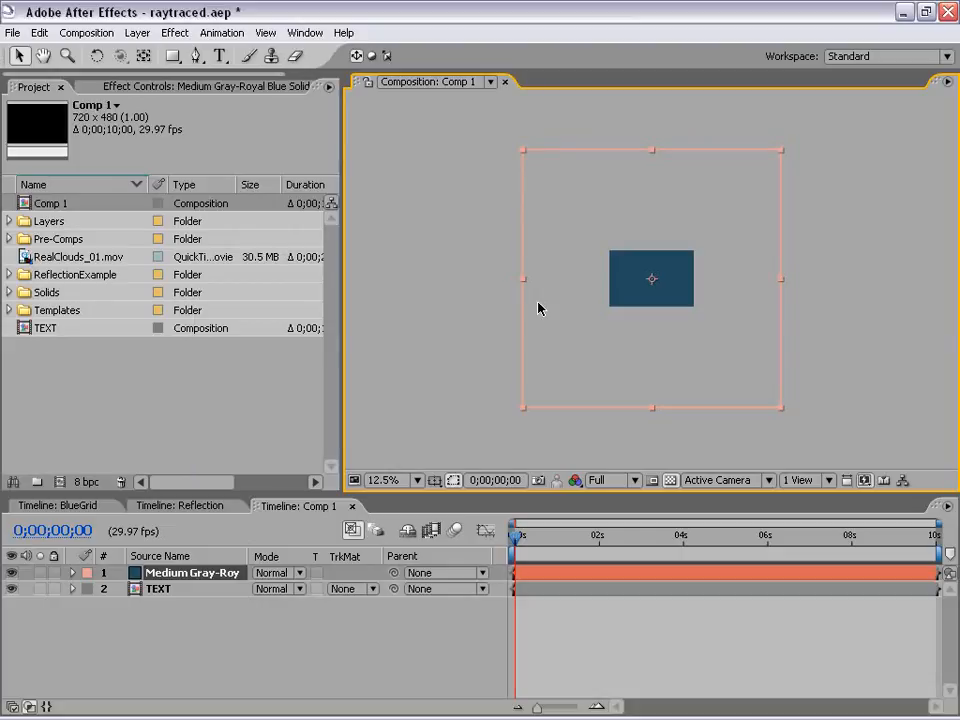
click(476, 268)
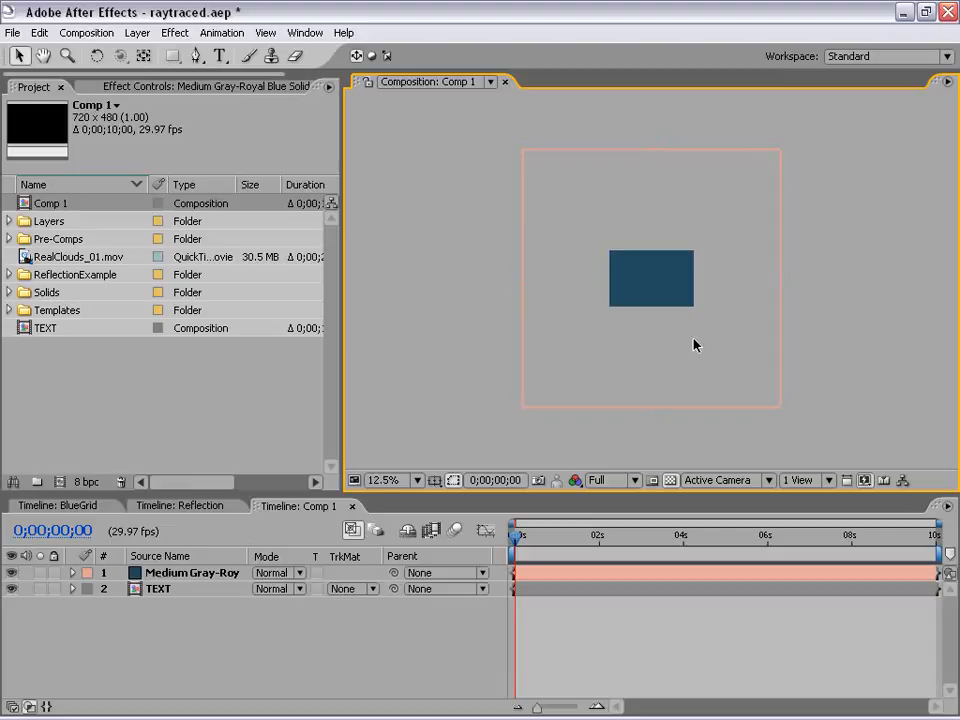
key(period)
key(period)
click(600, 358)
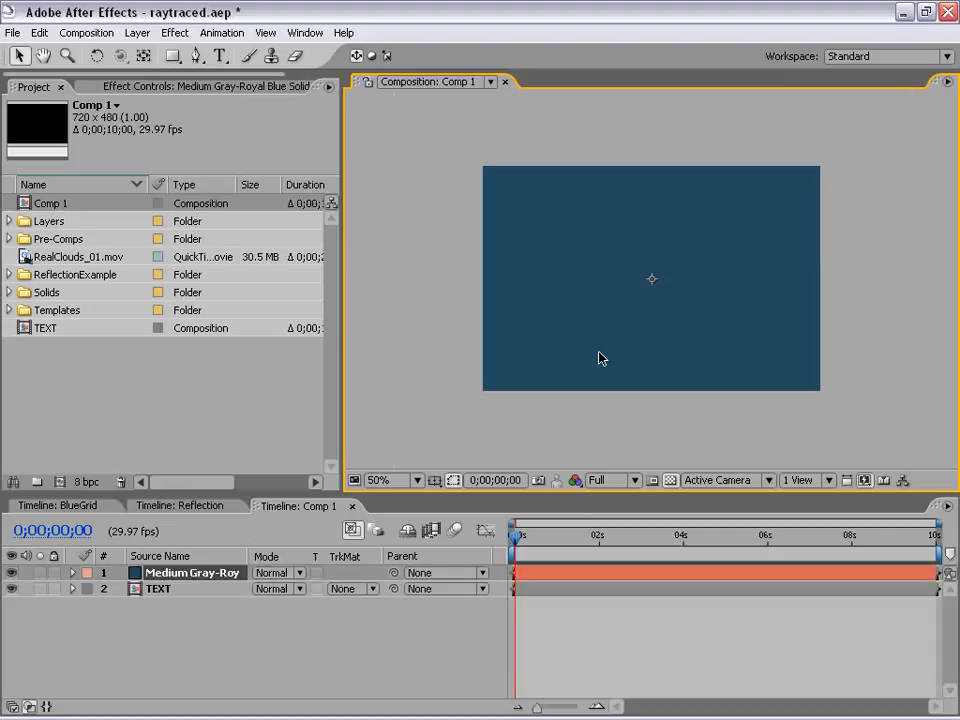
Step: Move the TEXT layer above the blue solid in the layer stack
click(172, 620)
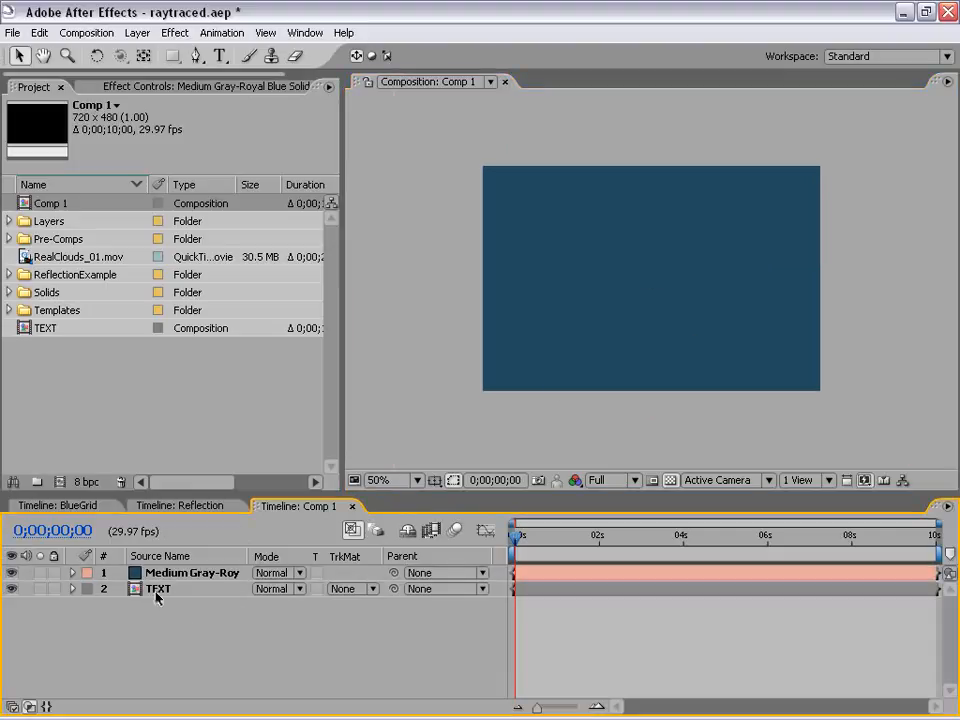
click(158, 589)
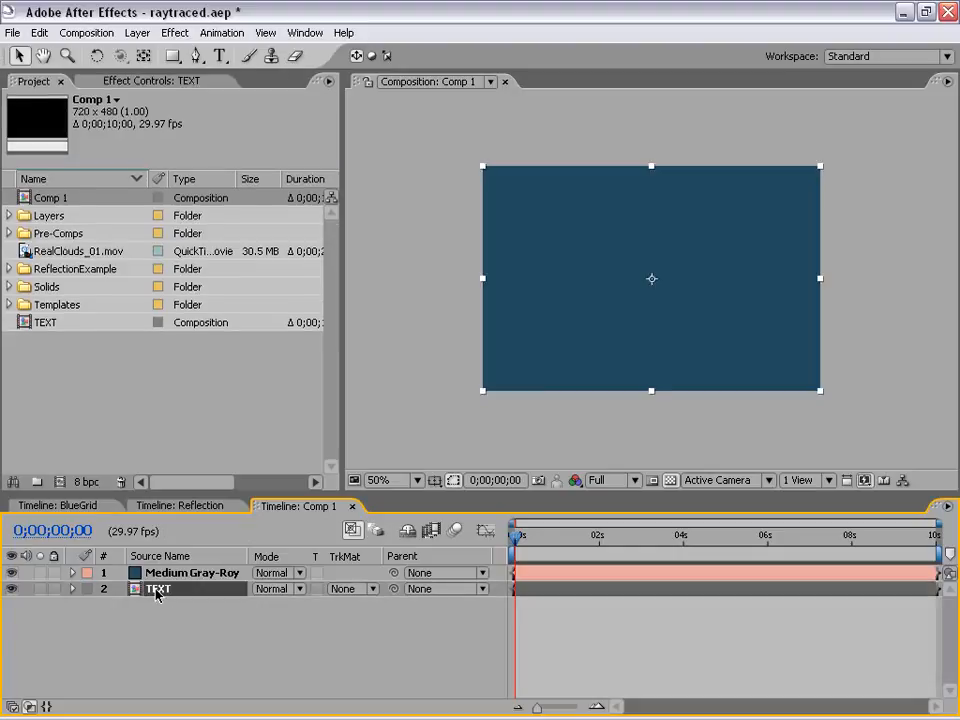
drag(152, 590, 157, 573)
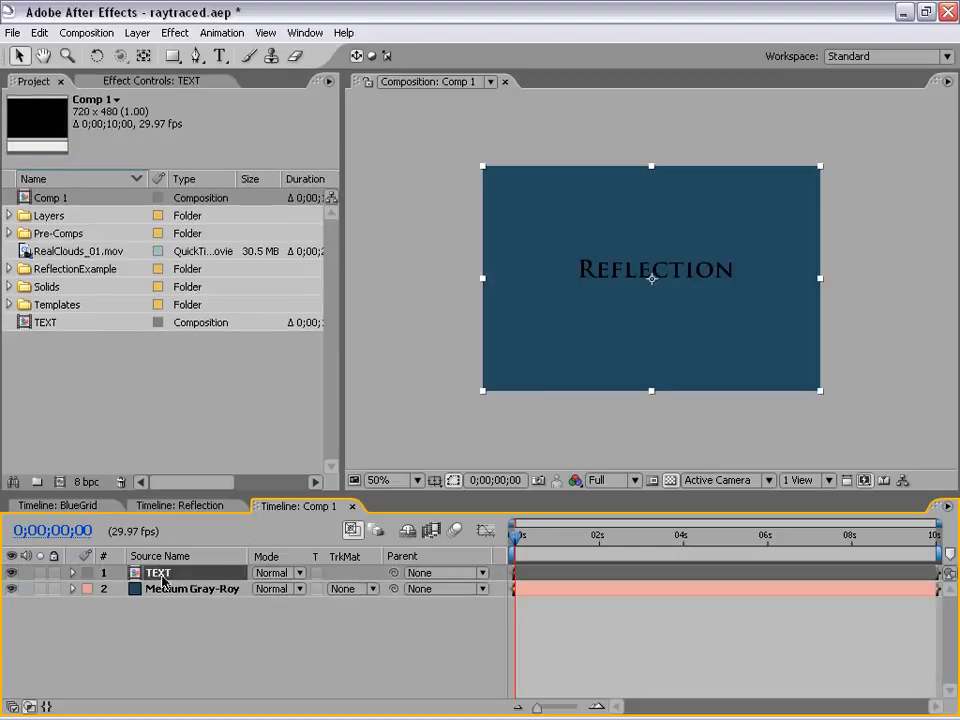
Step: Rename the blue solid layer as Floor and deselect it
click(165, 589)
key(Return)
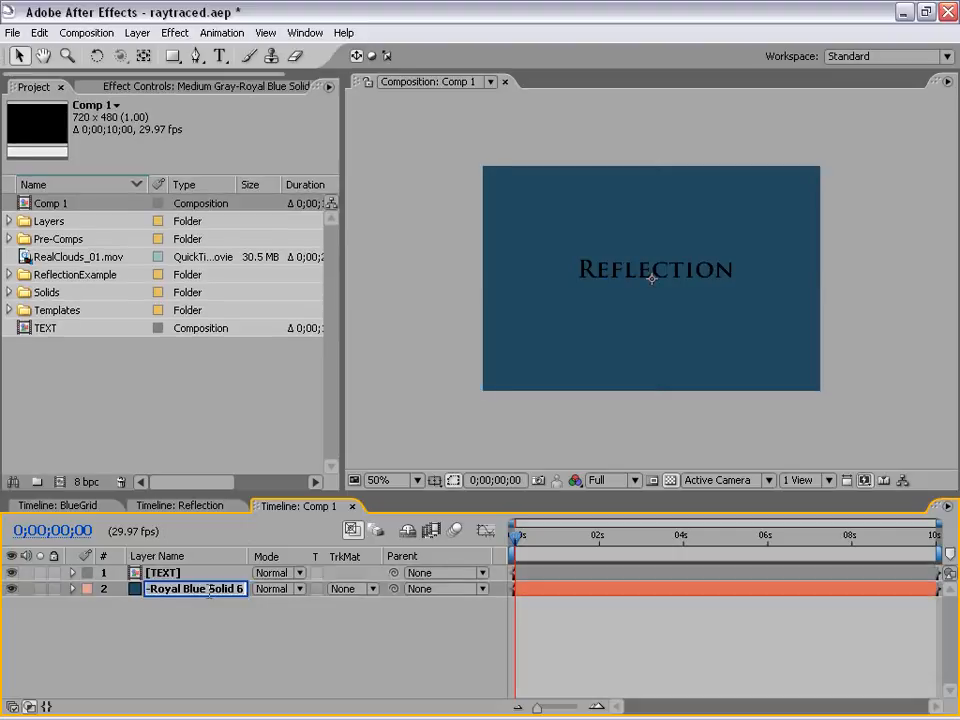
text(B)
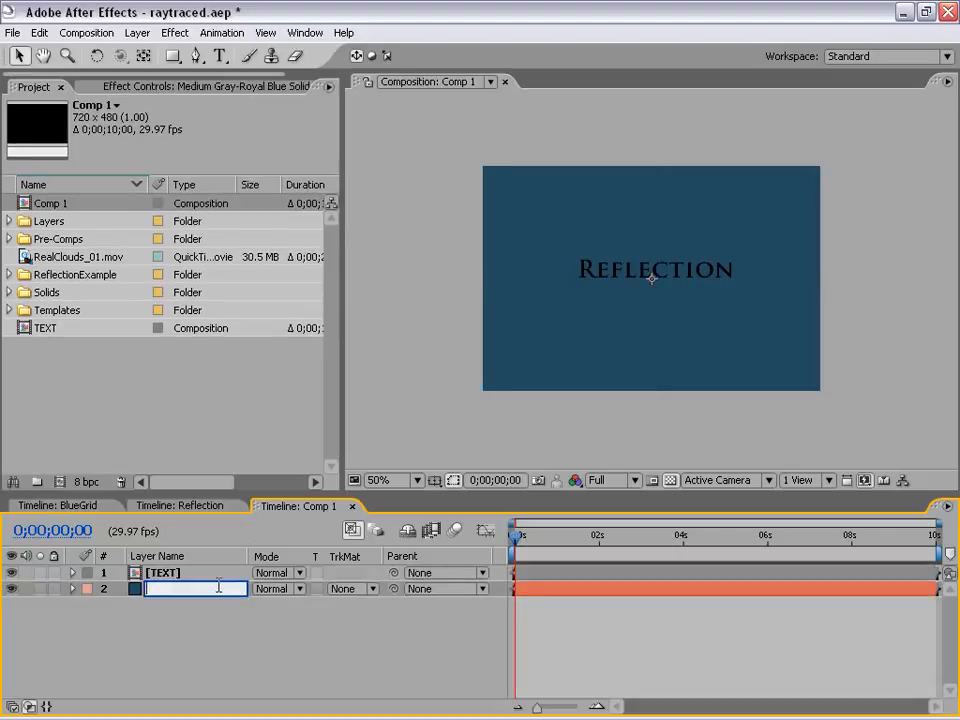
text(loor)
key(Return)
key(ctrl+shift+a)
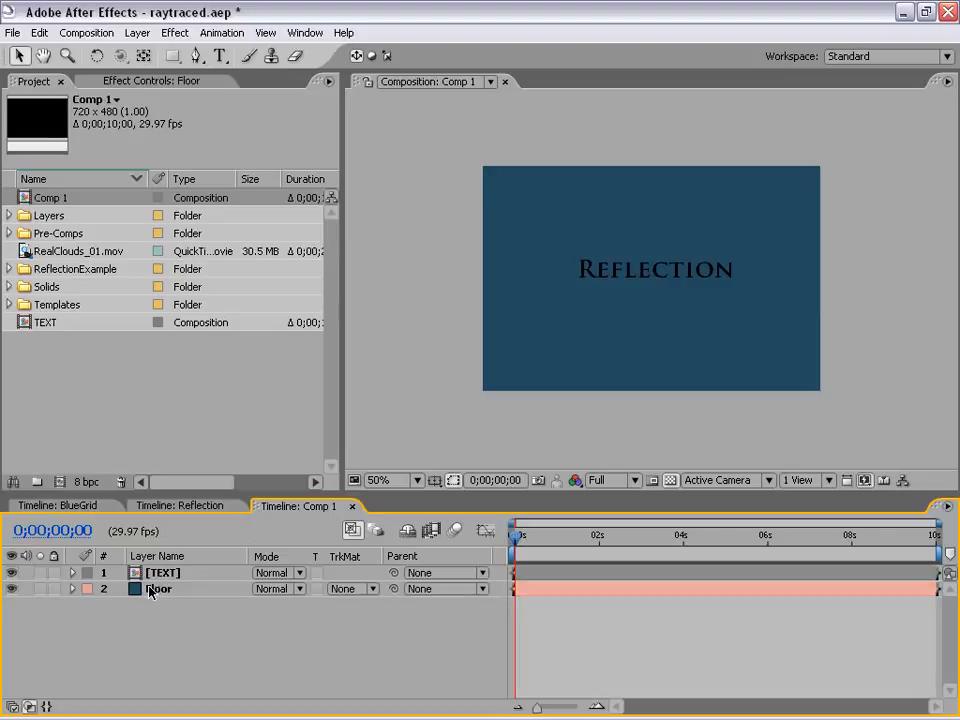
click(155, 574)
click(156, 590)
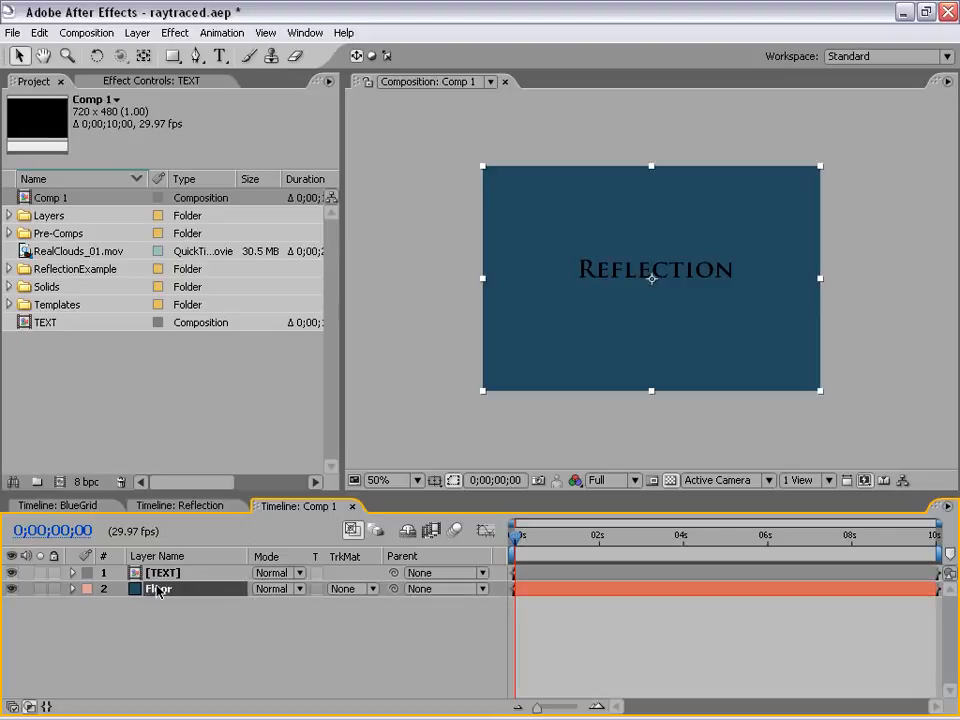
click(172, 619)
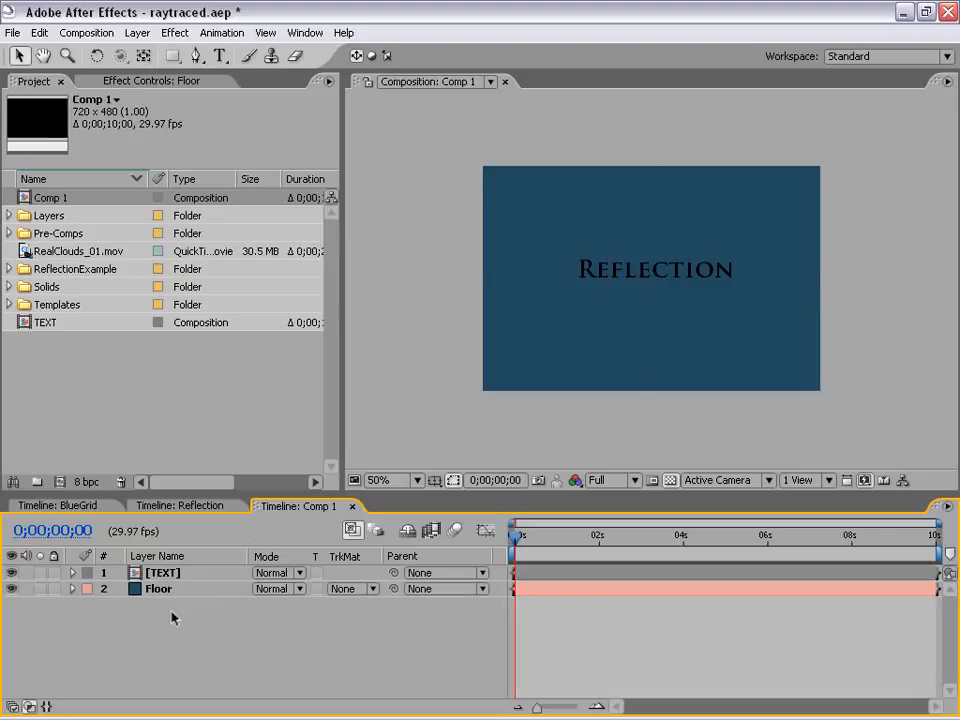
Step: Turn the TEXT and Floor layers into 3D layers and select the text in the composition
key(F4)
key(F4)
key(F4)
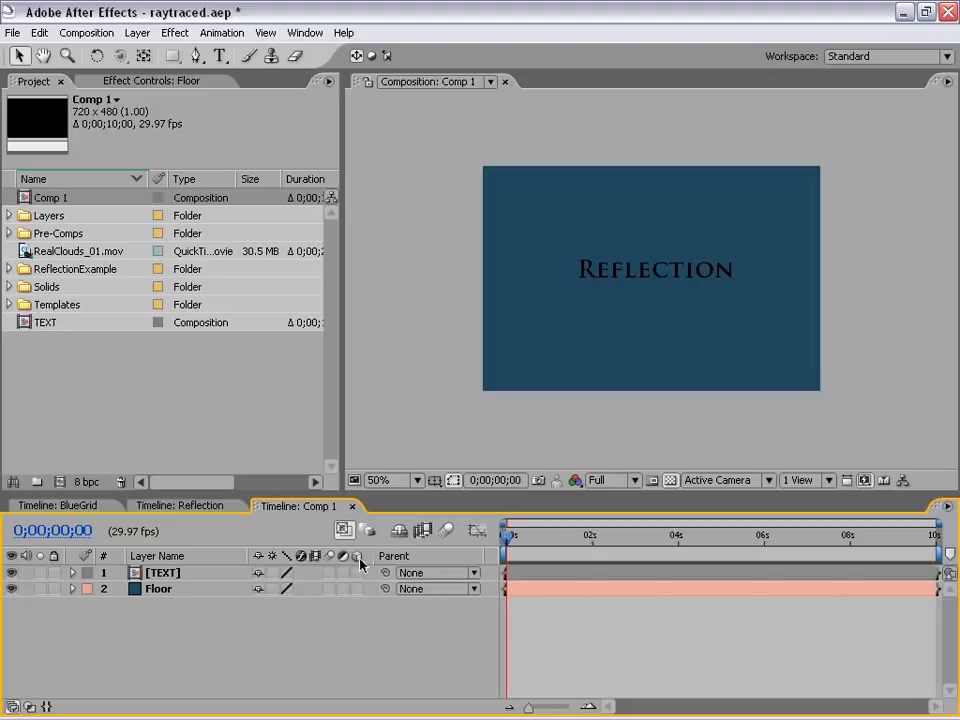
click(356, 573)
click(358, 588)
click(615, 353)
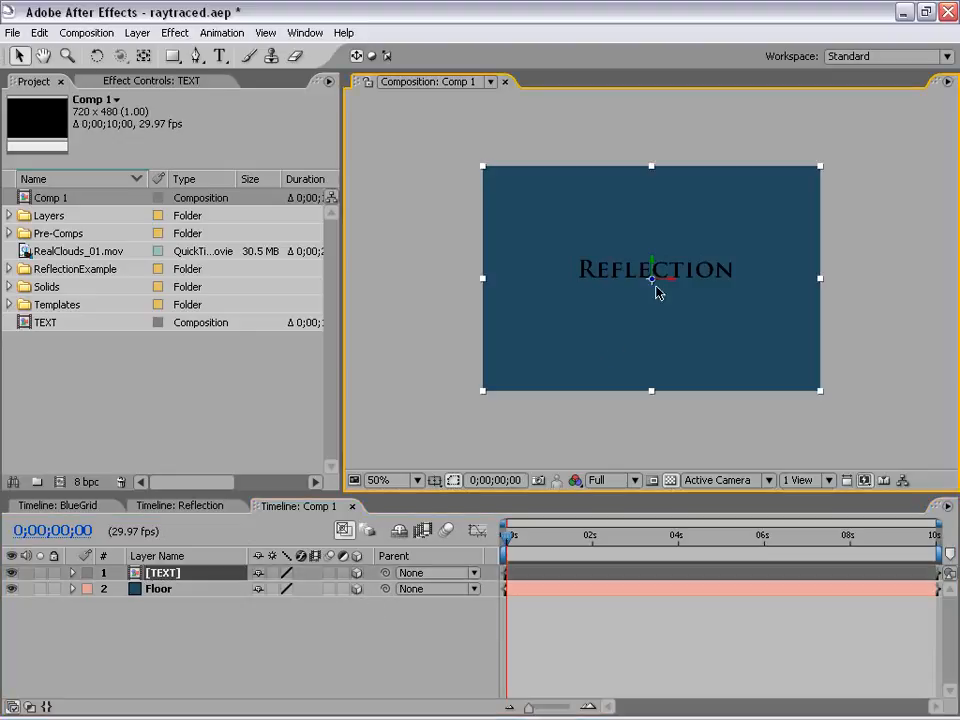
key(period)
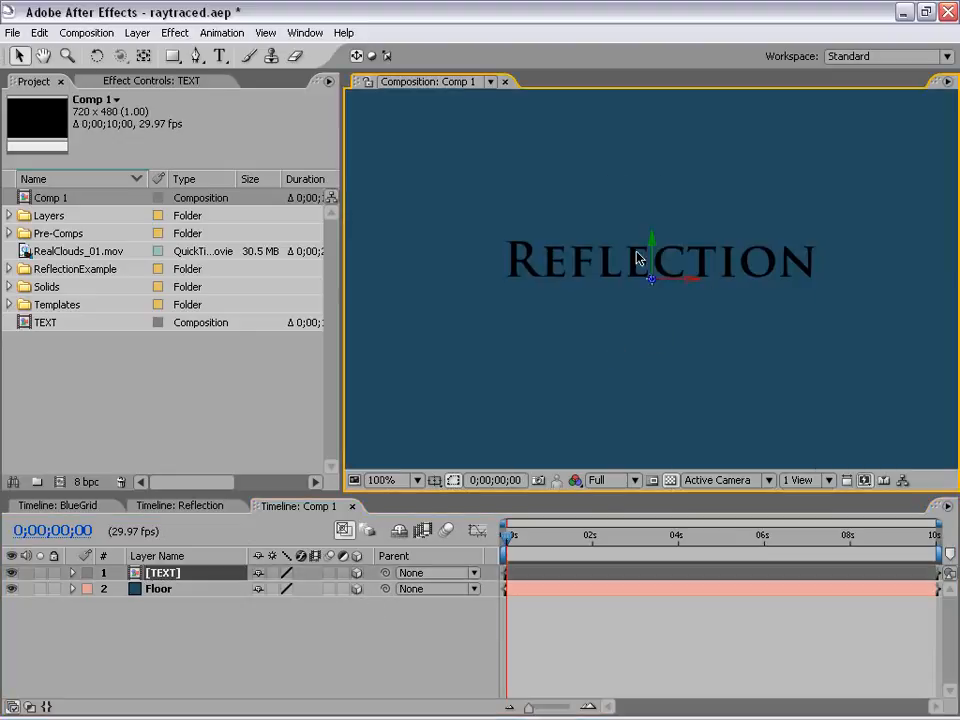
key(comma)
Step: Rotate the Floor layer 90 degrees about its X axis so it lies flat, edge-on to the view
click(157, 590)
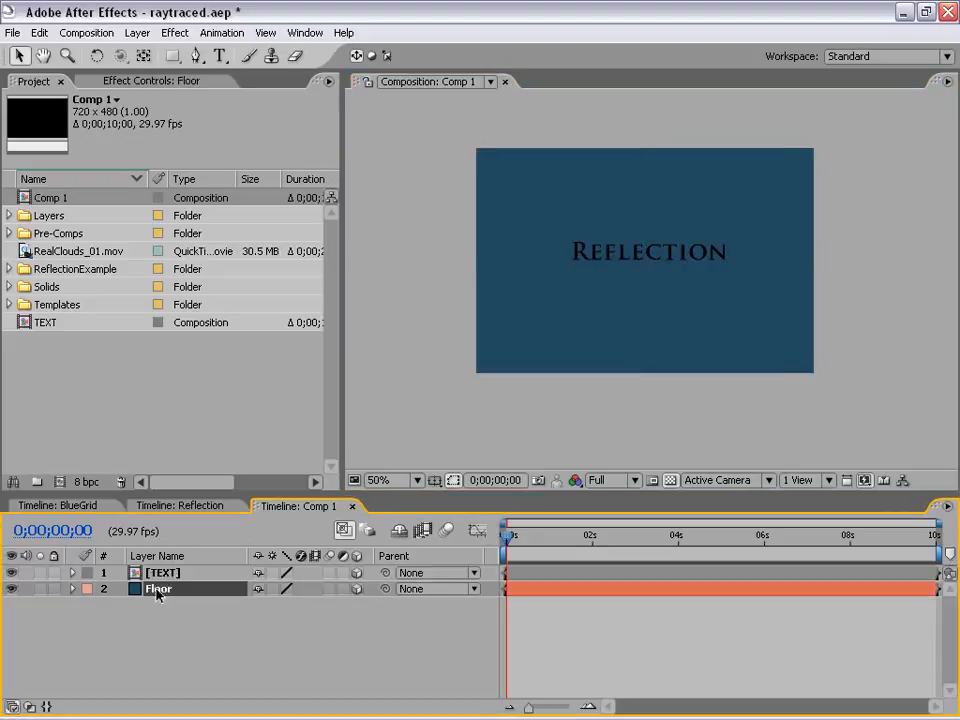
click(96, 56)
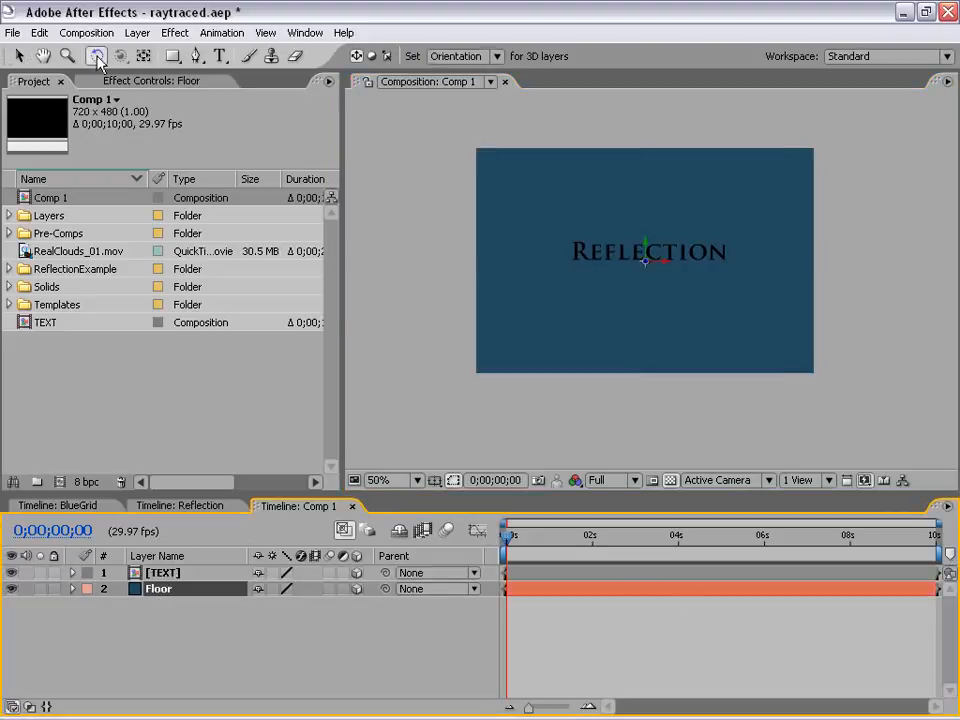
key(period)
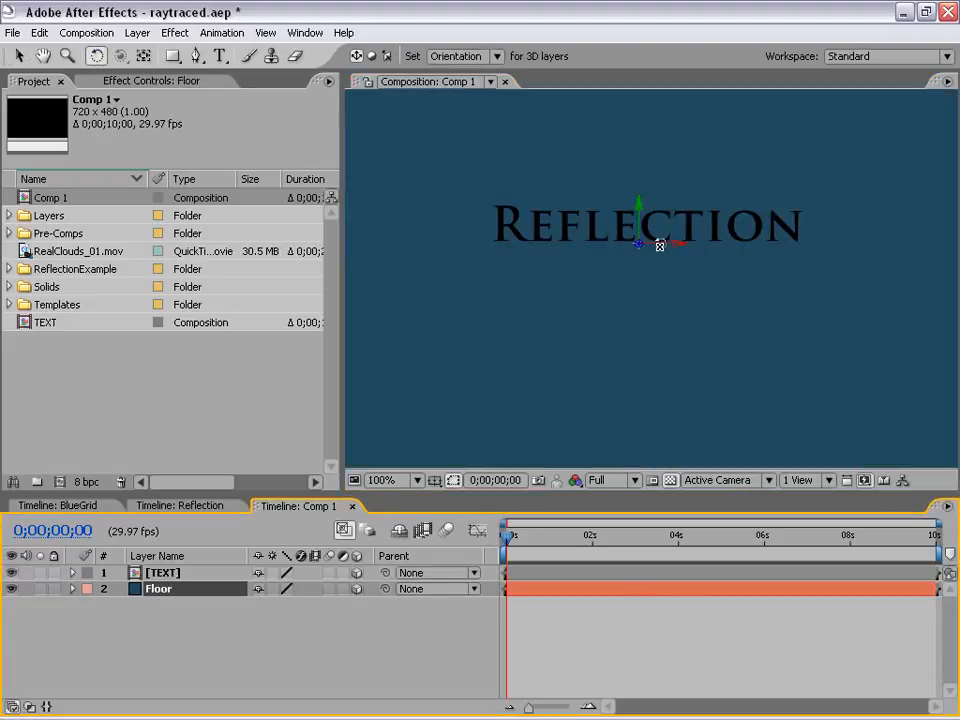
drag(660, 238, 660, 175)
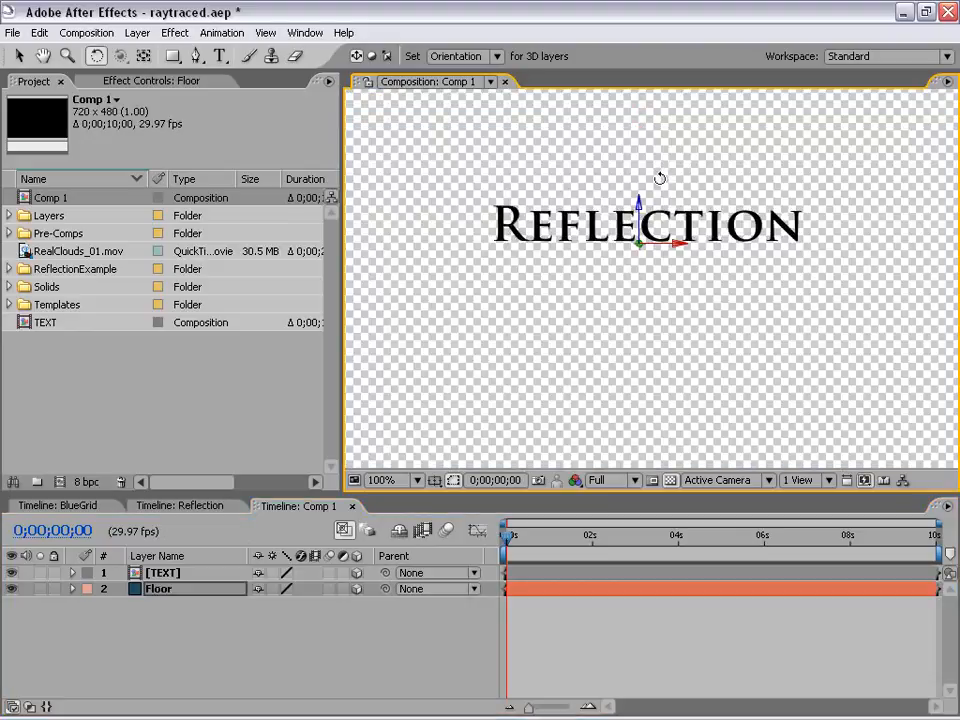
Step: Examine how the flat Floor layer extends beyond the composition frame, and deselect it
key(comma)
key(comma)
key(comma)
key(comma)
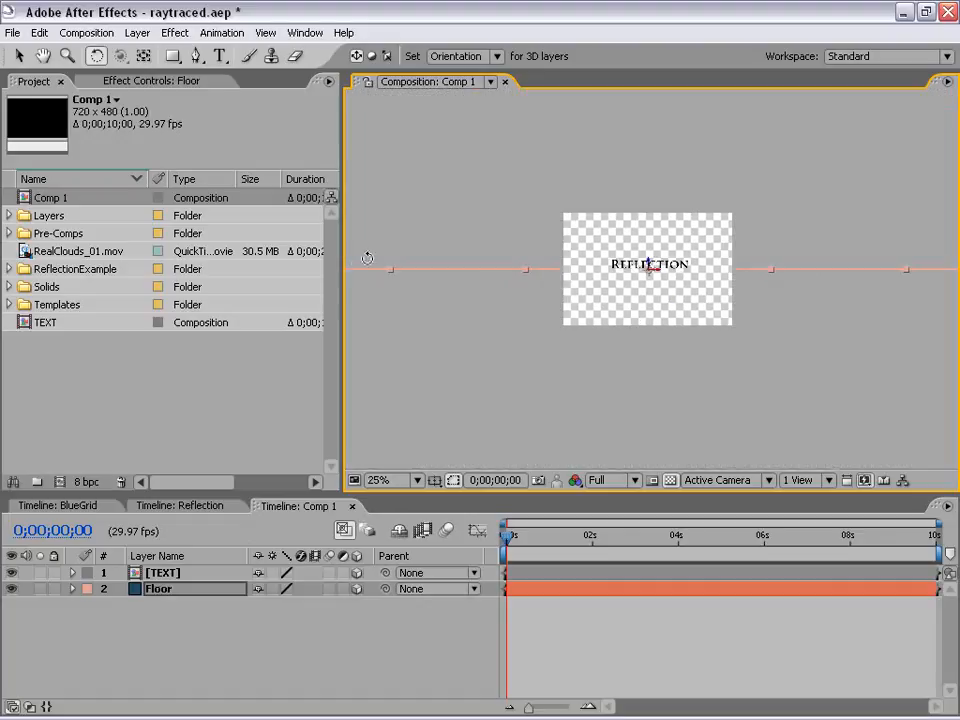
key(period)
key(period)
key(comma)
key(comma)
click(18, 56)
click(661, 203)
key(period)
key(space)
drag(672, 246, 667, 272)
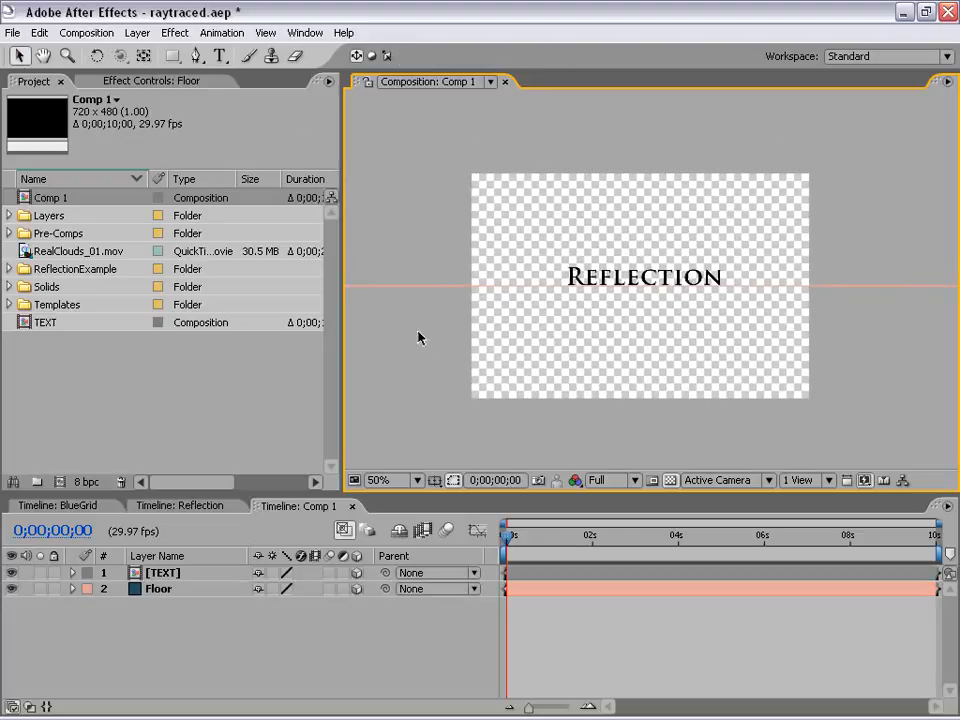
Step: Create a dark blue solid layer that matches the composition size, and deselect it
click(137, 32)
mouse_move(150, 52)
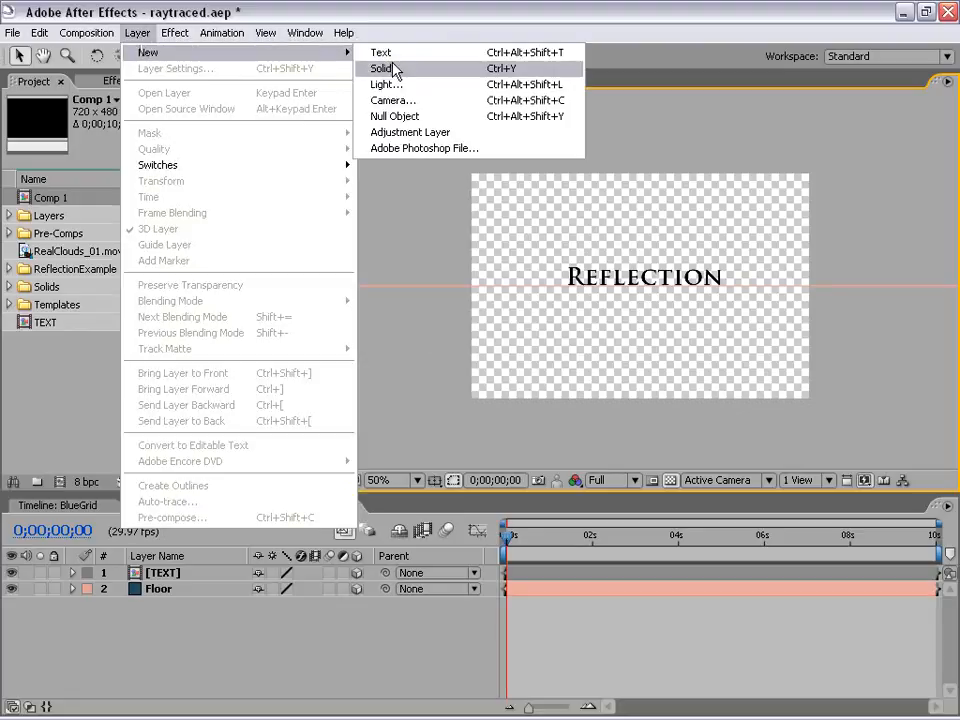
click(428, 73)
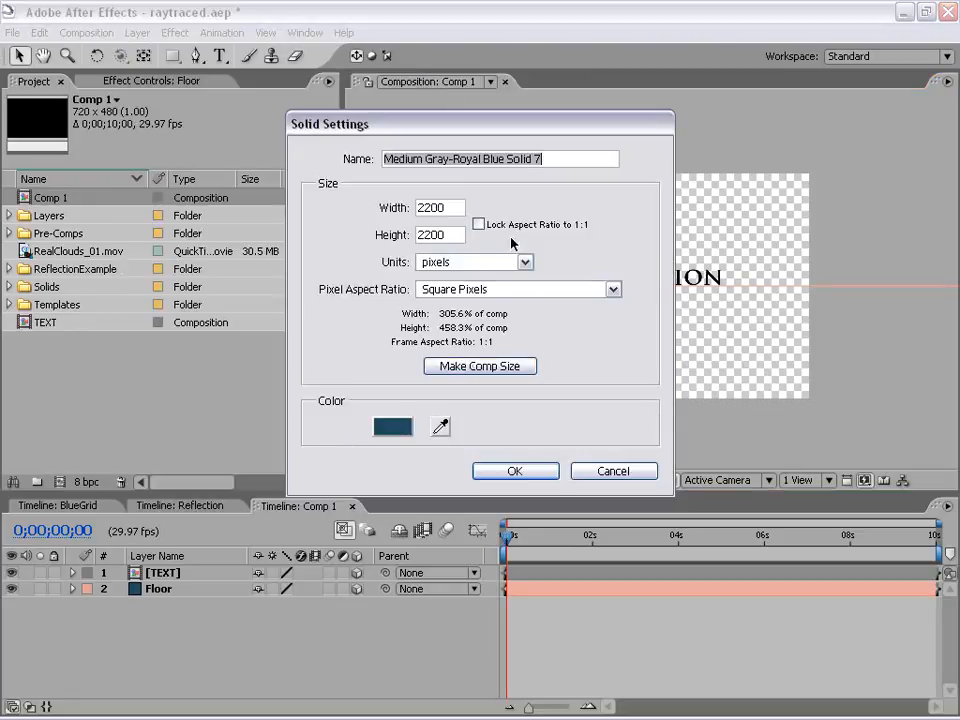
click(481, 367)
click(516, 474)
click(231, 668)
Step: Move the new solid below the Floor layer in the layer stack and rename it as BG
drag(192, 577, 176, 619)
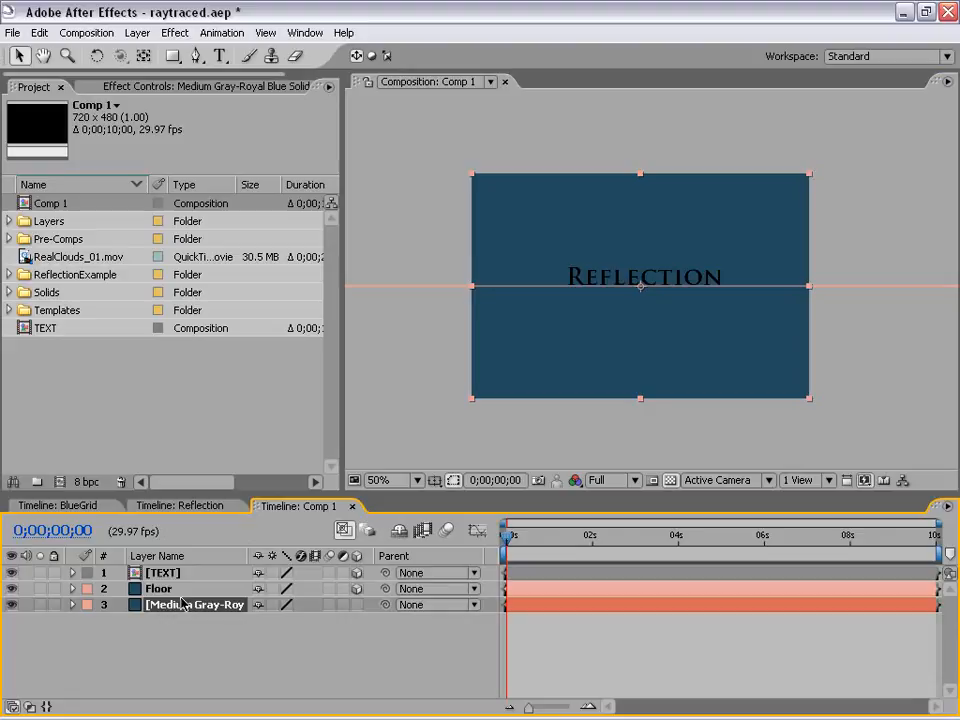
key(Return)
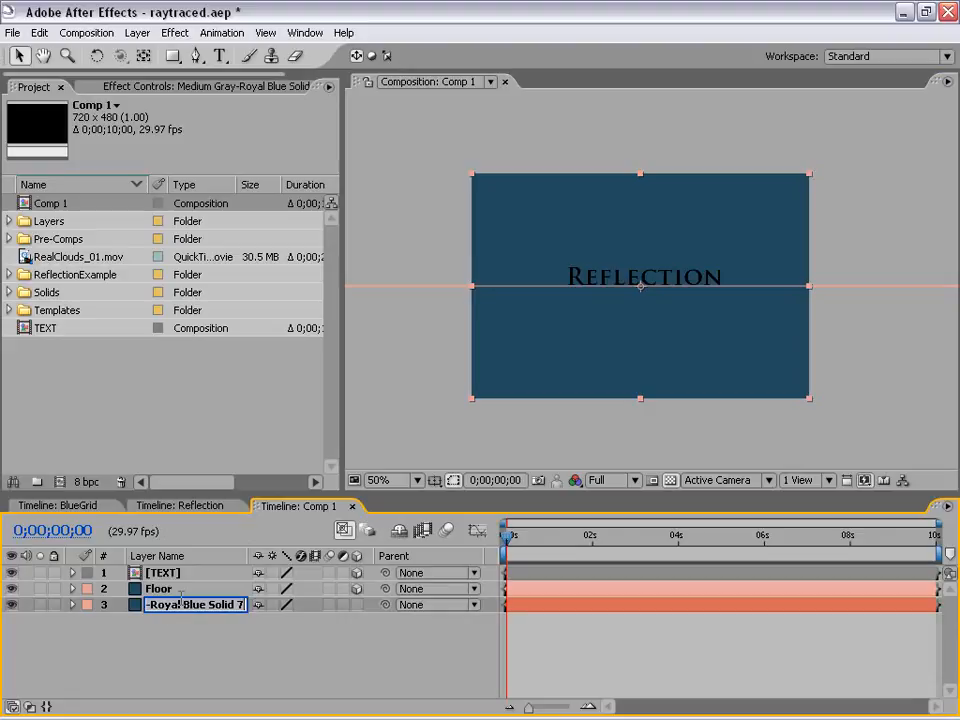
text(BG)
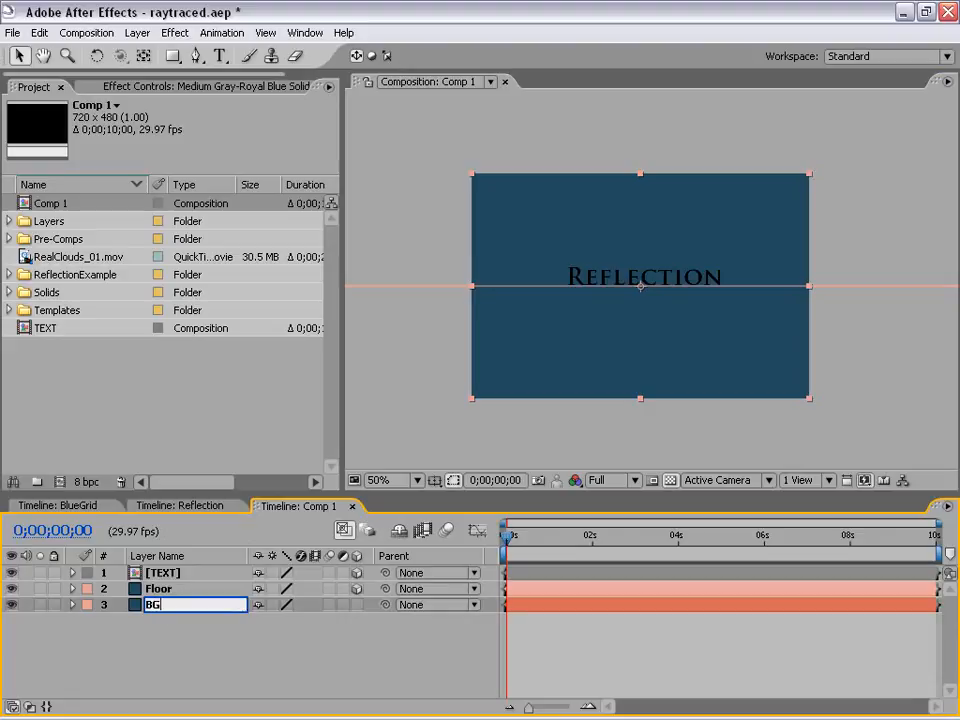
key(Return)
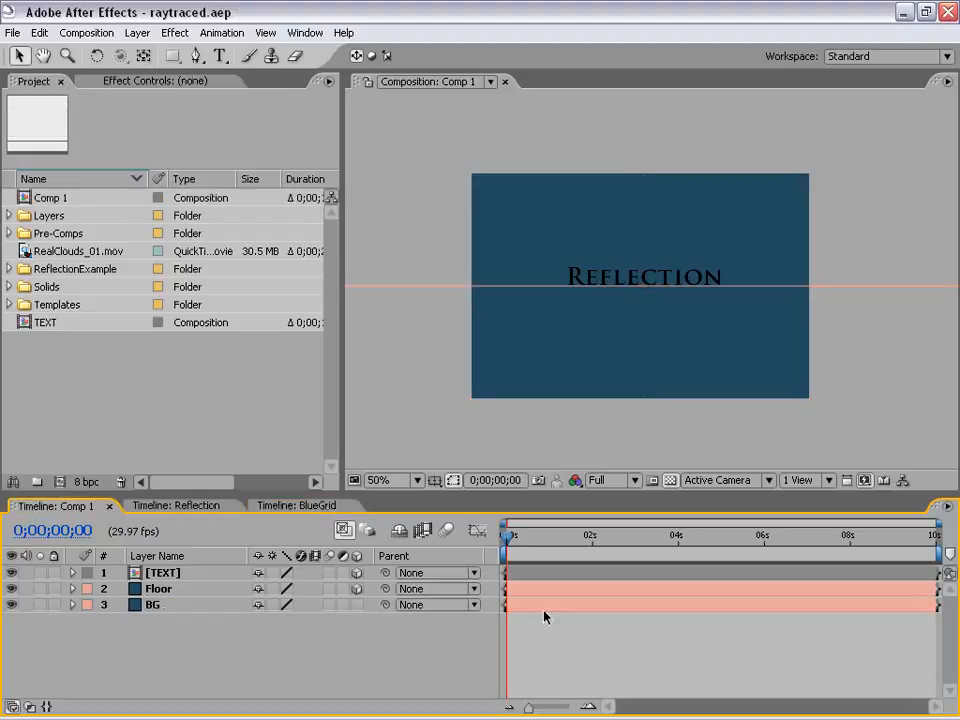
Step: Apply the Ramp effect to the BG layer
click(552, 611)
click(176, 32)
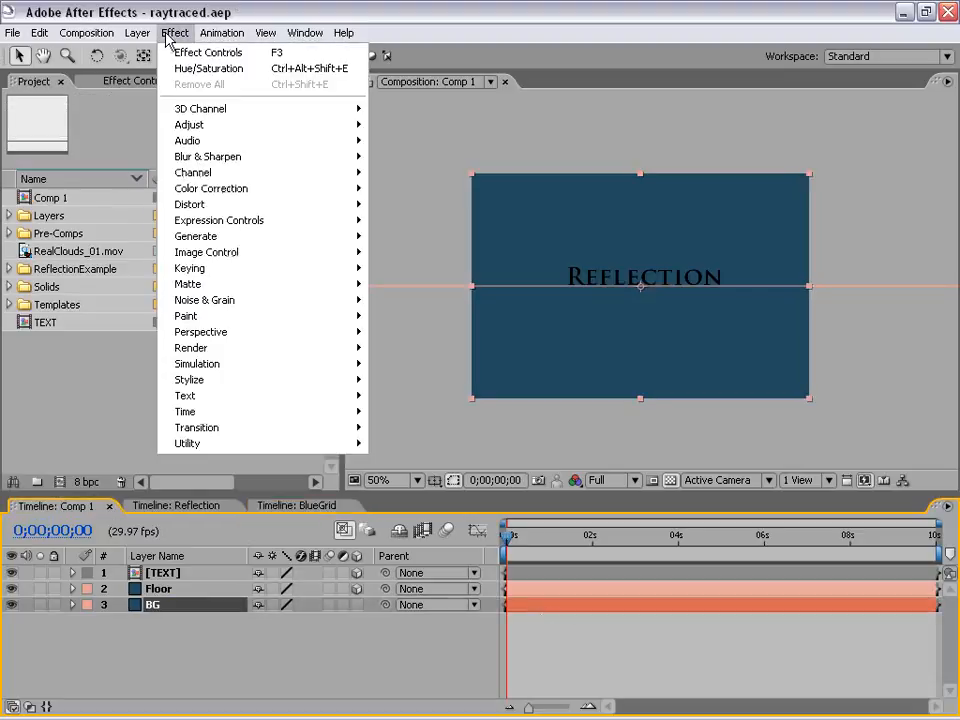
mouse_move(238, 236)
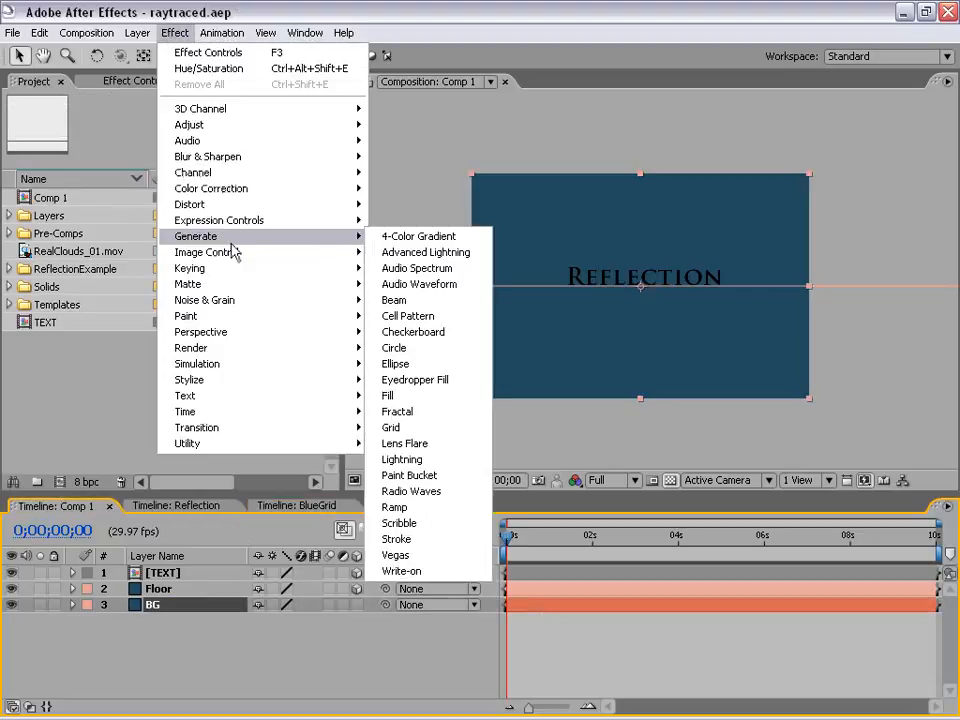
click(446, 508)
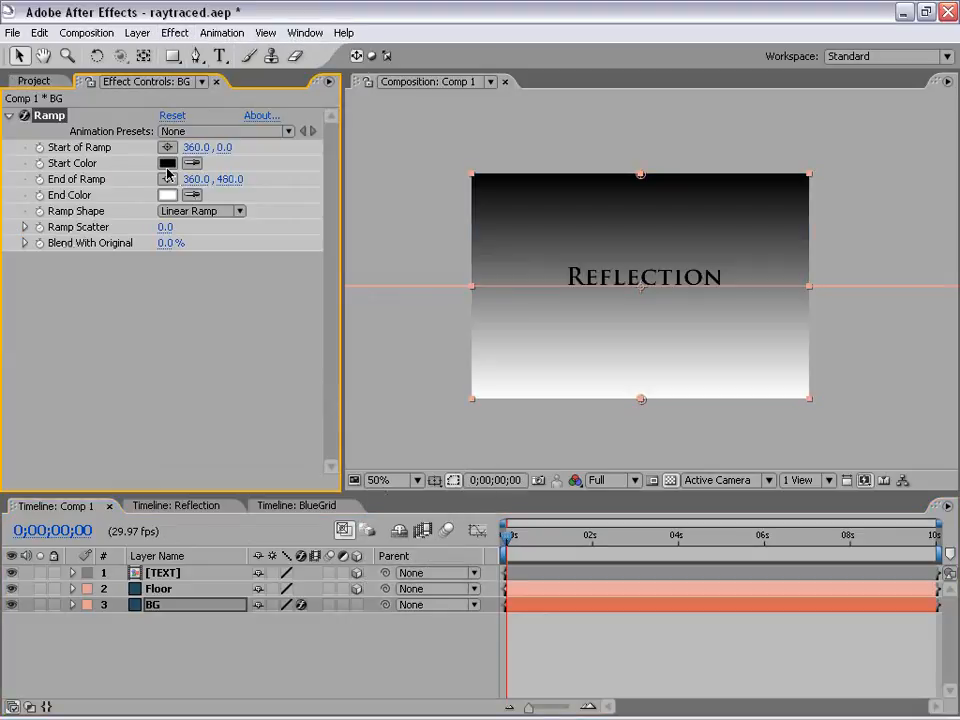
Step: Set the BG layer's Ramp start color to dark blue and its end color to light blue
click(167, 163)
click(410, 467)
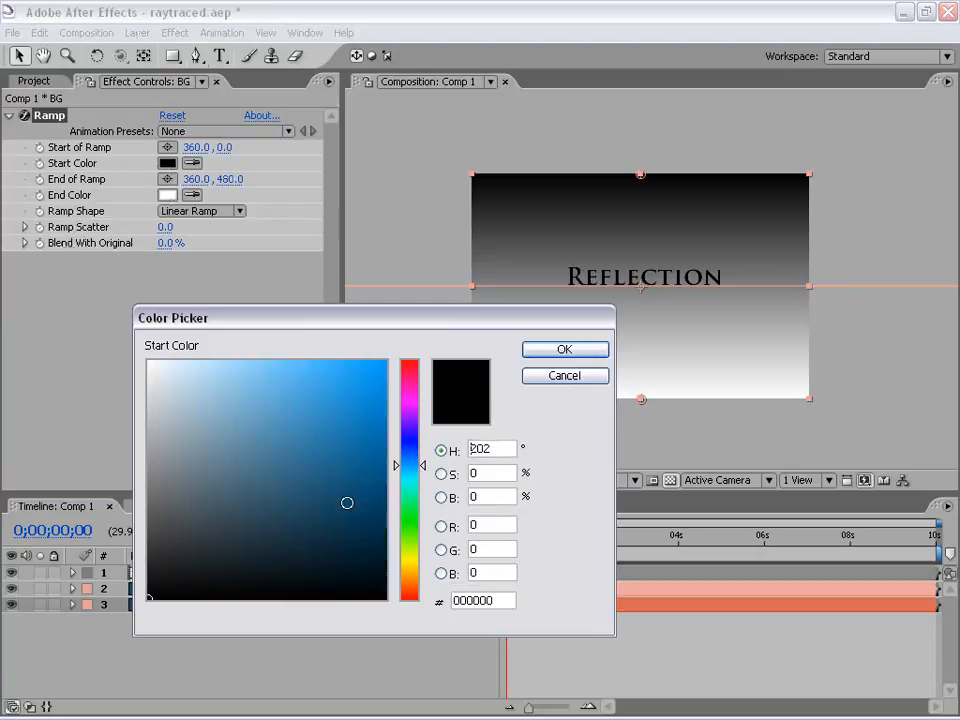
click(385, 531)
click(560, 350)
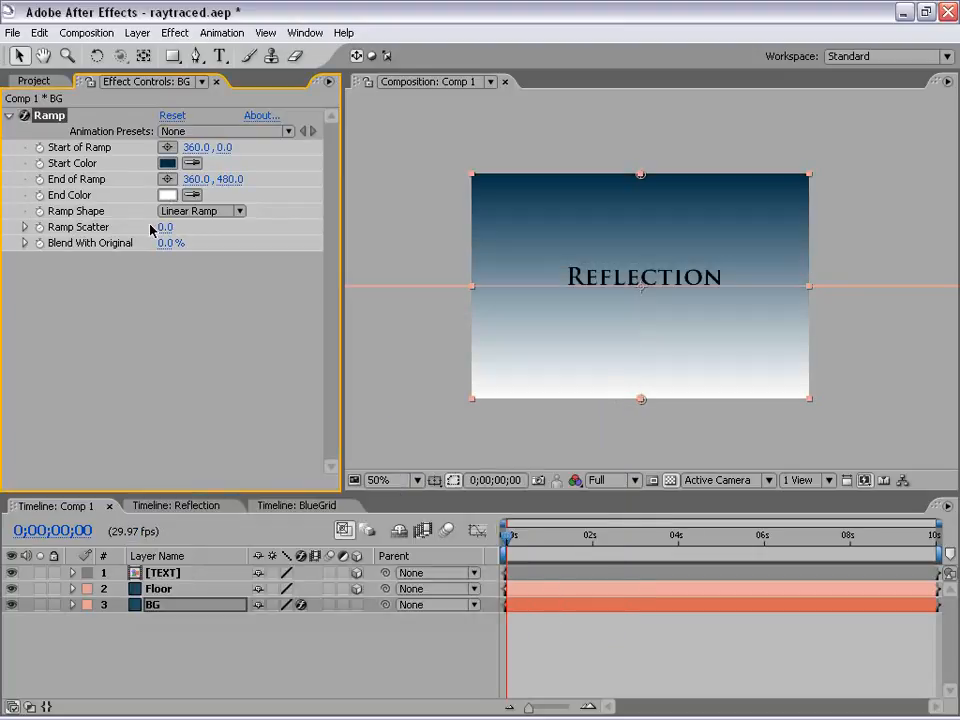
click(167, 195)
click(410, 475)
click(200, 361)
click(556, 352)
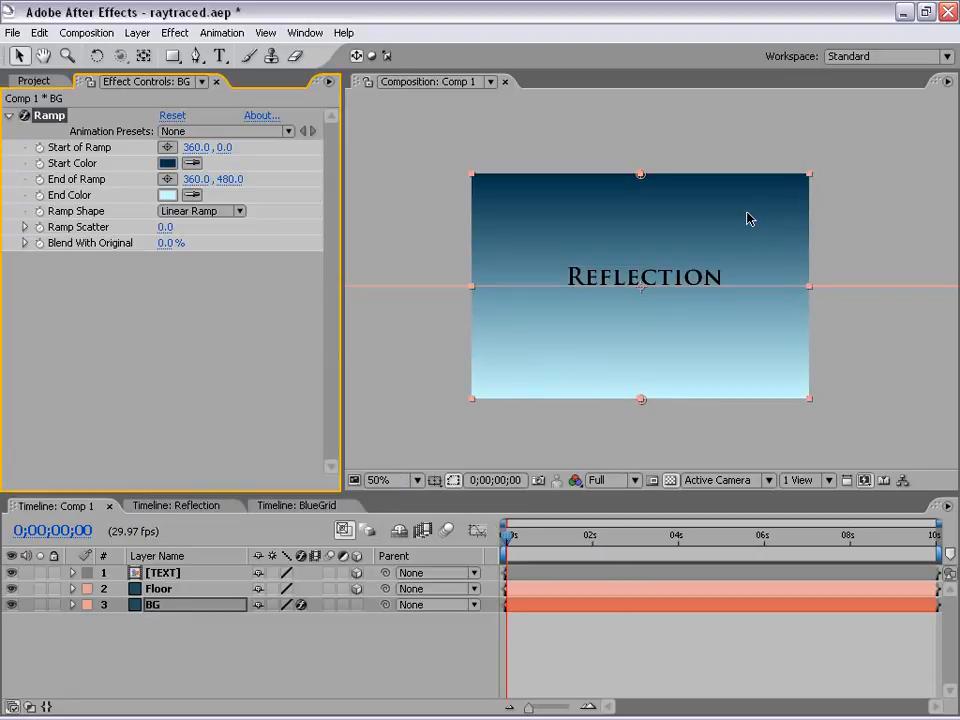
click(846, 190)
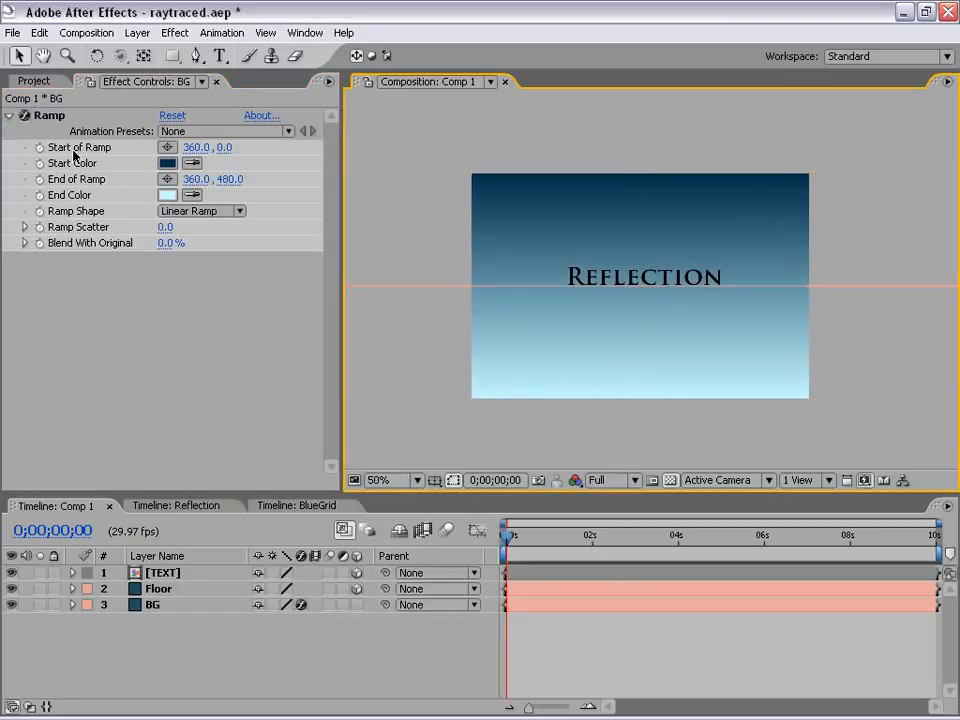
Step: Move the Ramp's start point to about 360, -50 and its end point to about 360, 358, and deselect the layer
click(42, 117)
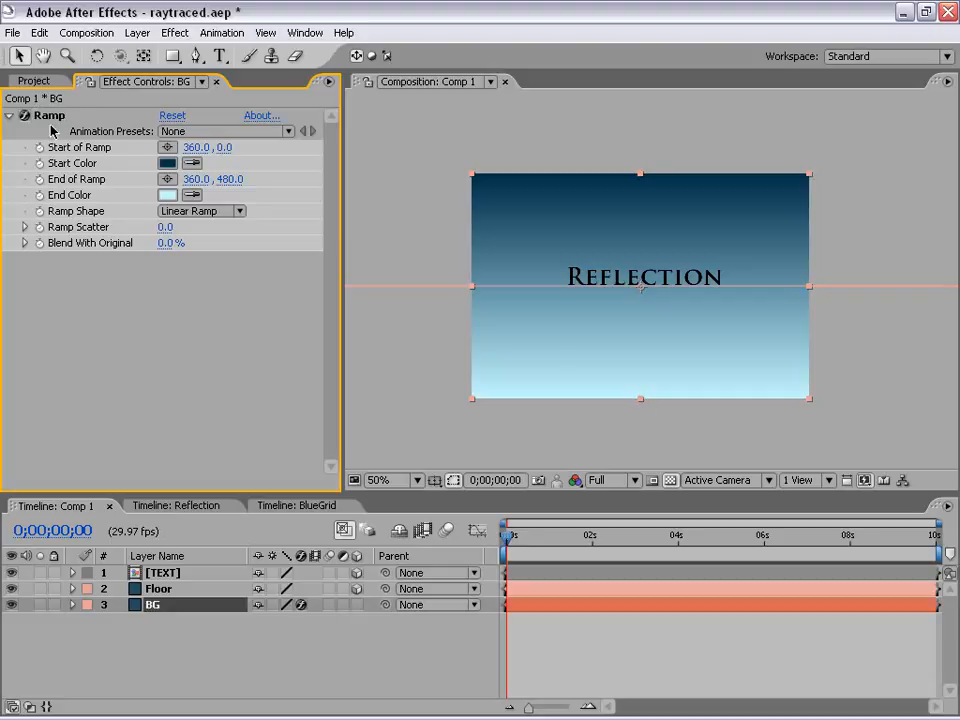
drag(640, 175, 641, 155)
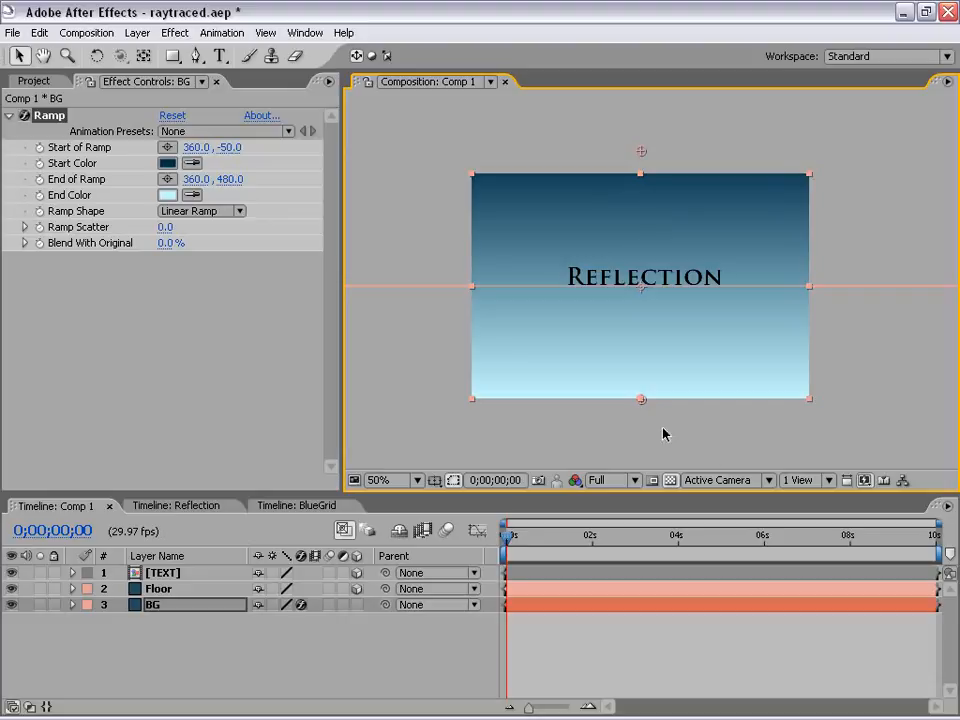
drag(641, 399, 643, 347)
click(538, 619)
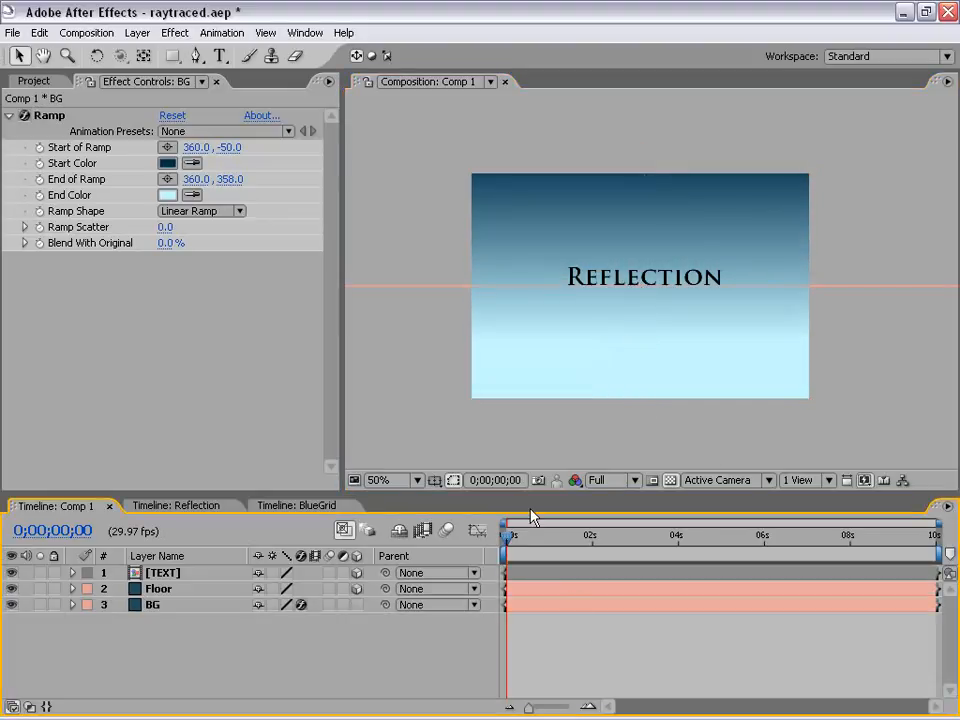
click(590, 436)
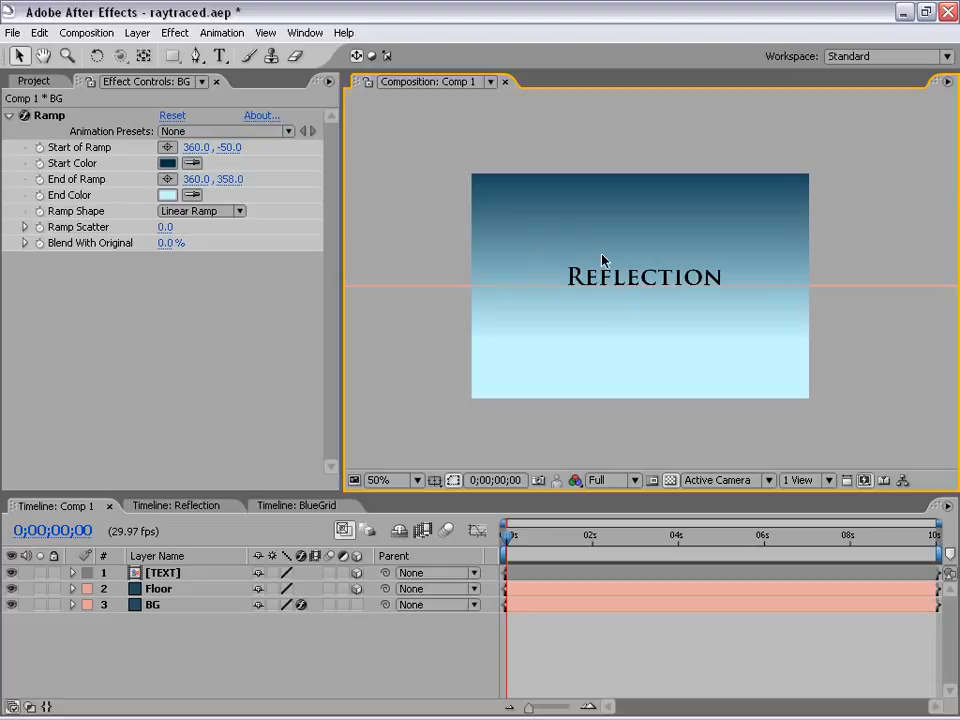
Step: Add a camera layer with the Custom preset and a zoom of 1111 pixels, and deselect it
click(137, 33)
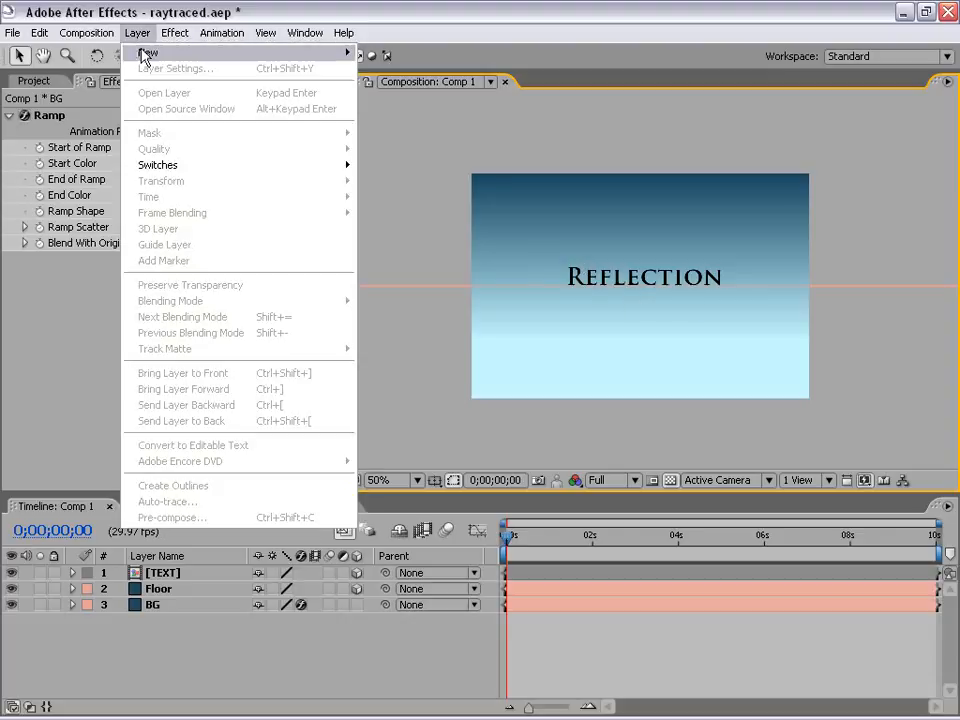
mouse_move(145, 55)
click(393, 100)
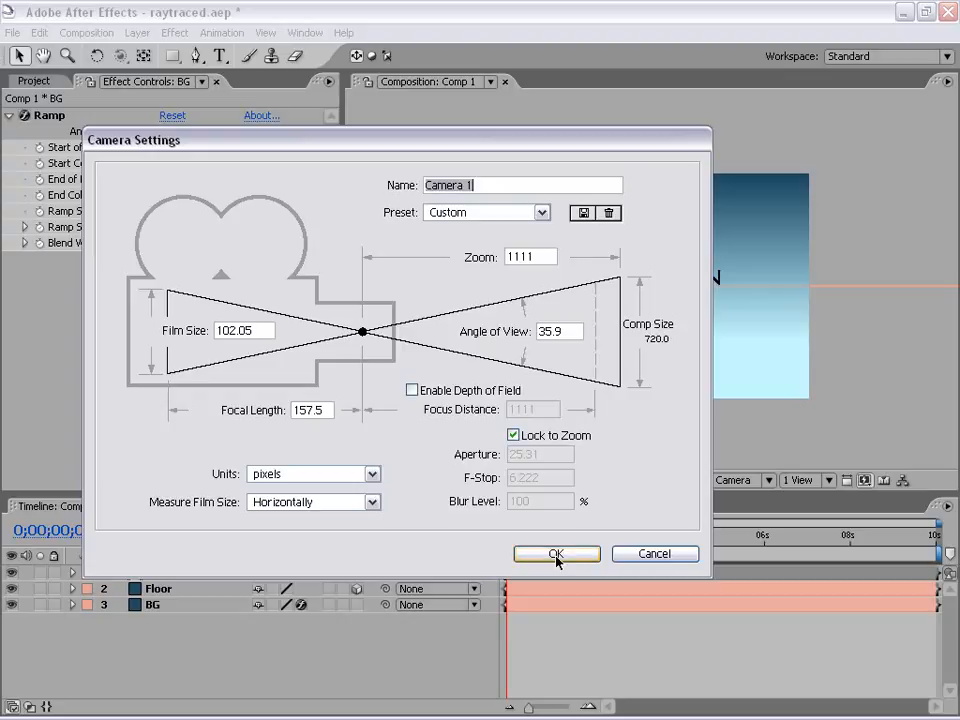
click(555, 558)
click(595, 656)
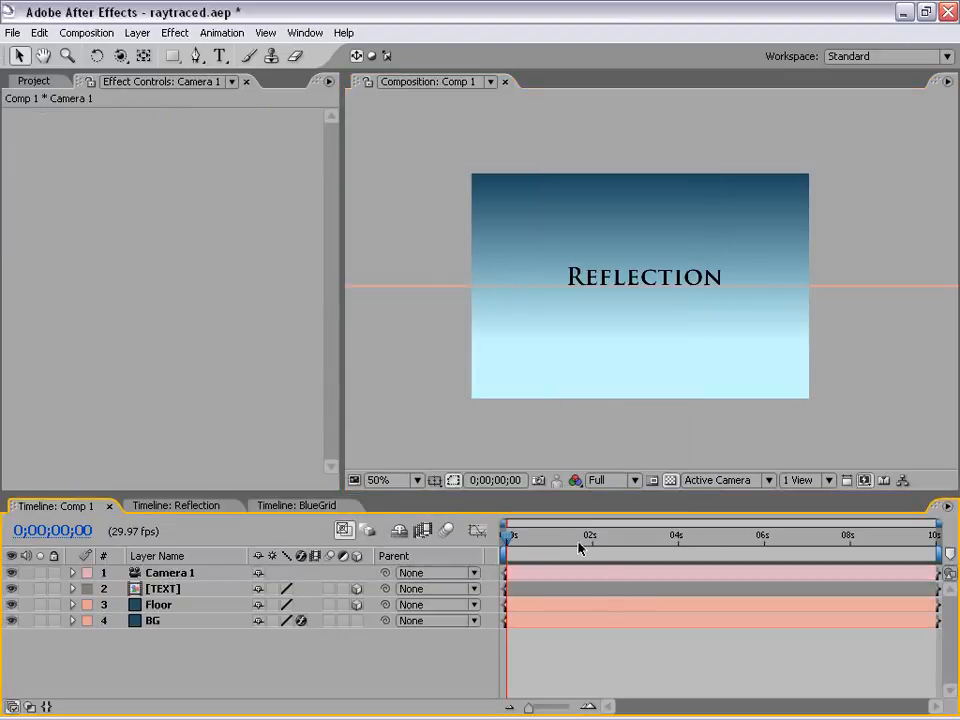
Step: Orbit the camera slightly upward so the Floor is seen from above, keeping the text facing straight ahead
click(119, 57)
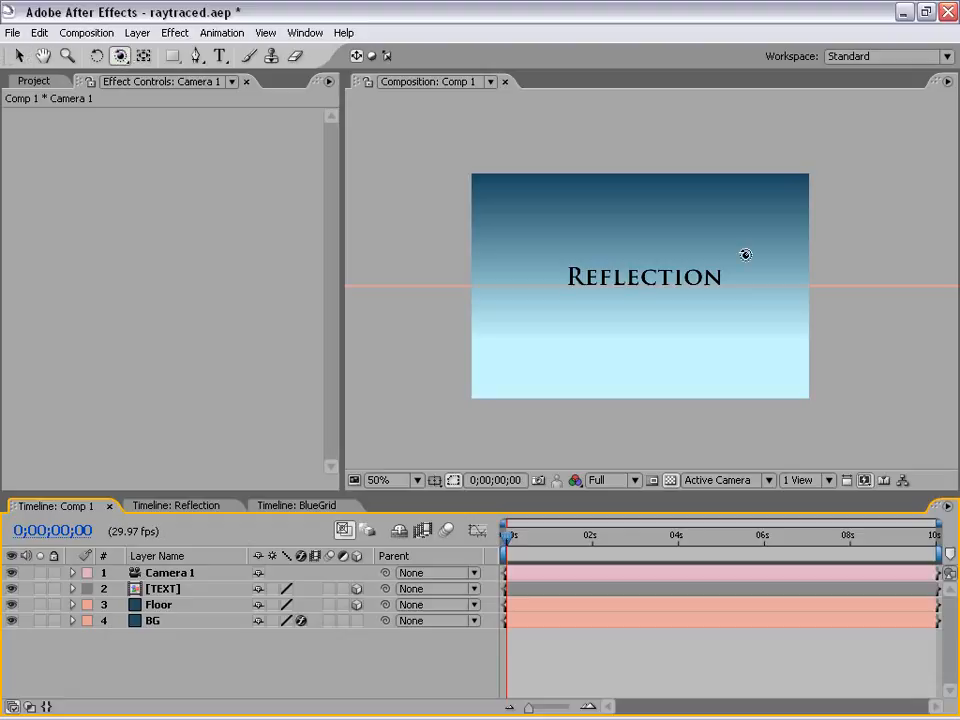
drag(641, 253, 619, 279)
key(ctrl+z)
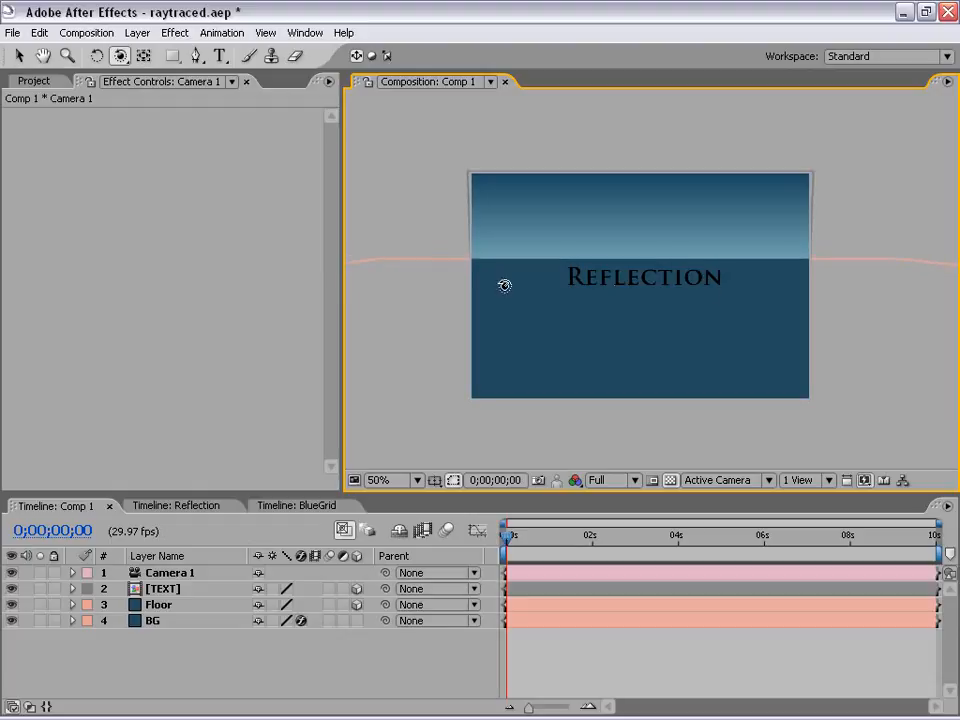
key(F2)
key(v)
click(652, 142)
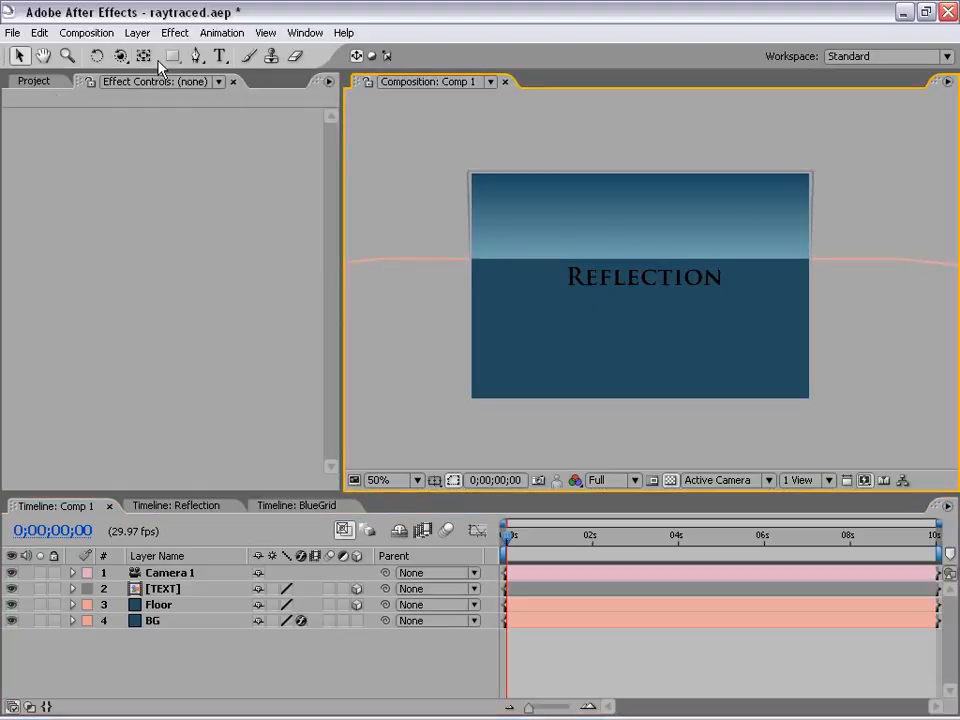
Step: Add a Point light layer with 200% intensity, white color and shadow casting enabled
click(137, 33)
mouse_move(148, 52)
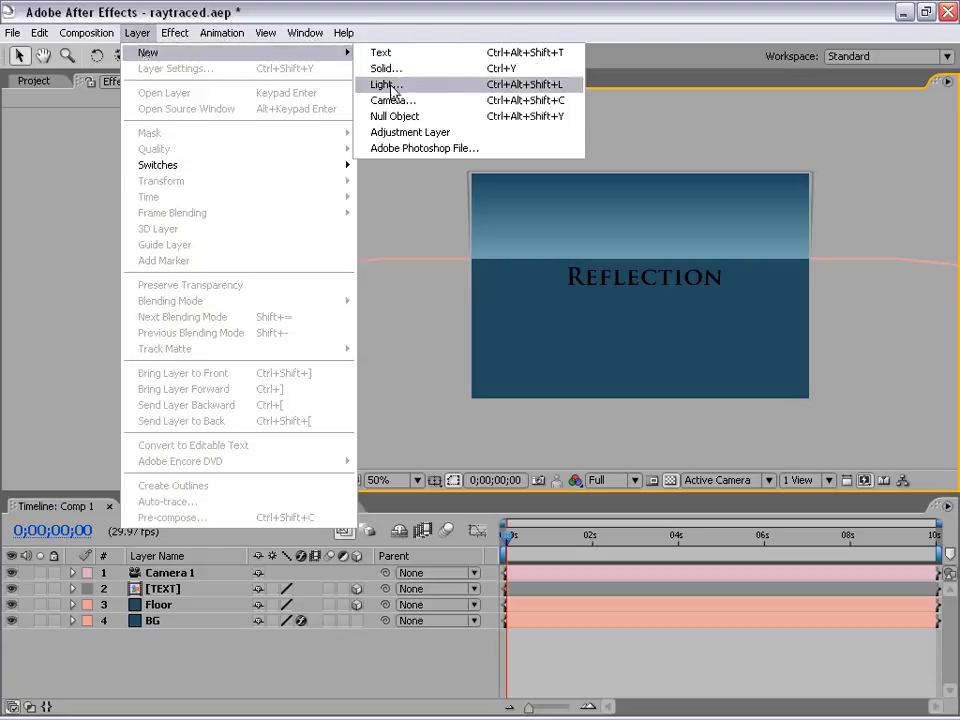
click(392, 88)
drag(804, 208, 363, 175)
click(388, 250)
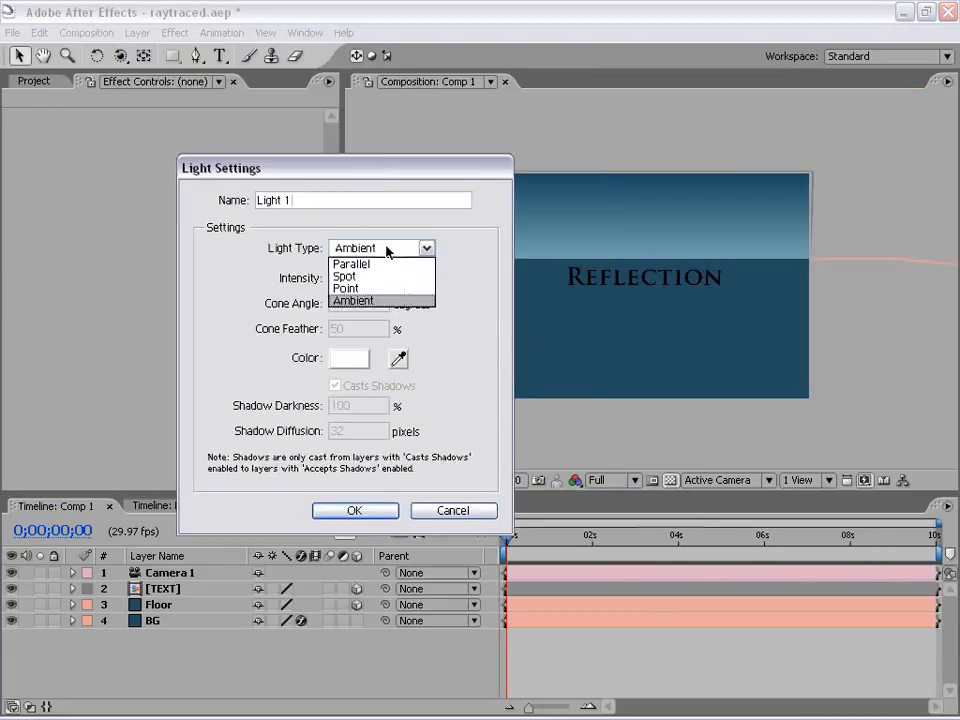
click(350, 288)
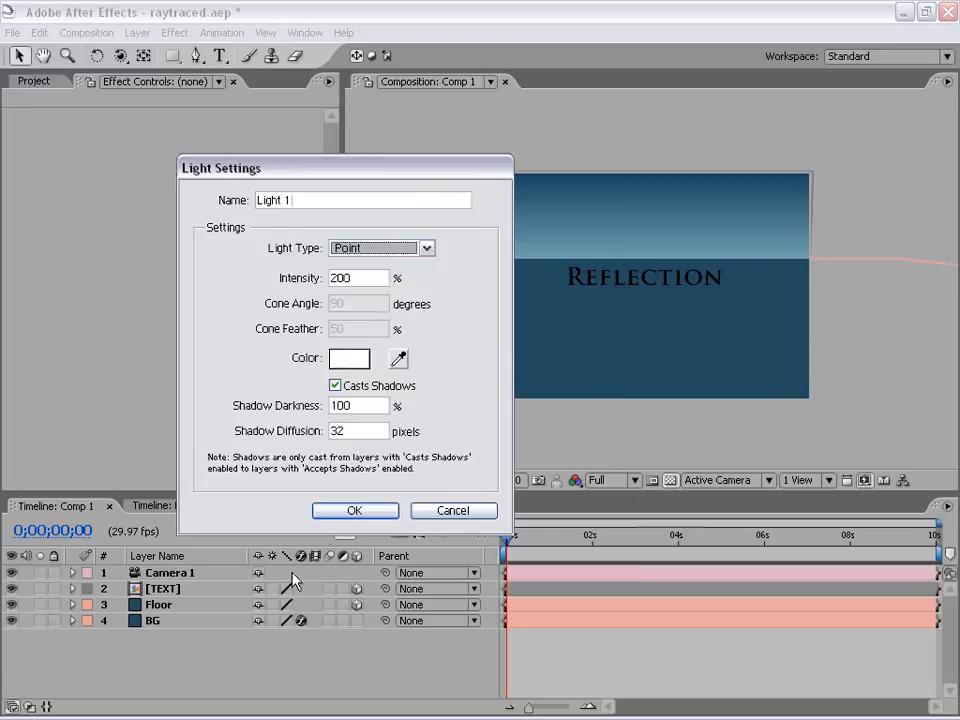
key(Tab)
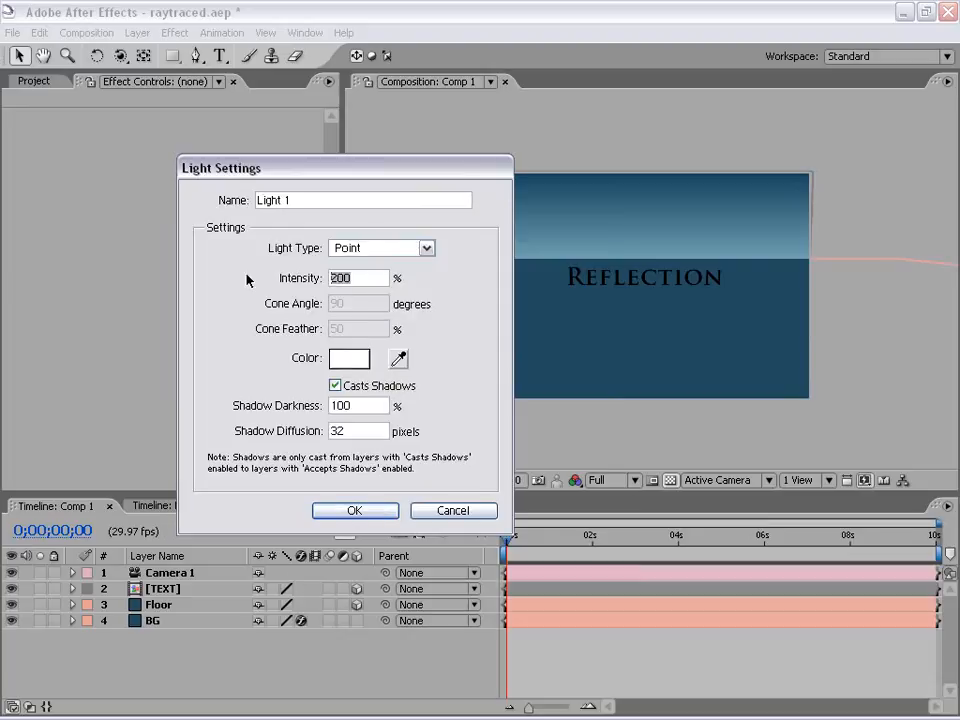
click(355, 511)
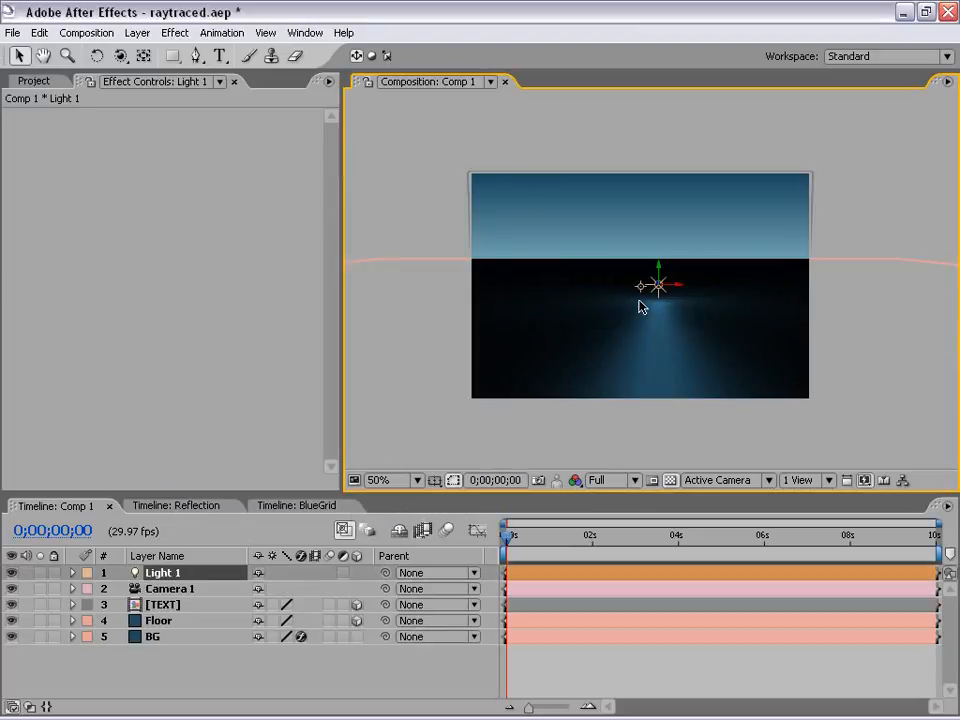
Step: Raise Light 1 until it sits above the Reflection text and the floor's horizon
key(period)
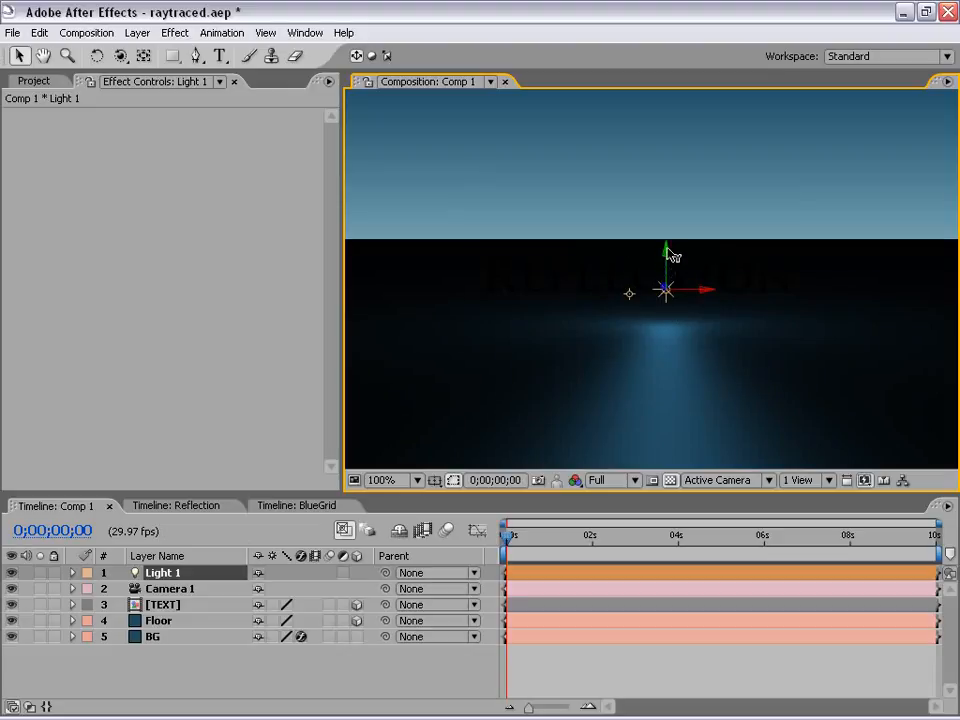
drag(670, 278, 693, 363)
scroll(643, 313, down, 2)
scroll(644, 313, up, 2)
scroll(643, 313, up, 1)
scroll(547, 248, down, 1)
scroll(620, 382, down, 1)
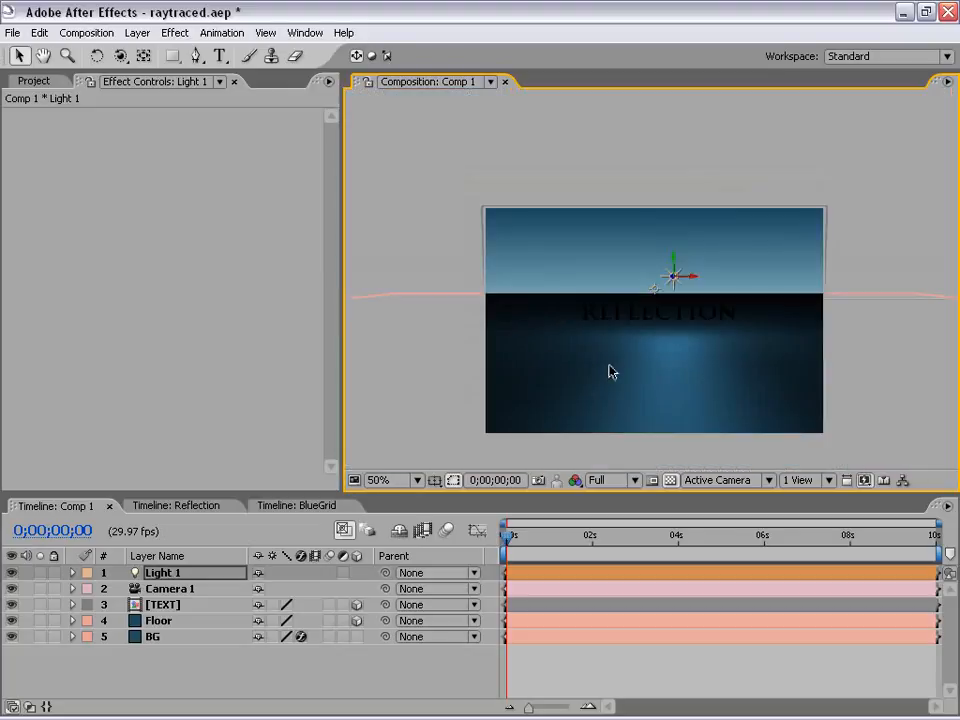
scroll(702, 323, up, 1)
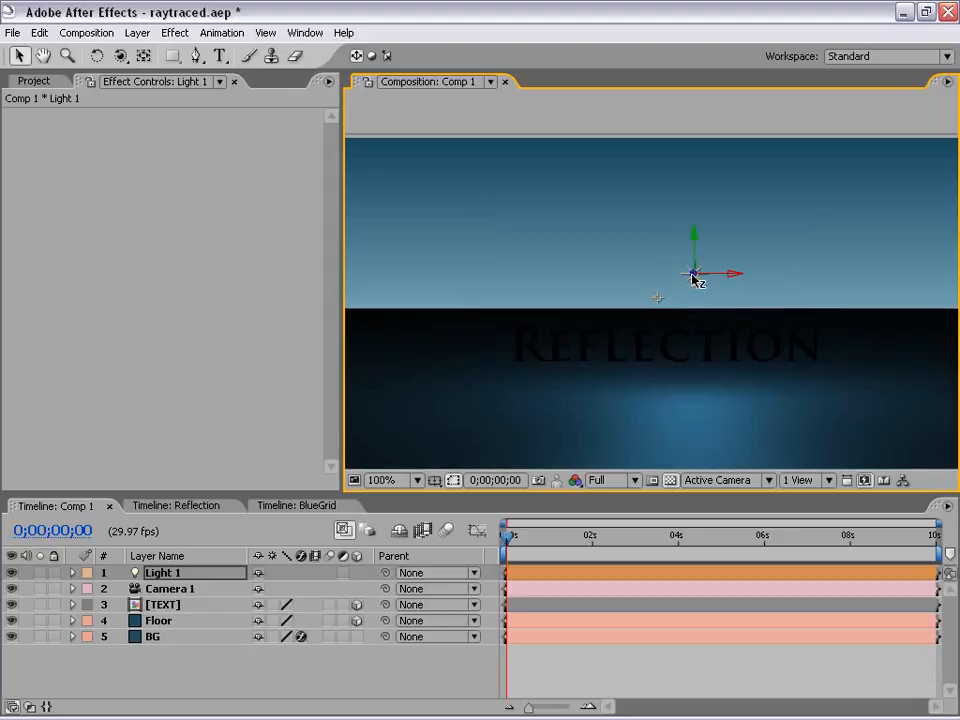
Step: Push Light 1 farther back in depth behind the text, using the Top view, and return to the Active Camera view
drag(693, 278, 406, 241)
click(718, 480)
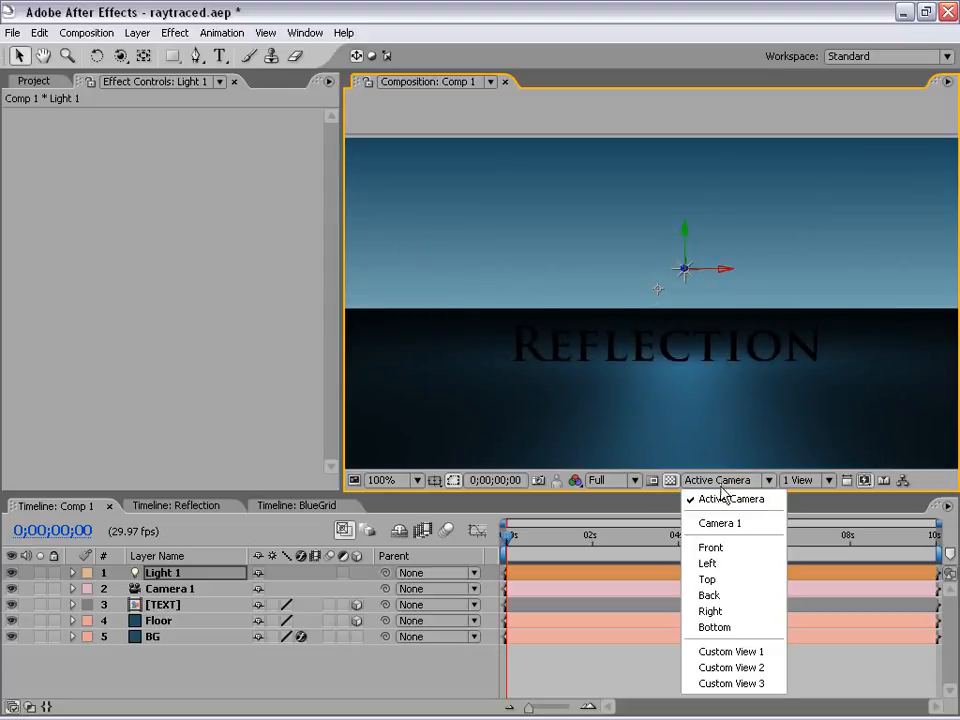
click(716, 579)
scroll(645, 267, down, 1)
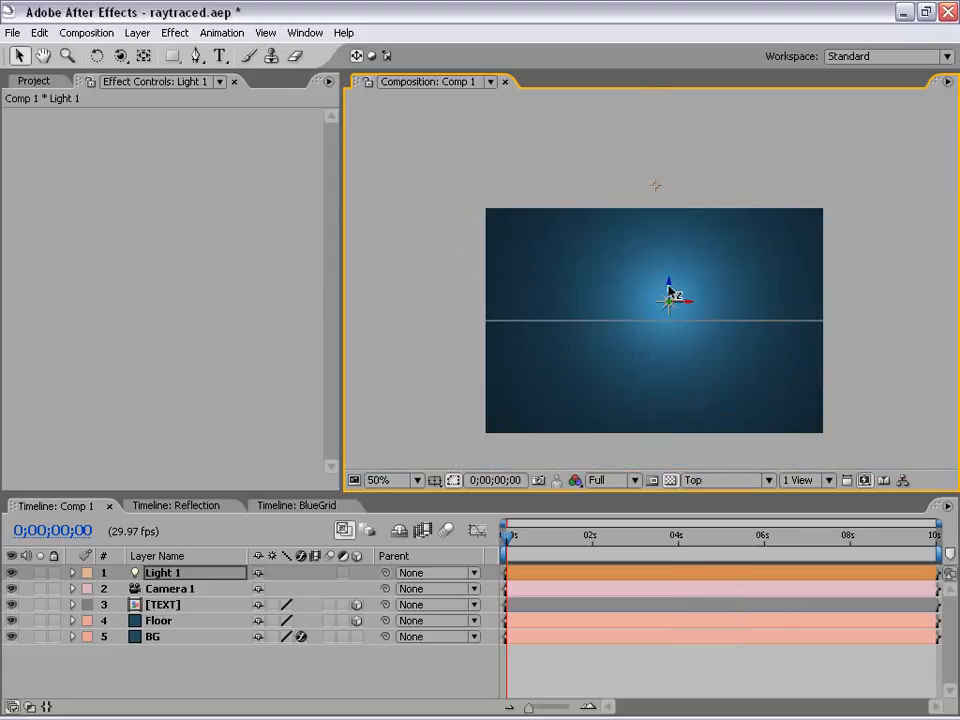
drag(671, 285, 670, 252)
click(712, 480)
click(712, 498)
scroll(645, 294, up, 1)
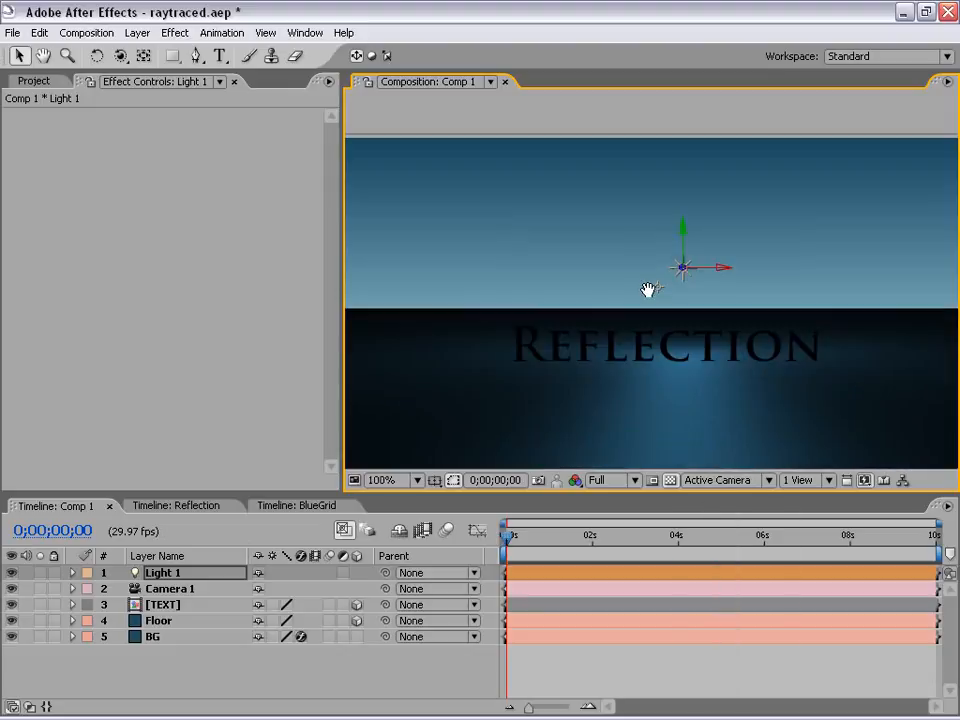
Step: Fine-tune Light 1's depth from the Active Camera view and deselect it
drag(707, 269, 688, 290)
drag(668, 341, 670, 273)
drag(662, 218, 444, 195)
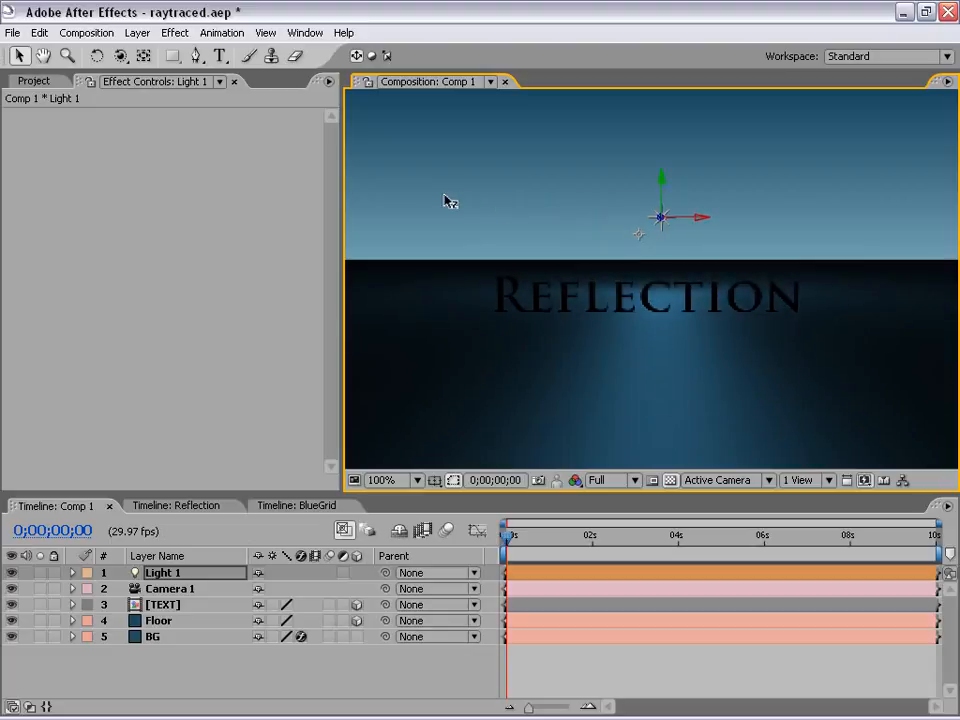
scroll(714, 321, down, 1)
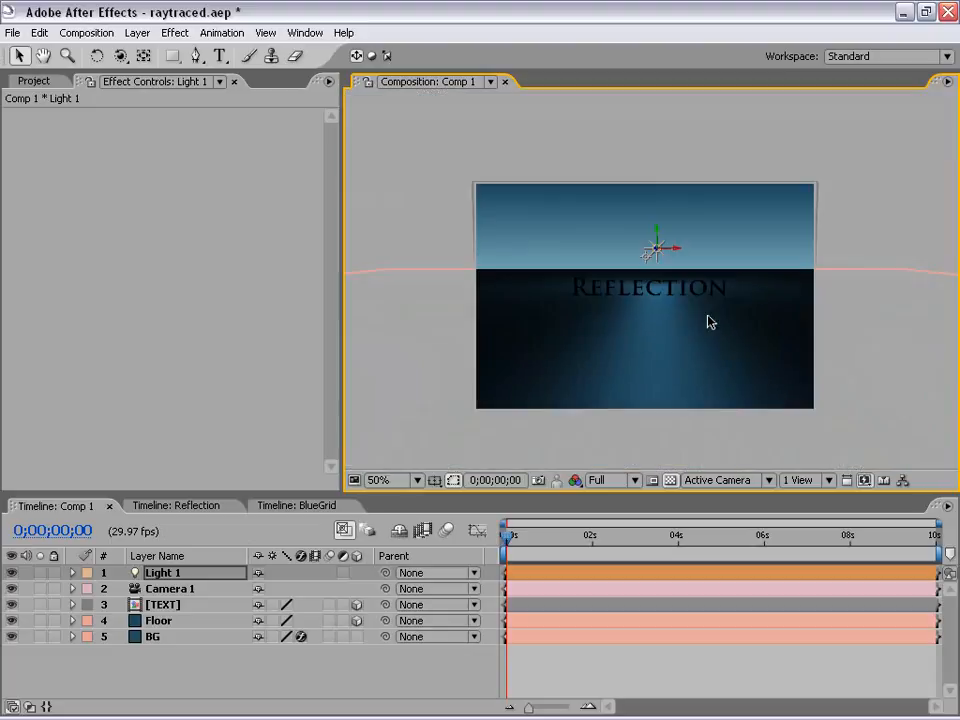
click(816, 210)
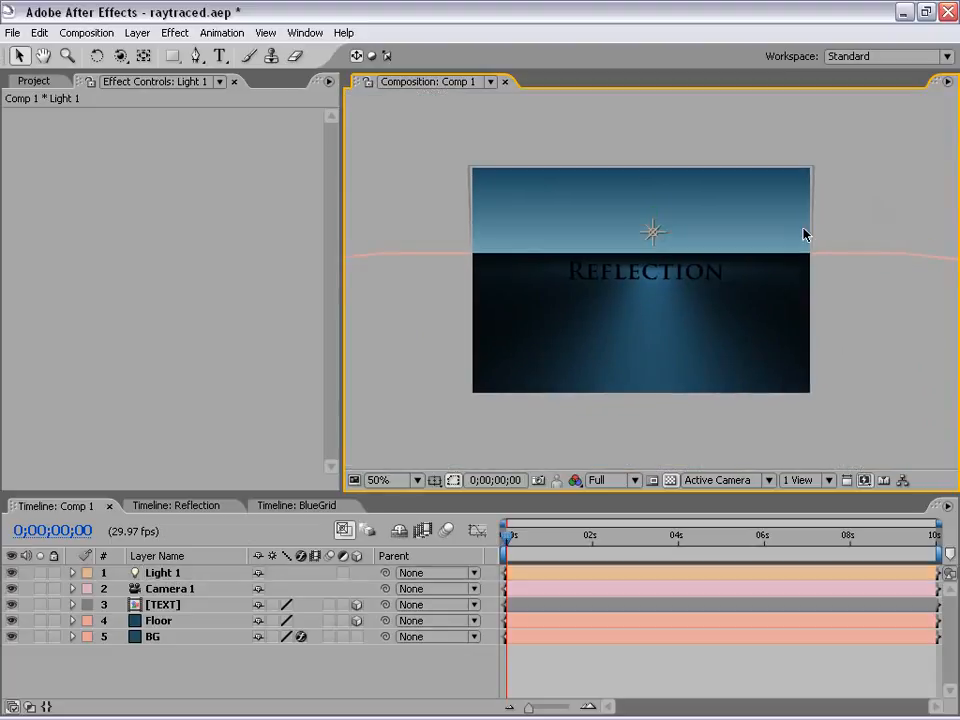
scroll(634, 285, up, 1)
scroll(687, 260, down, 1)
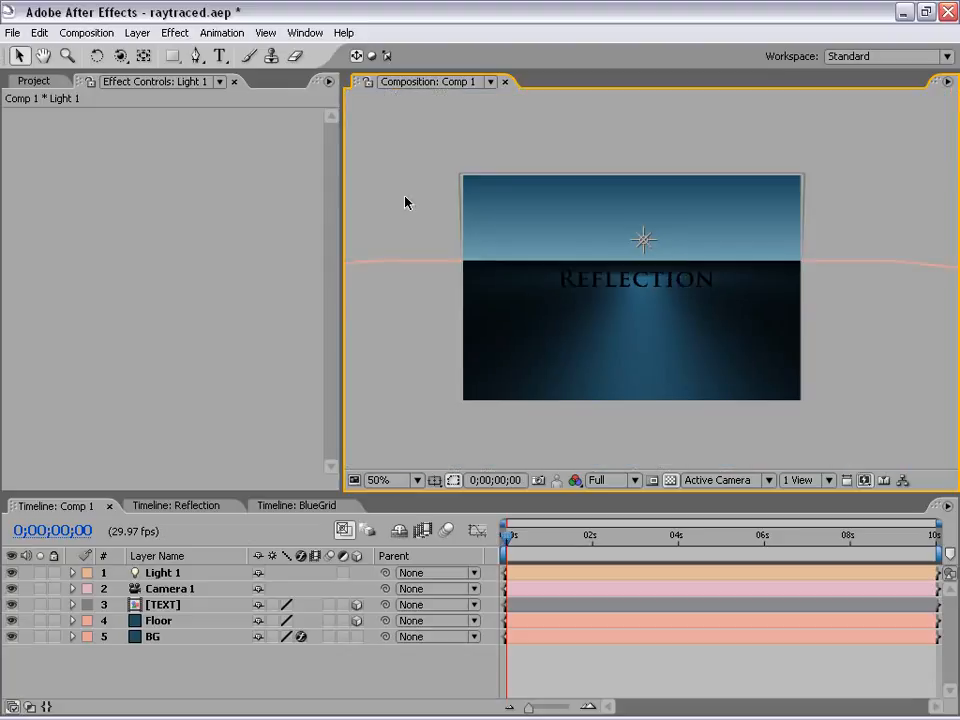
Step: Add a second light layer of type Ambient with an intensity of 30%
click(137, 32)
mouse_move(150, 52)
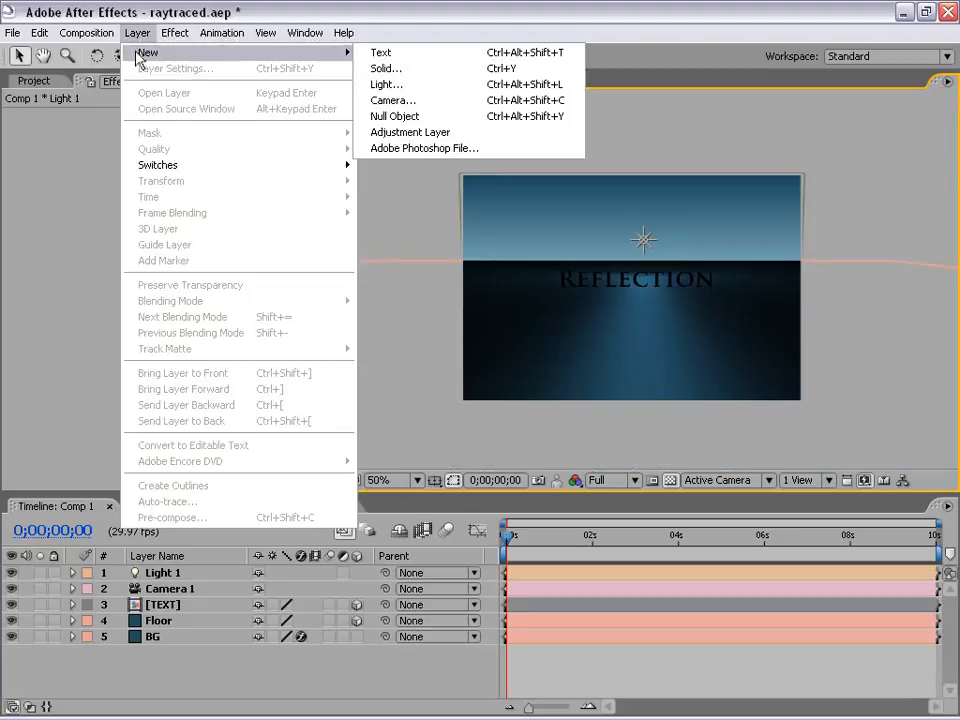
click(387, 84)
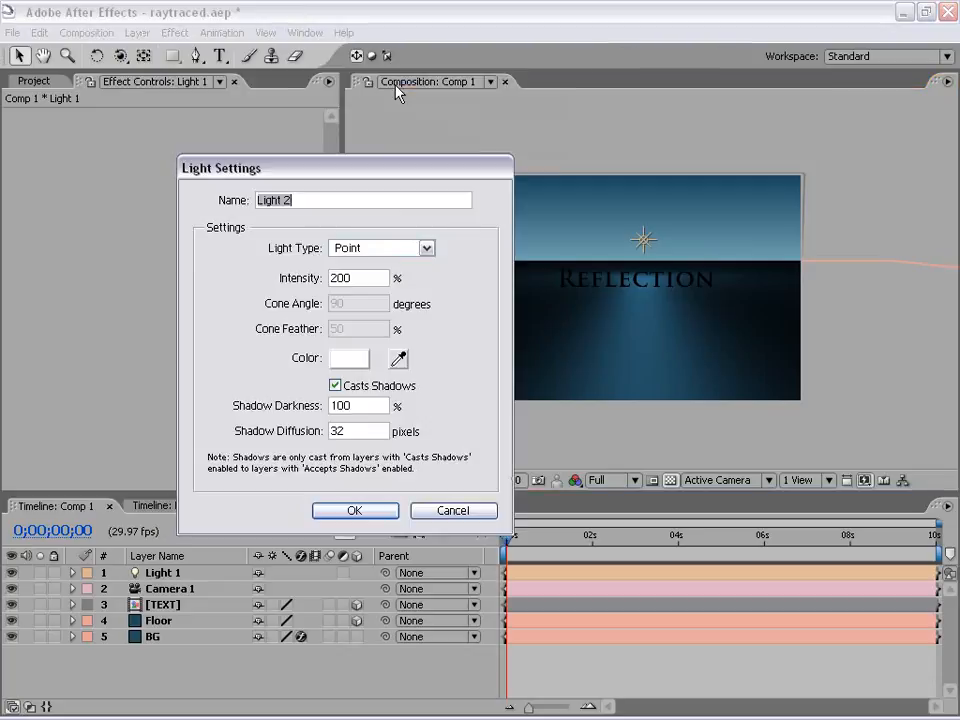
click(380, 248)
click(415, 300)
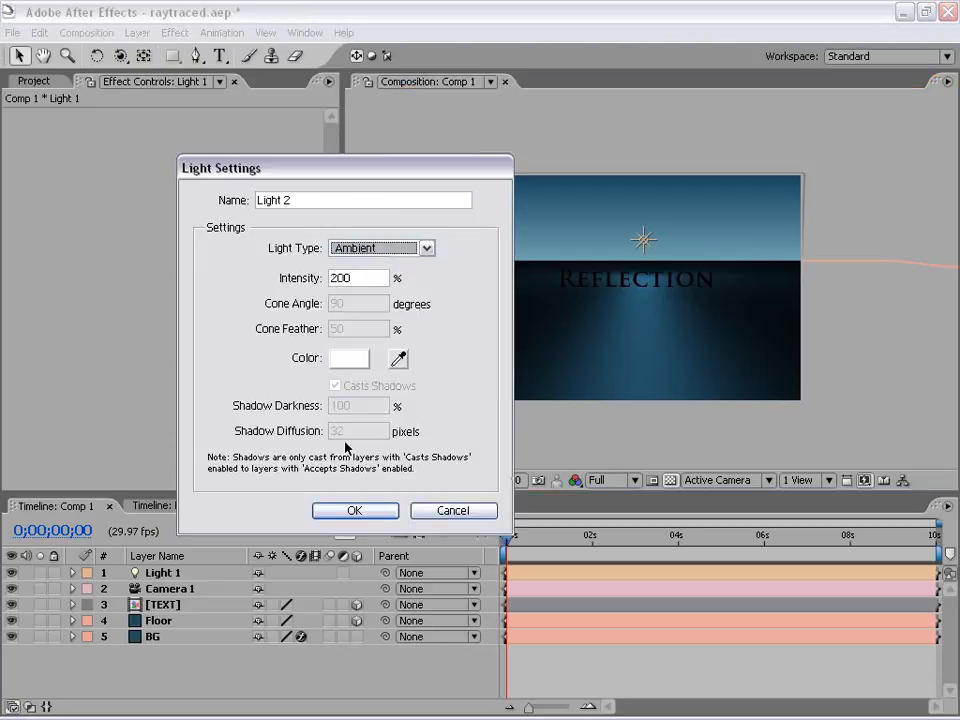
double_click(361, 278)
text(30)
click(356, 512)
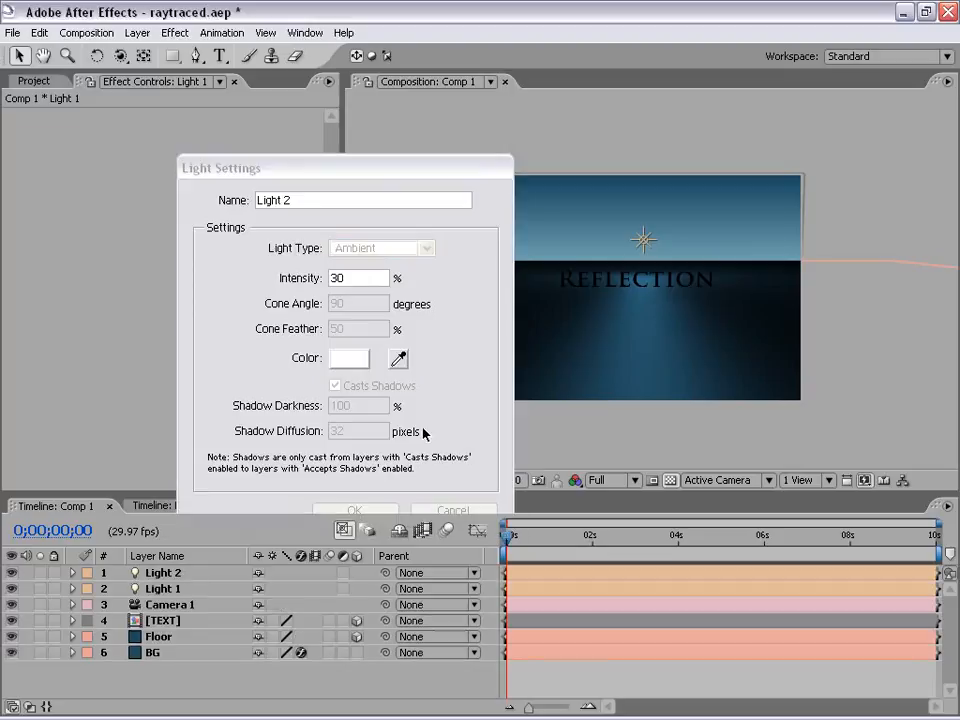
key(slash)
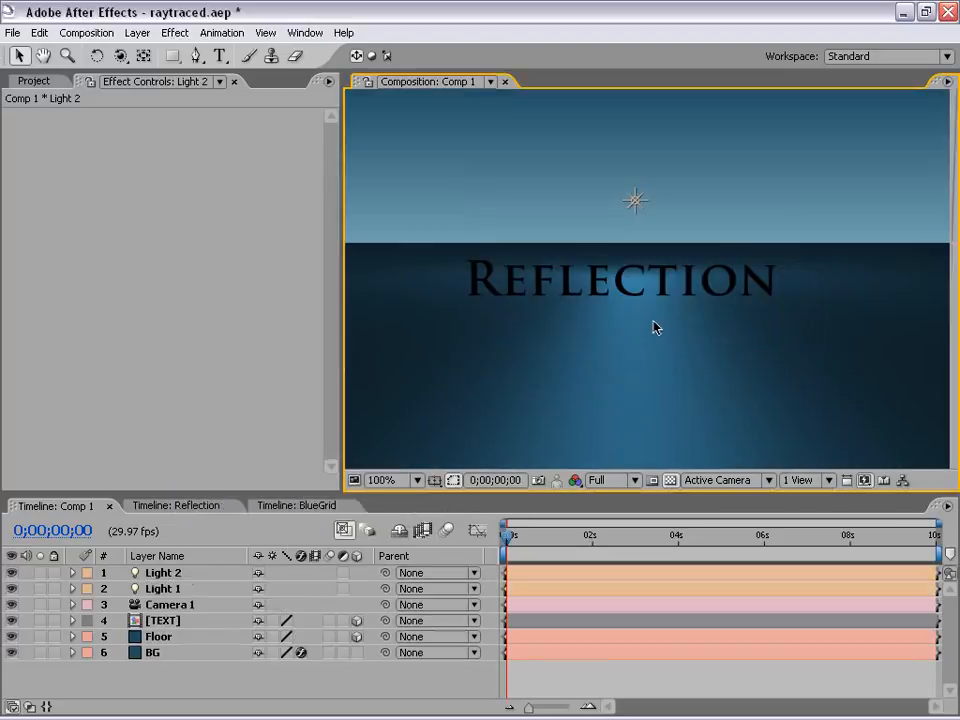
Step: Reveal the Intensity property of both Light 1 and Light 2 in the timeline and compare them
click(160, 573)
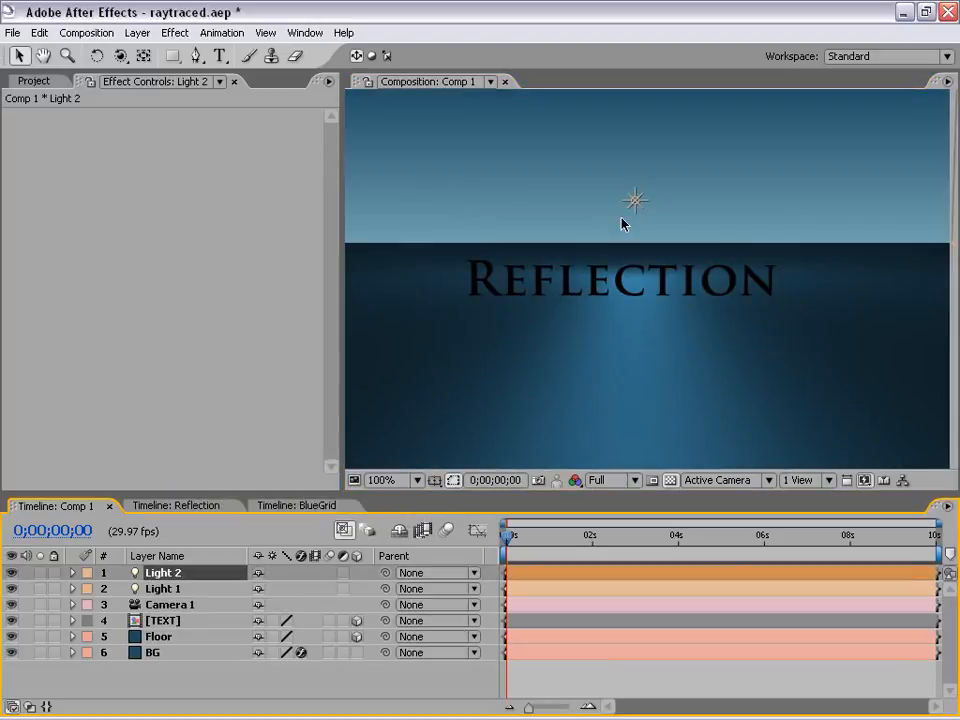
key(comma)
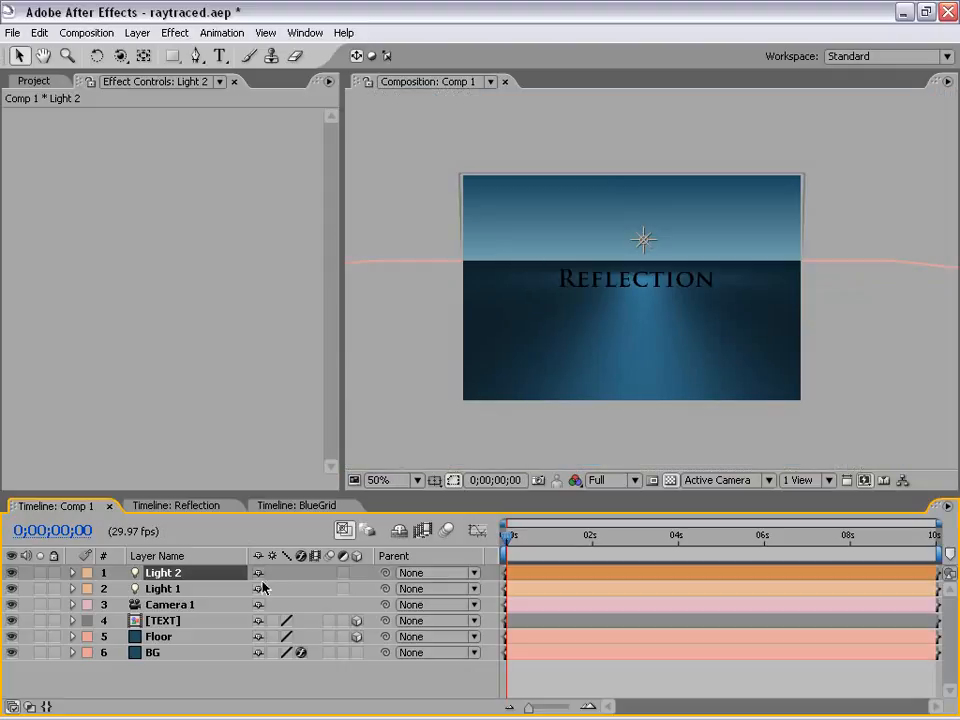
click(186, 590)
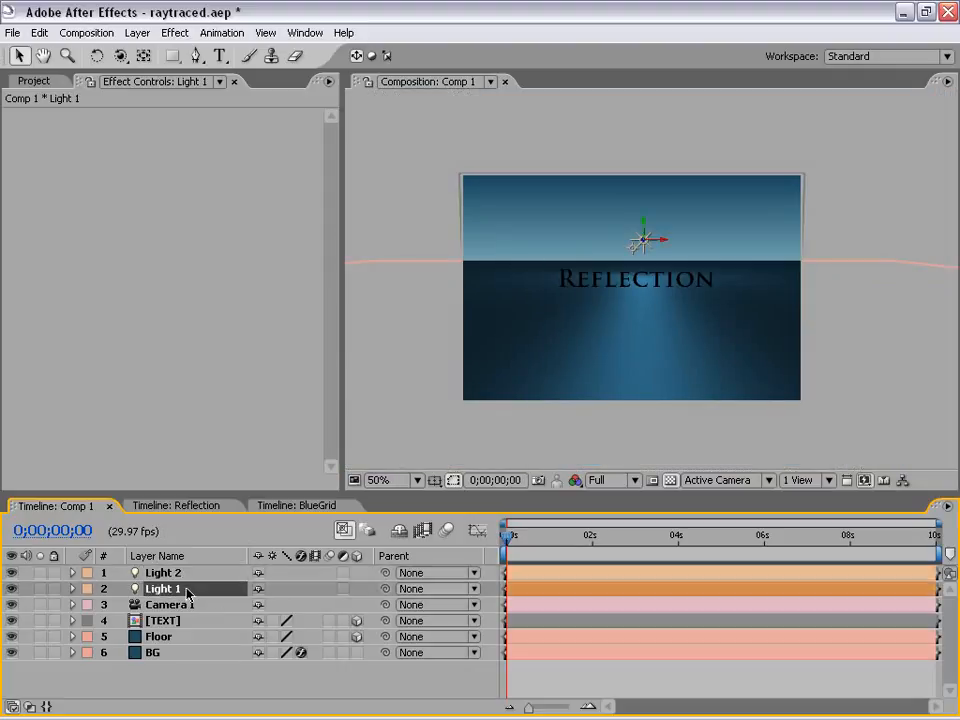
key(t)
mouse_move(261, 605)
mouse_down()
mouse_move(533, 573)
mouse_move(681, 574)
mouse_move(508, 574)
mouse_move(251, 619)
mouse_up()
click(158, 580)
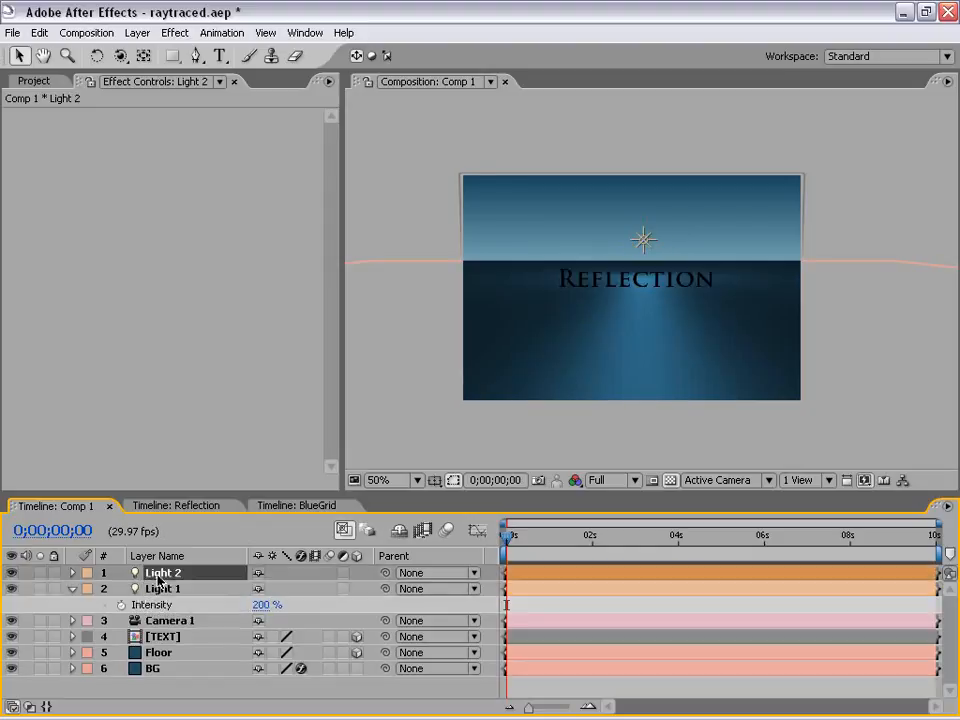
click(72, 573)
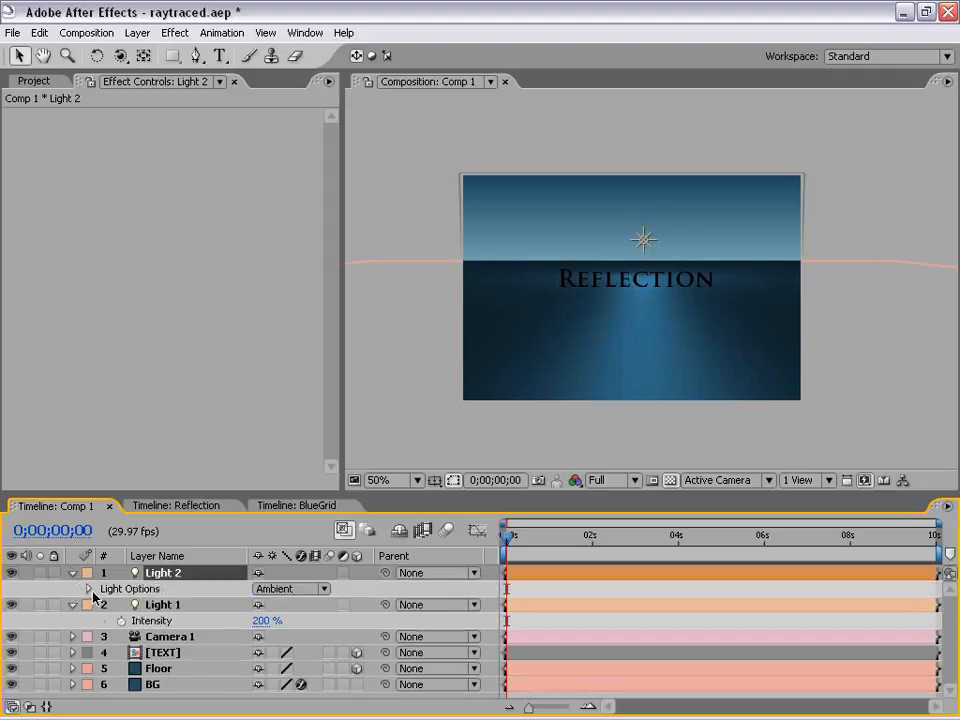
key(t)
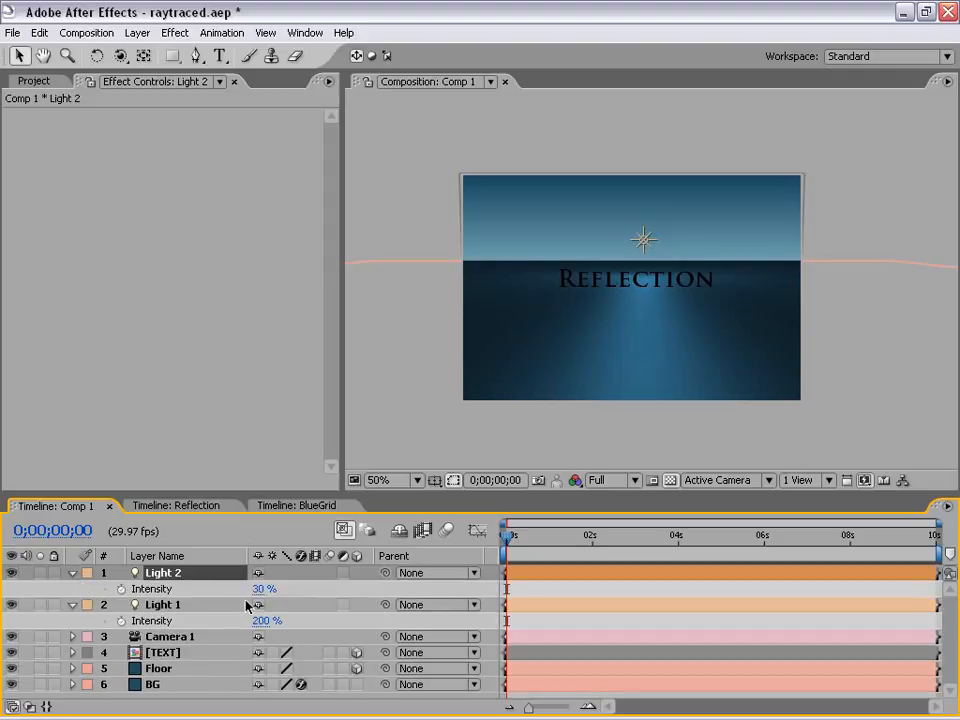
key(period)
key(comma)
Step: Rename Light 2 as Fill and Light 1 as Point, and deselect the layers
key(Return)
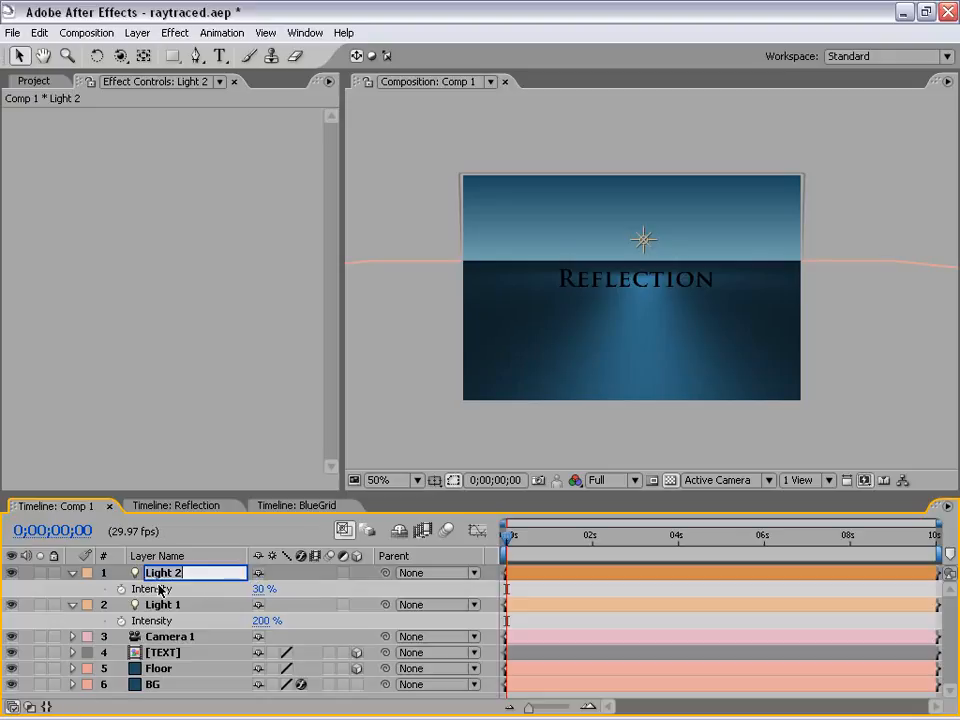
text(Fill)
key(Return)
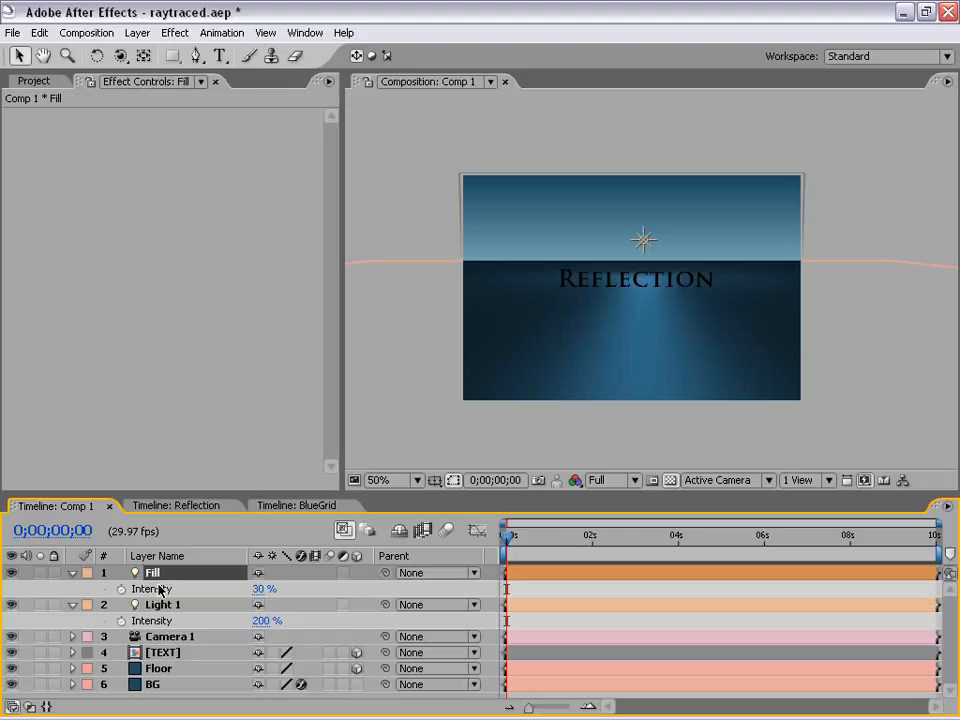
click(160, 604)
key(Return)
text(Point)
key(Return)
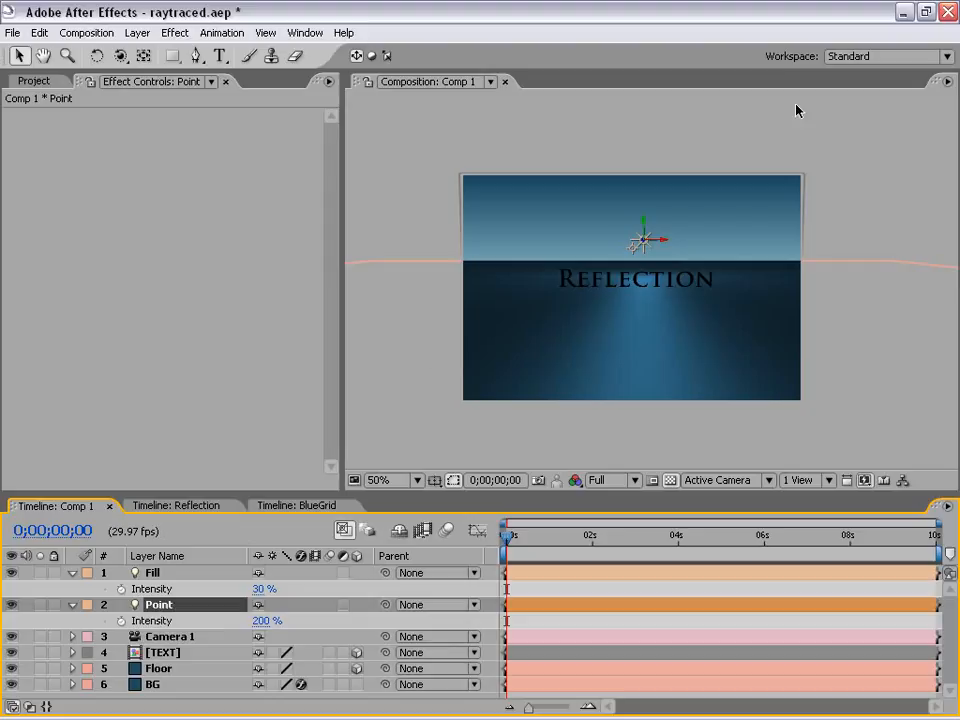
click(877, 178)
scroll(742, 297, up, 1)
scroll(680, 318, down, 1)
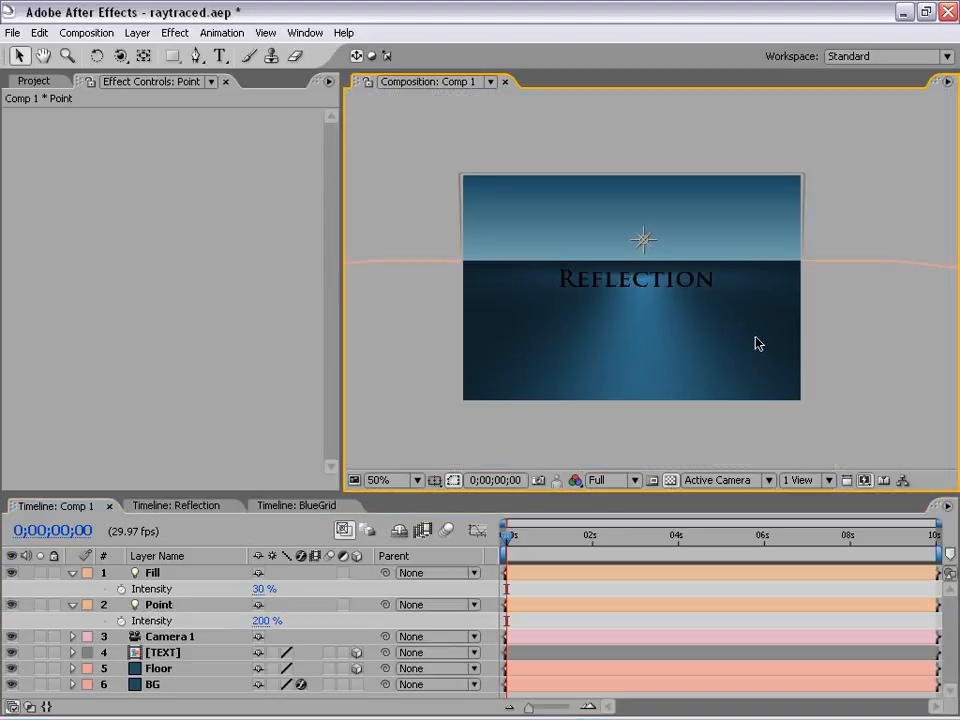
scroll(572, 414, down, 1)
scroll(579, 413, up, 1)
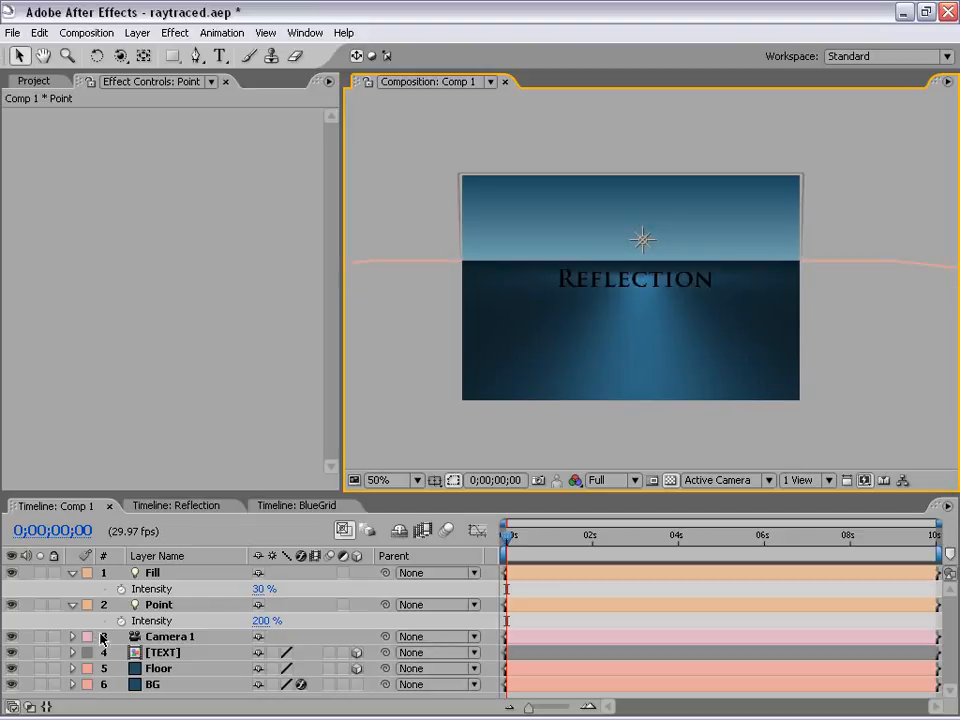
Step: Collapse the properties of all layers and expand the Floor layer's Material Options
key(ctrl+a)
click(72, 606)
click(241, 673)
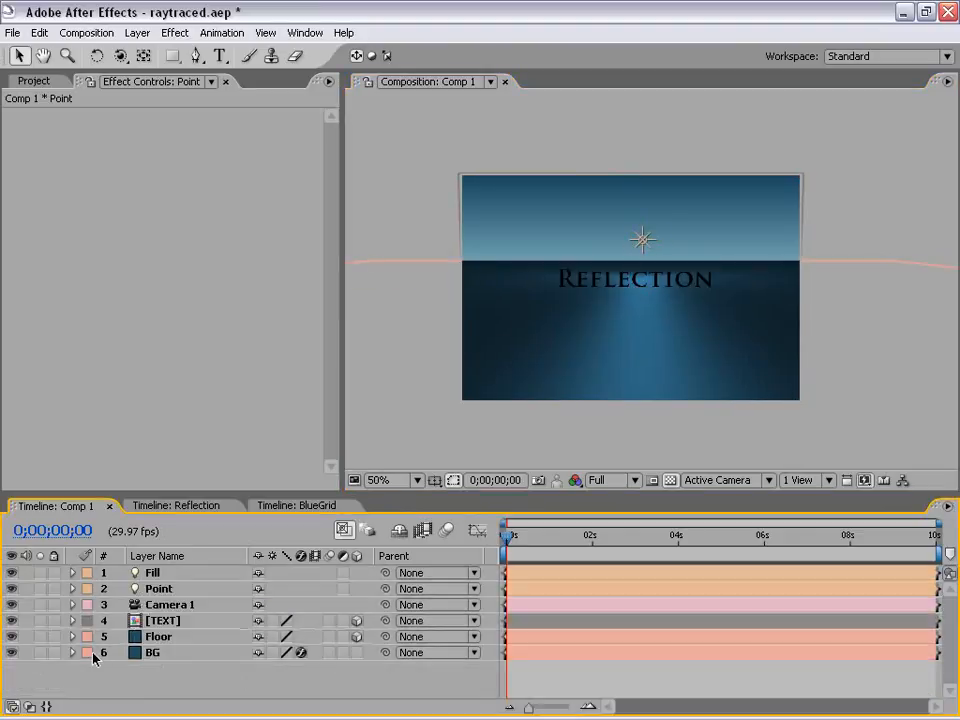
click(72, 637)
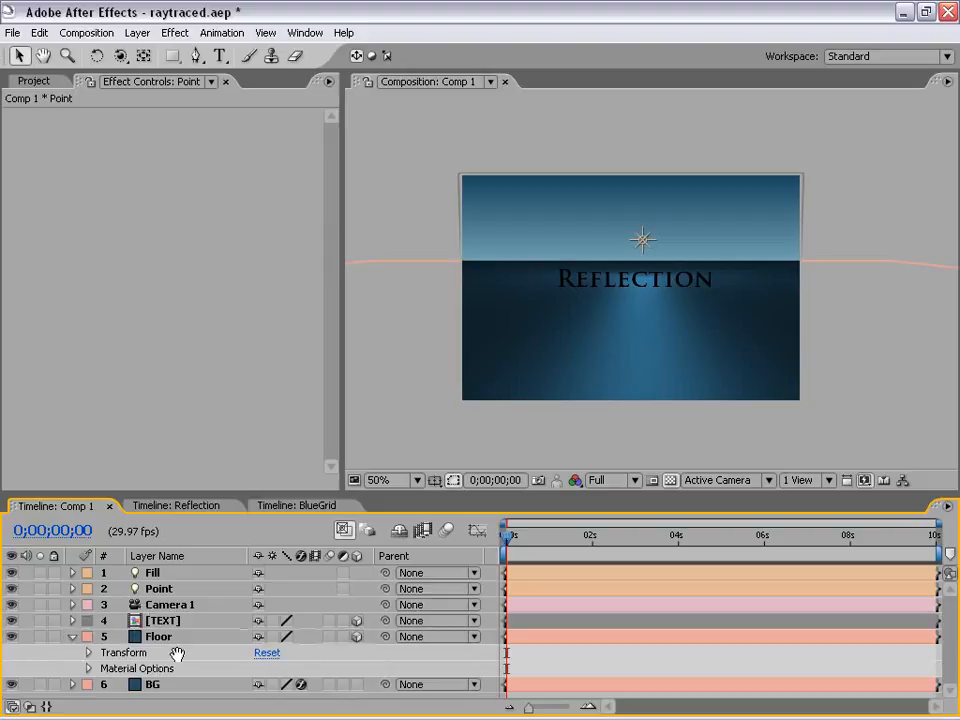
click(88, 668)
scroll(188, 660, down, 3)
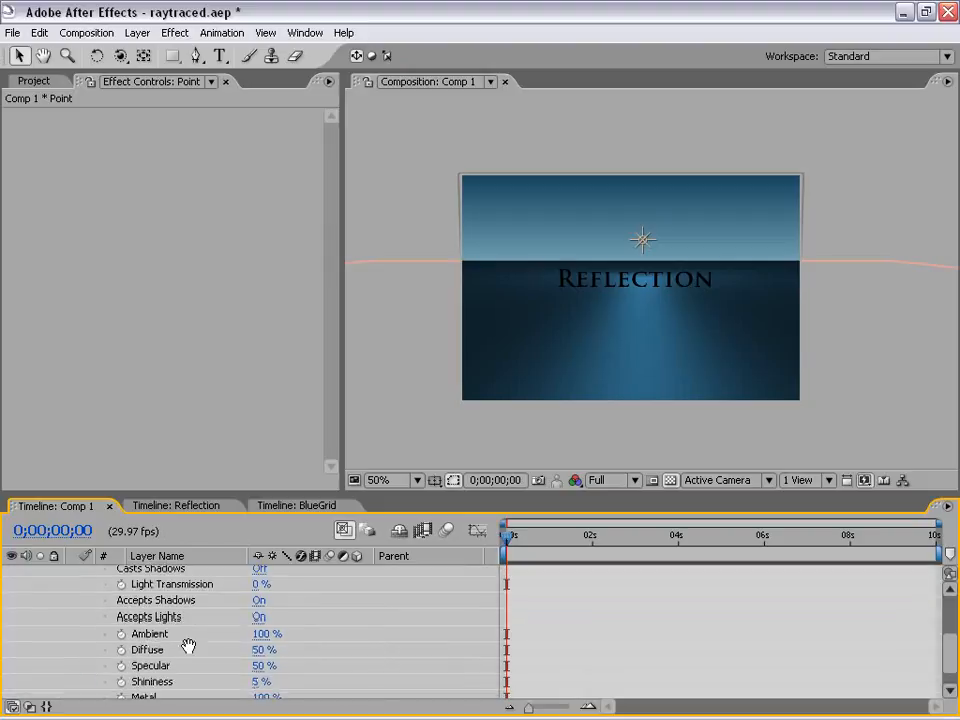
scroll(199, 649, up, 2)
scroll(210, 649, down, 1)
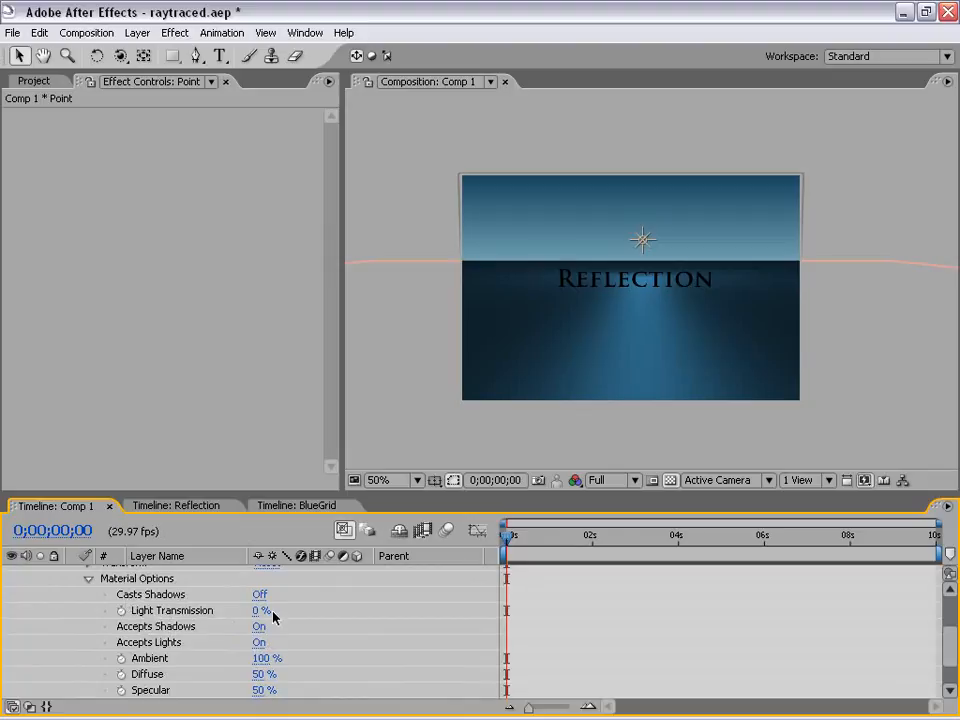
Step: Set the Floor layer's Metal to 80% and its Diffuse to 100% in the Material Options
scroll(300, 660, down, 1)
scroll(316, 635, down, 3)
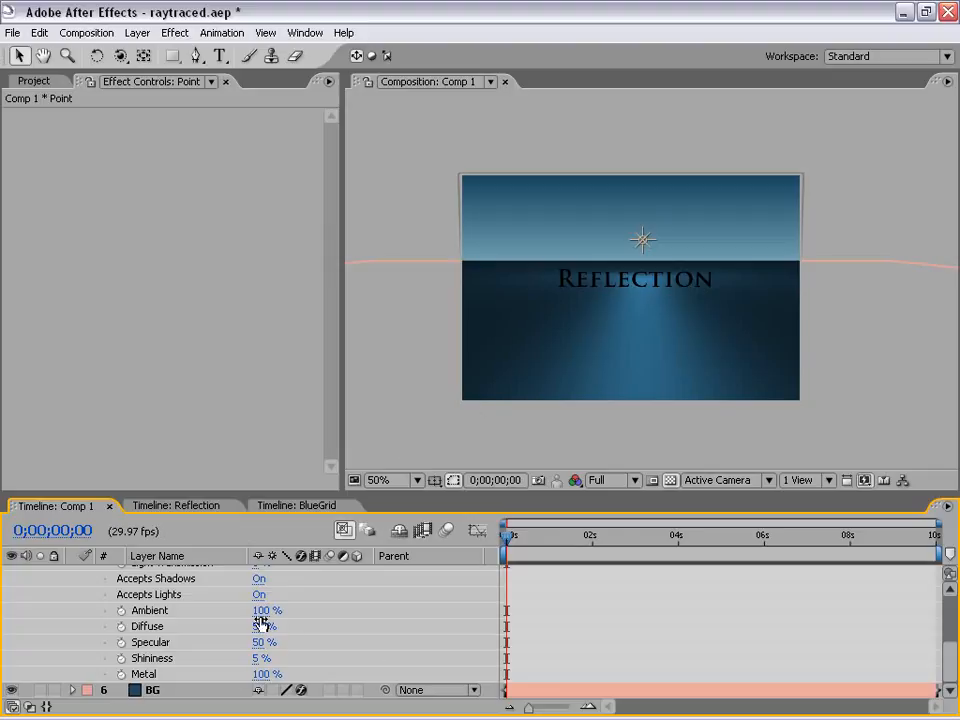
drag(257, 676, 241, 674)
mouse_move(241, 674)
mouse_down()
mouse_move(289, 679)
mouse_move(258, 674)
mouse_up()
click(258, 674)
text(80)
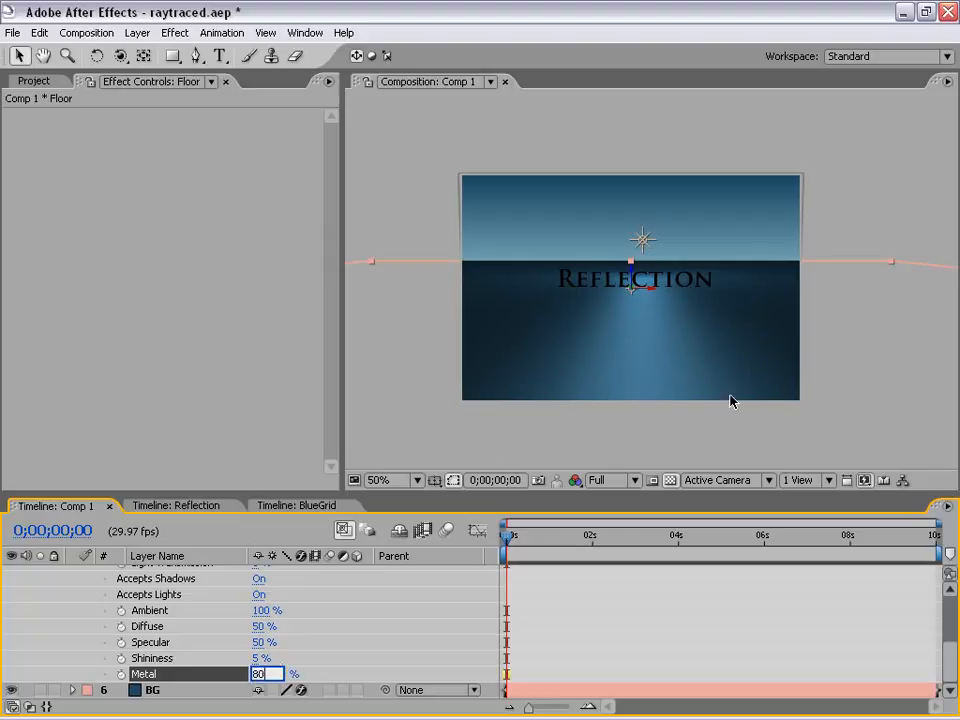
click(302, 630)
drag(256, 630, 410, 600)
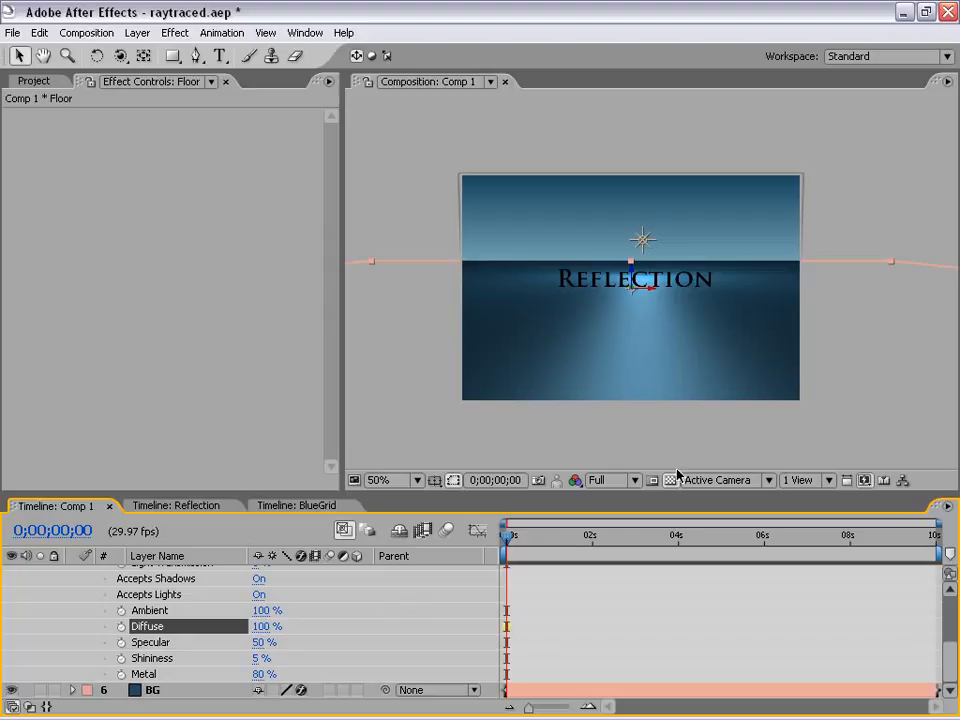
key(period)
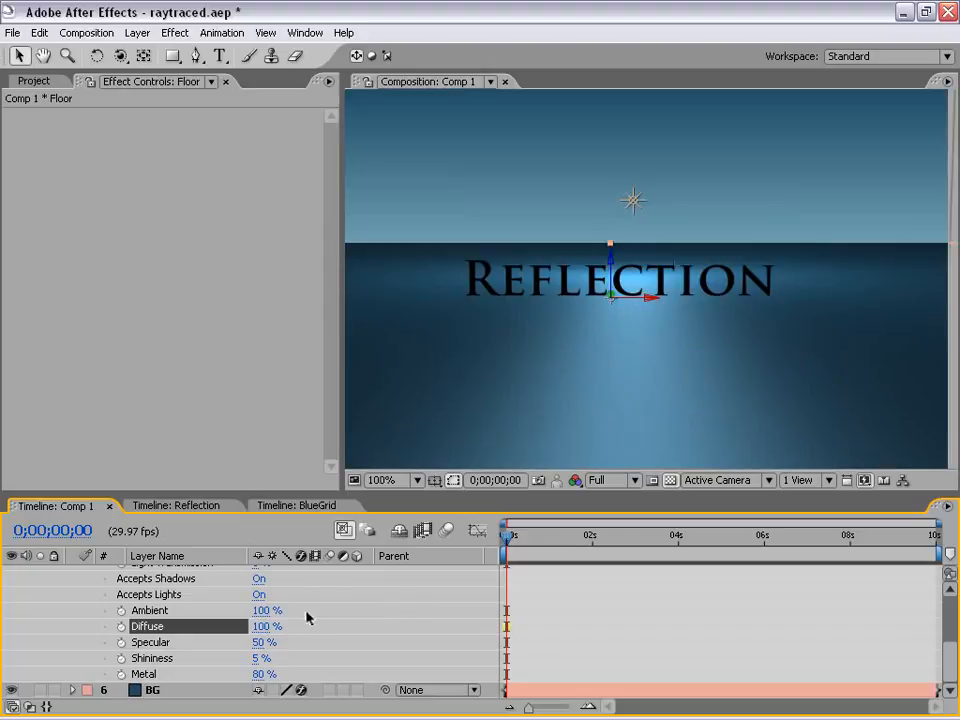
Step: Set the Point light's Intensity to 275% and deselect the layer
scroll(308, 597, up, 3)
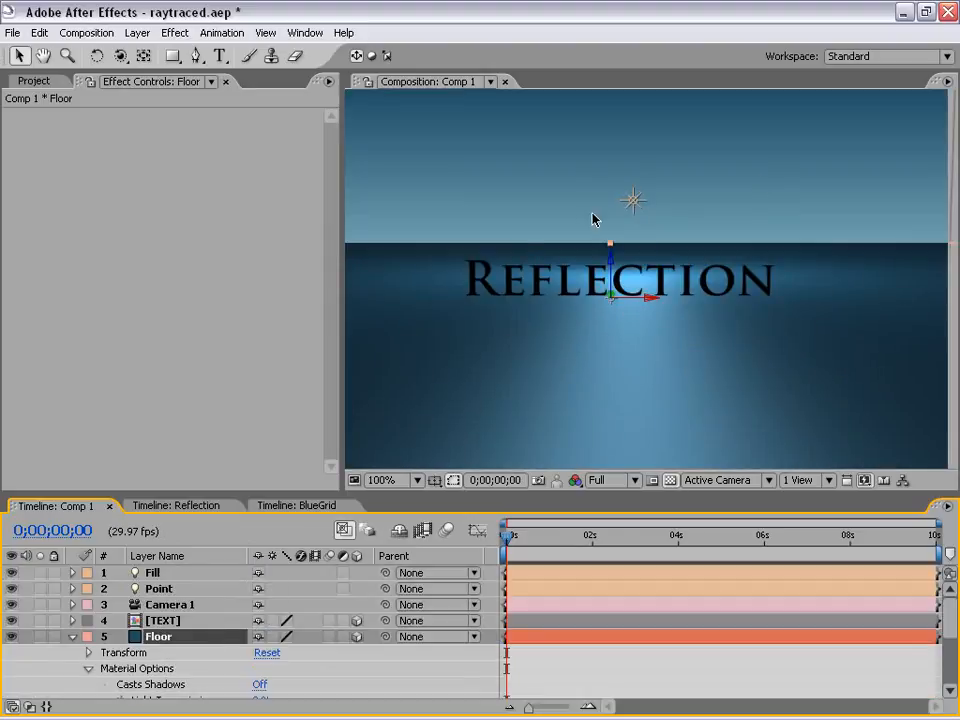
click(160, 591)
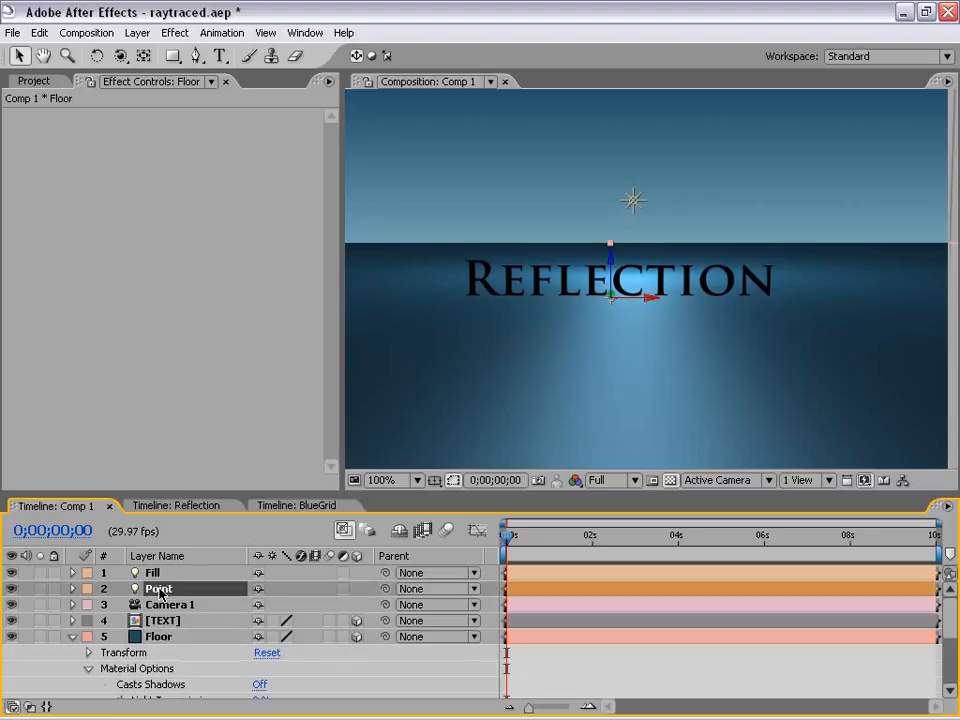
key(t)
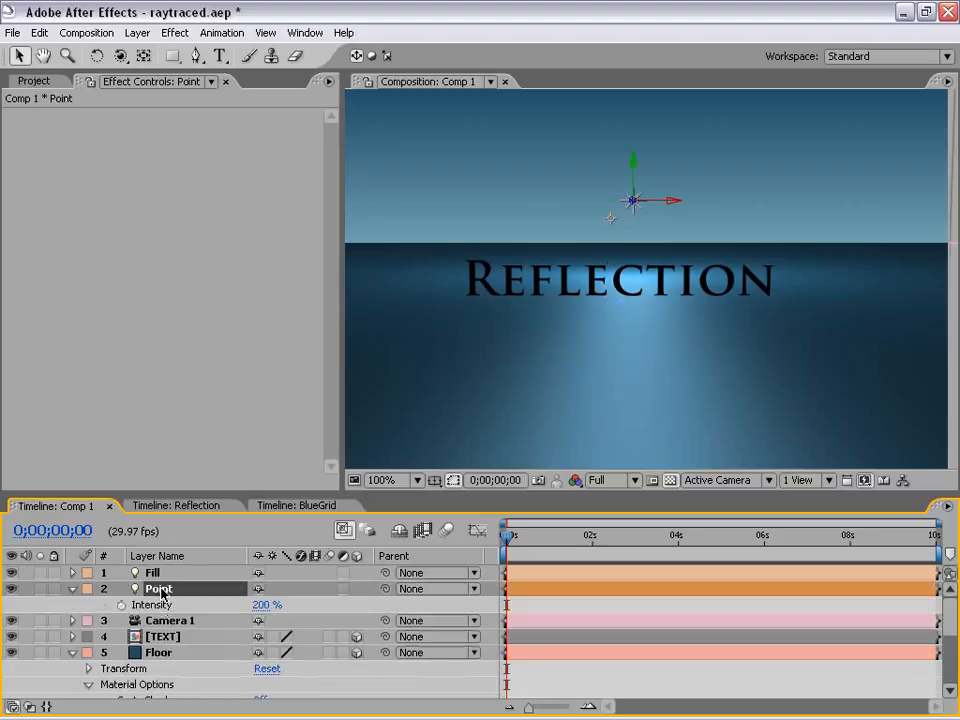
click(262, 604)
drag(265, 603, 298, 589)
key(F2)
key(h)
drag(664, 424, 677, 373)
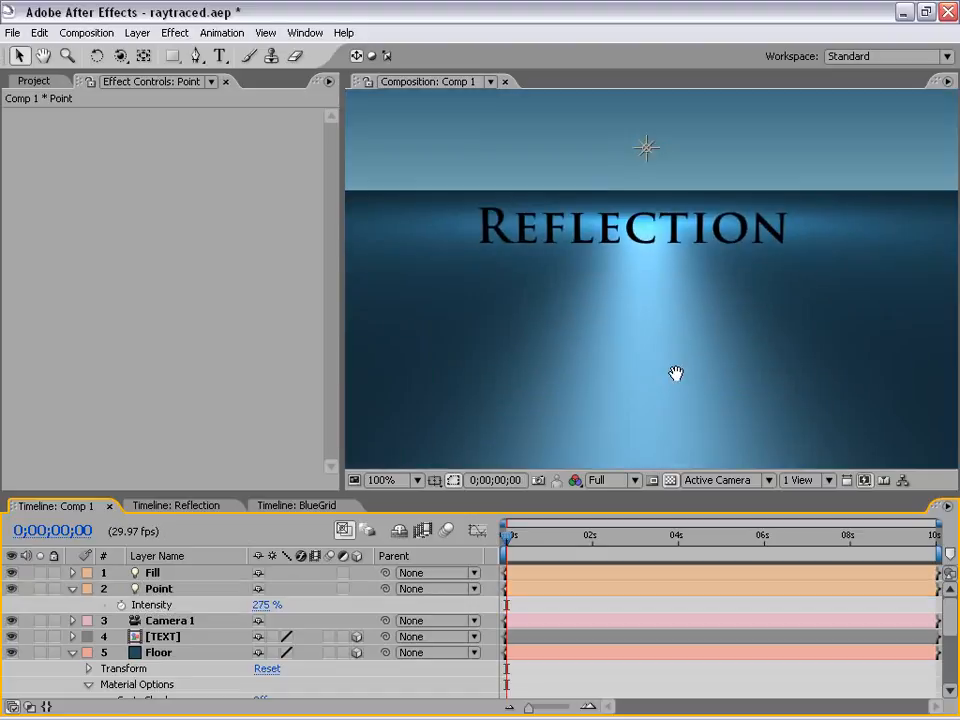
scroll(677, 373, down, 1)
Step: Collapse the properties of all layers and clear the layer selection
key(v)
key(ctrl+a)
click(73, 589)
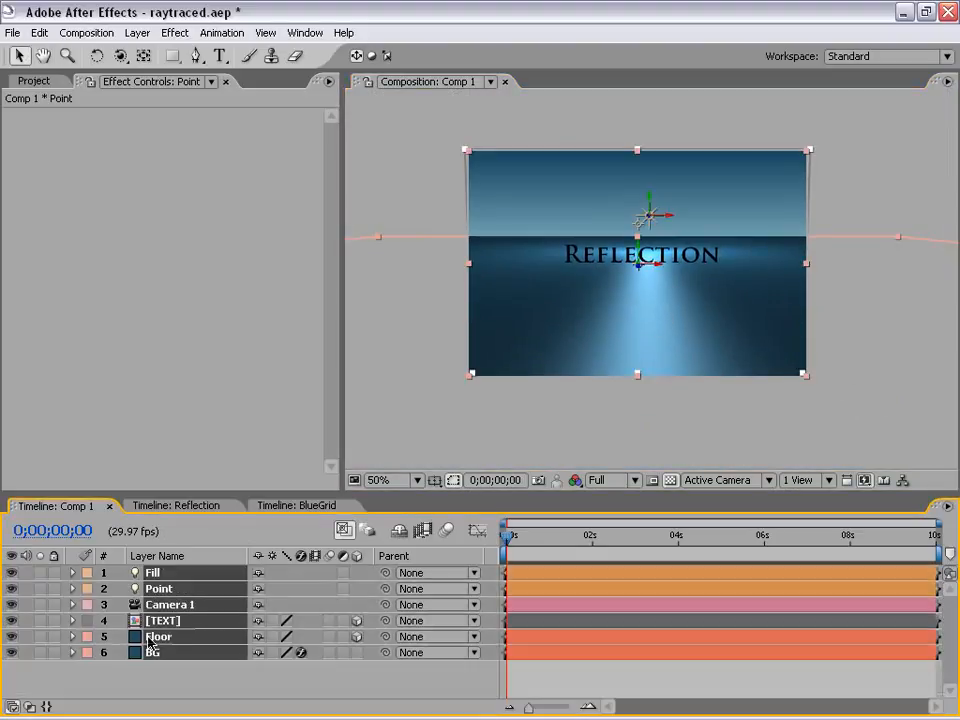
click(203, 684)
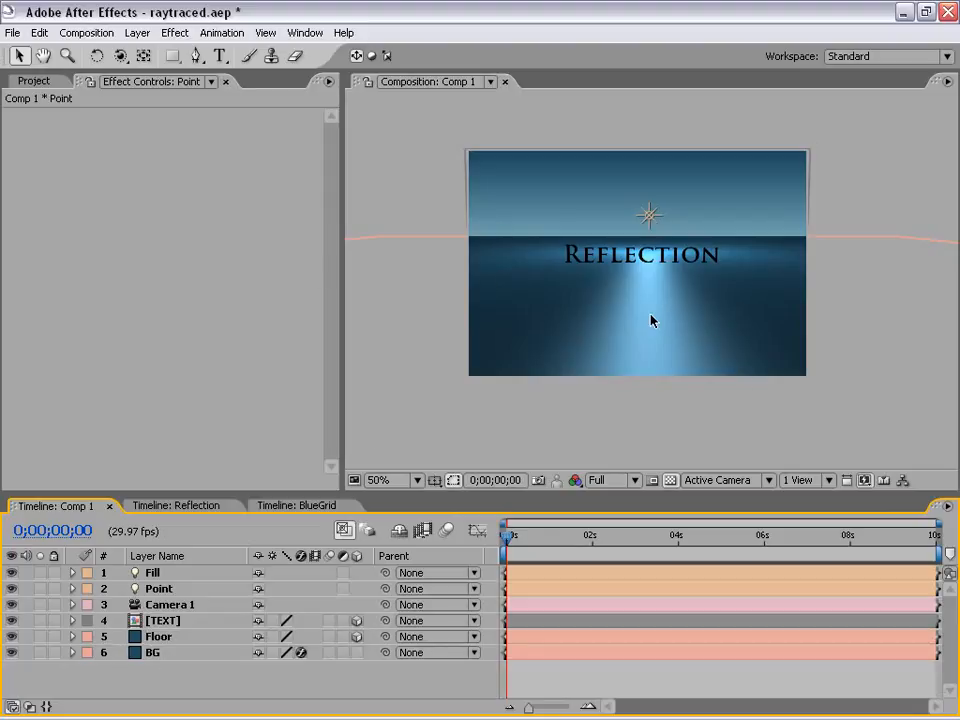
Step: Duplicate the Floor layer and apply the Grid effect to the copy
click(159, 638)
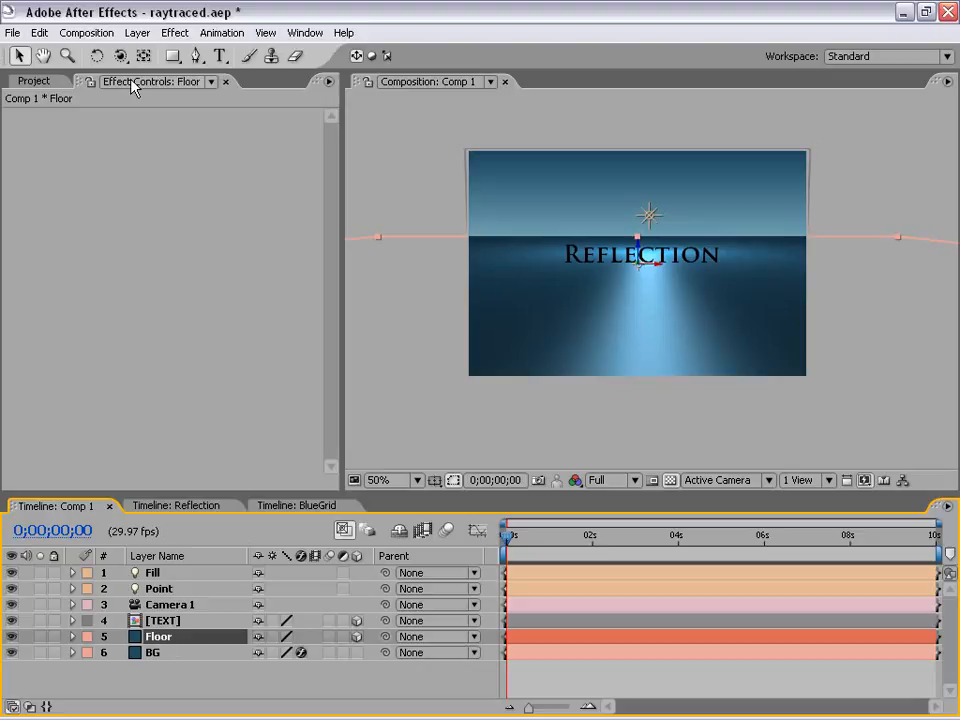
click(39, 32)
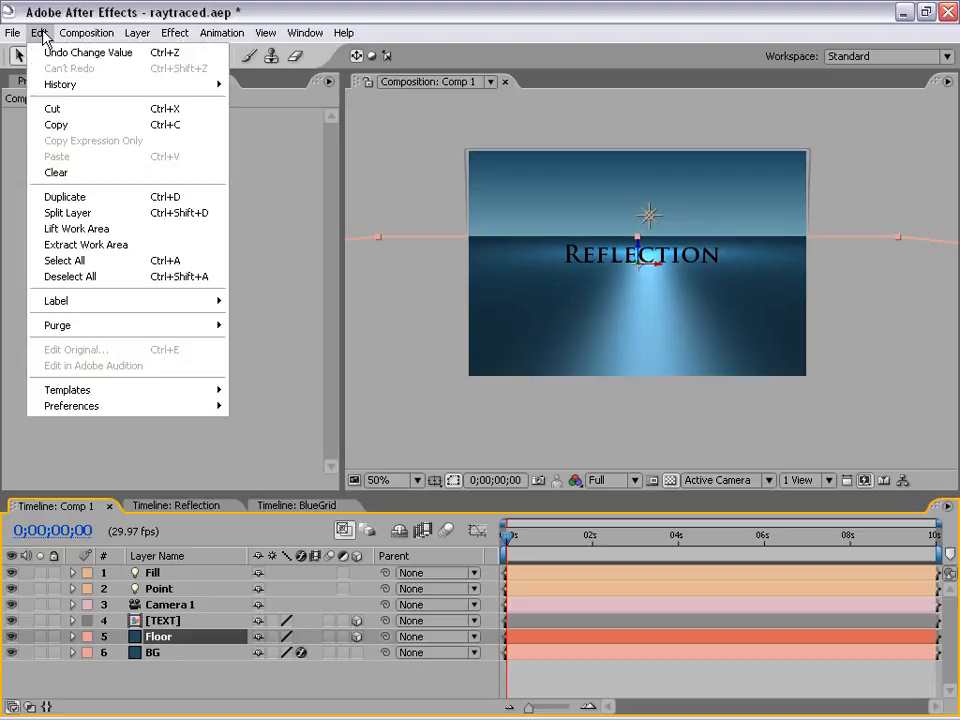
click(86, 198)
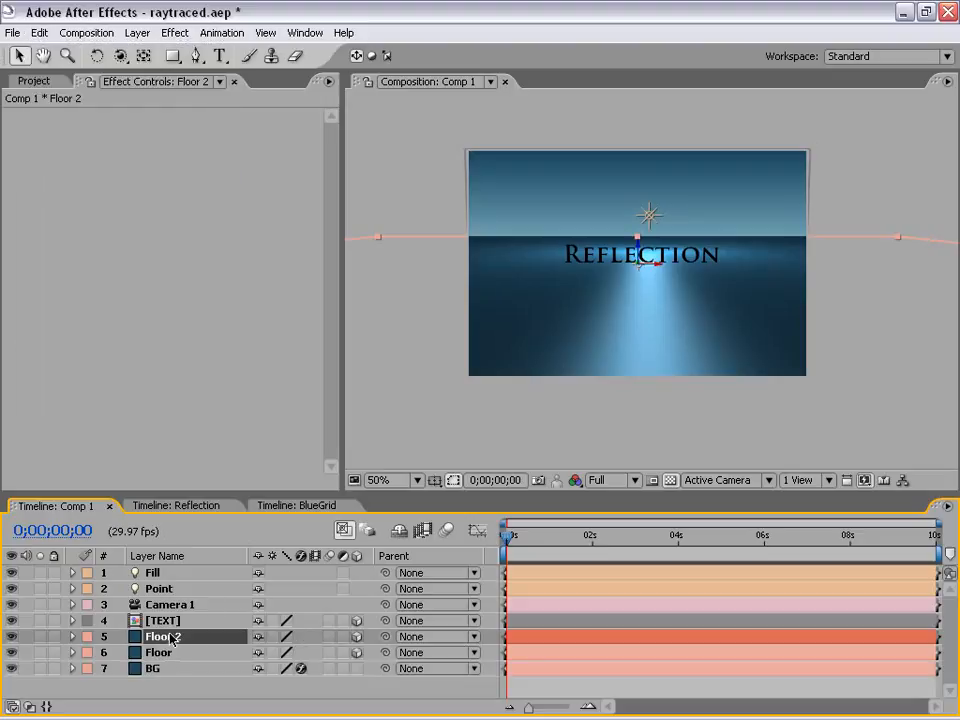
click(180, 35)
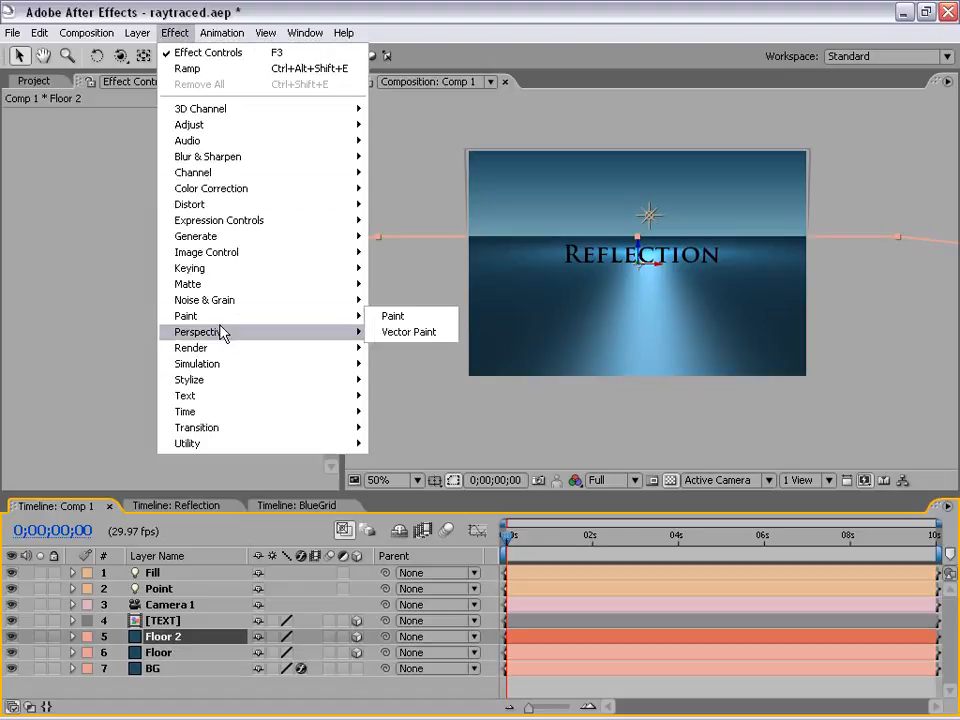
mouse_move(213, 242)
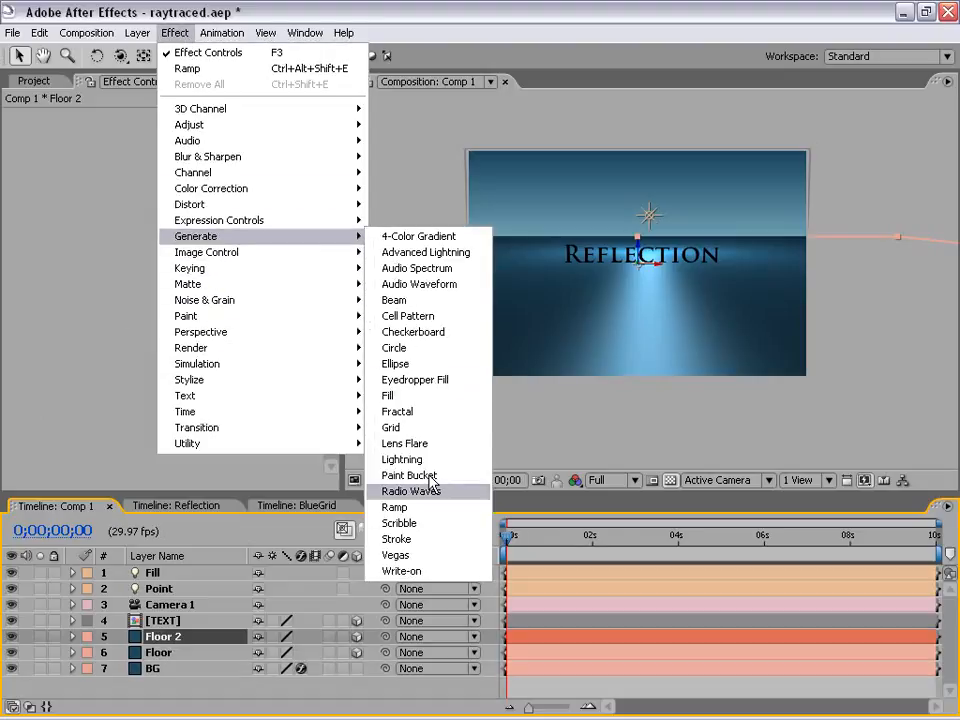
click(405, 427)
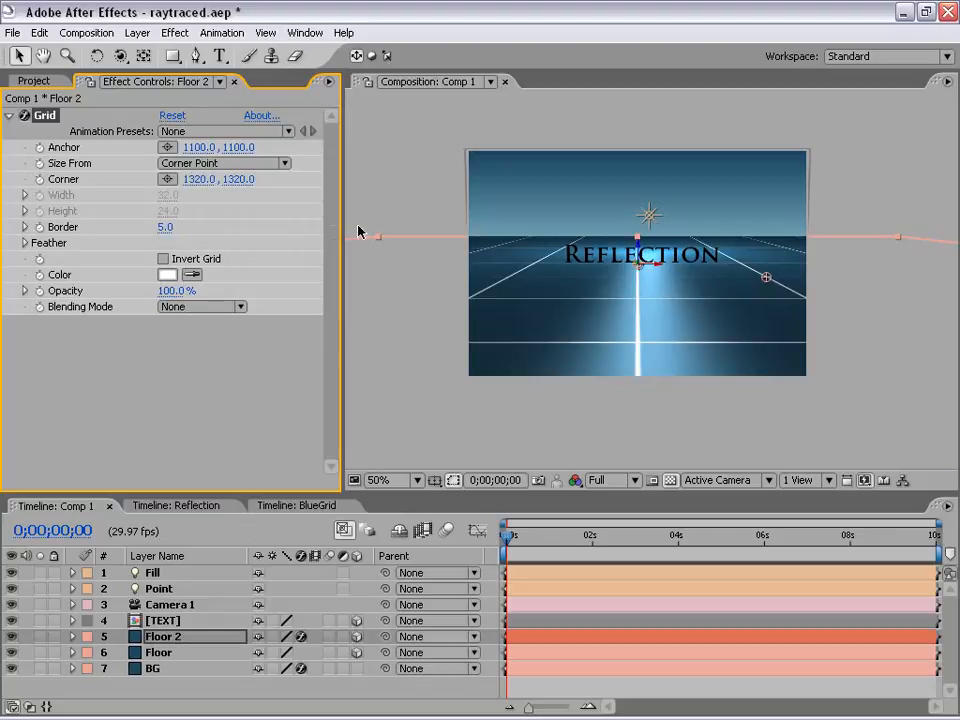
Step: Size the grid from the Width Slider with a width of 55.7 and a border of 2
drag(766, 277, 708, 286)
click(205, 163)
click(195, 183)
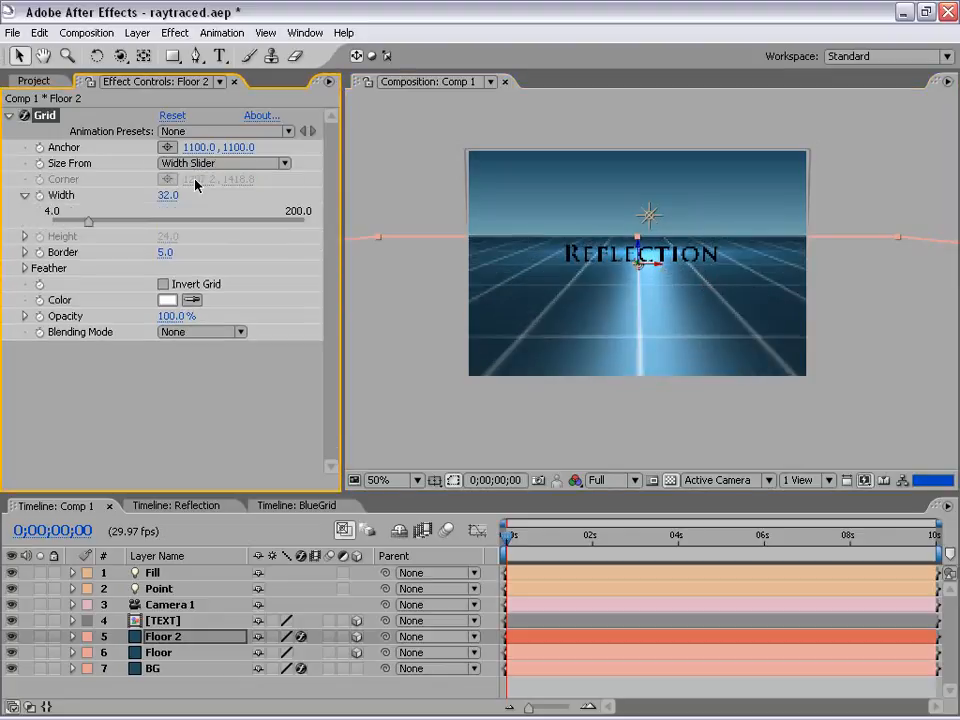
drag(104, 228, 133, 223)
key(period)
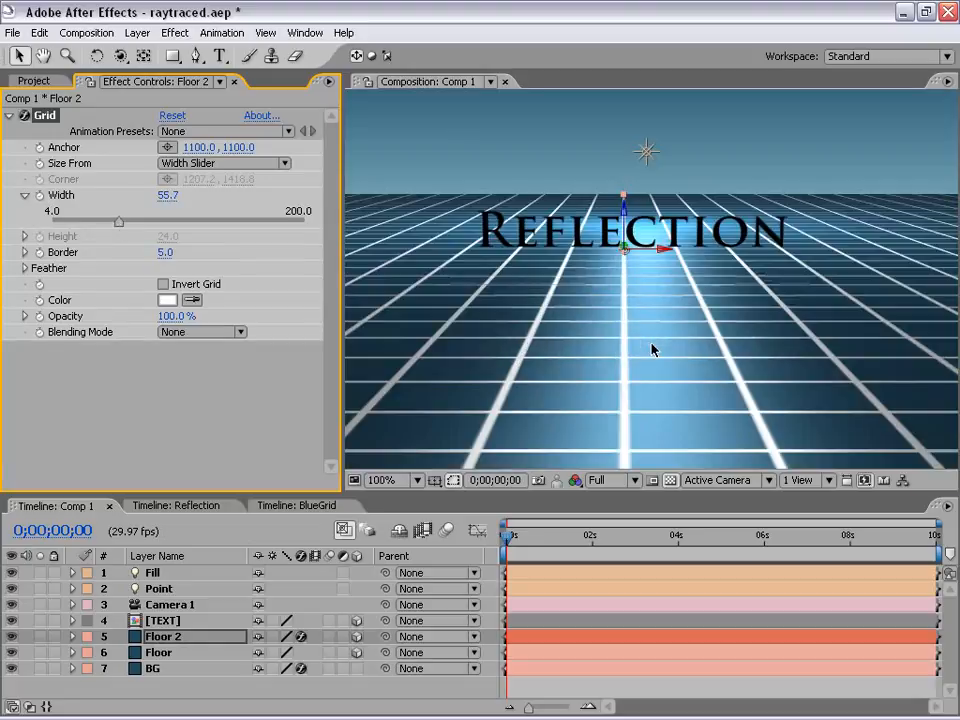
click(164, 252)
text(2)
key(Return)
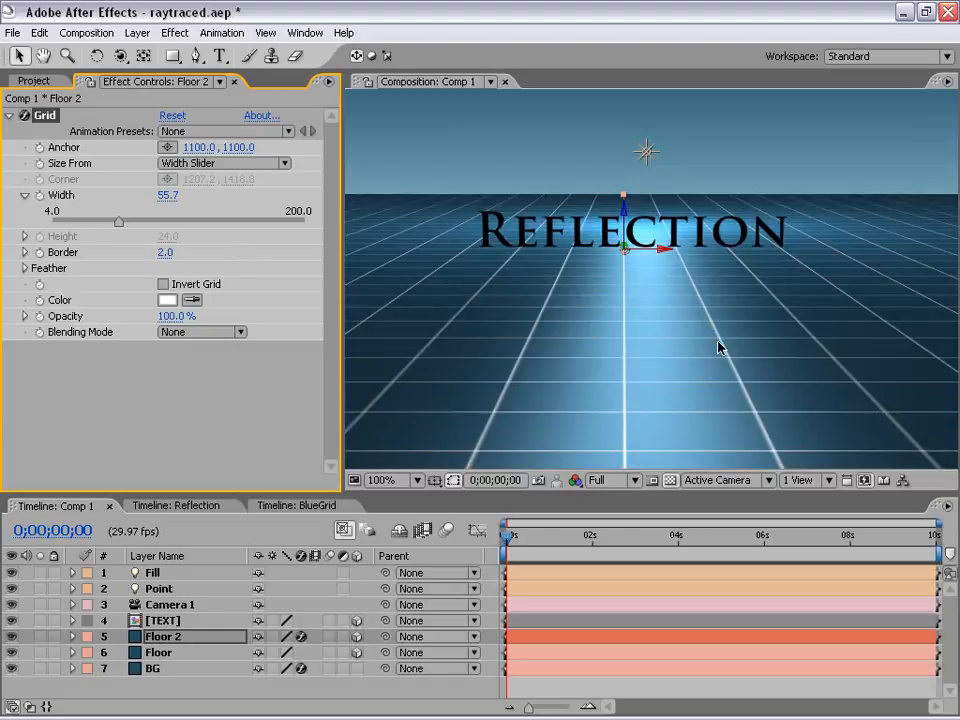
Step: Set the Floor 2 layer's blending mode to Overlay
click(210, 638)
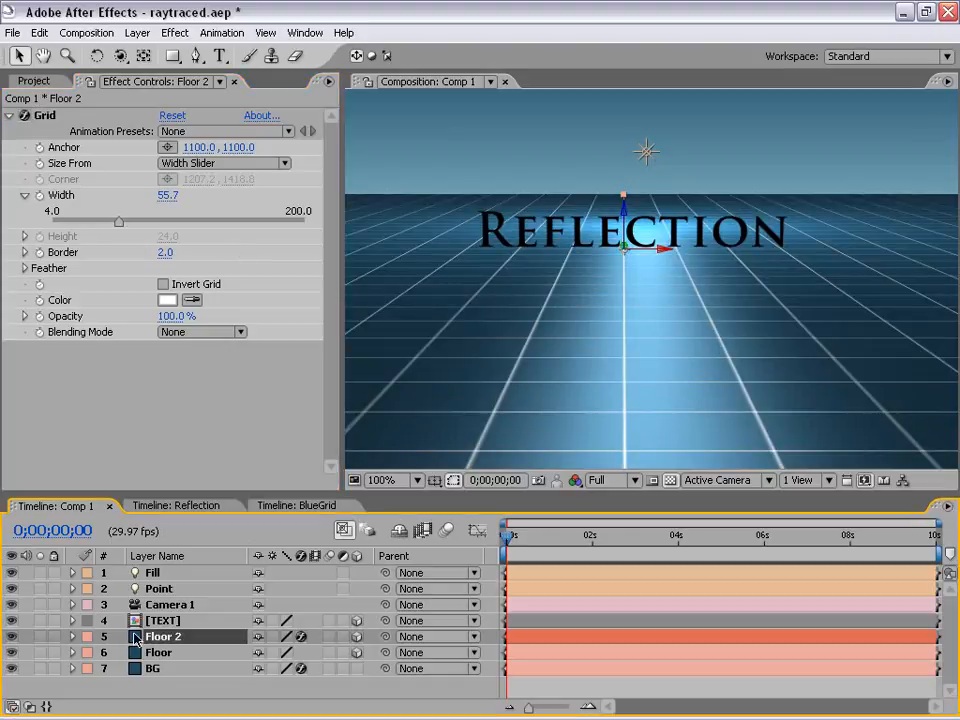
key(F4)
click(286, 640)
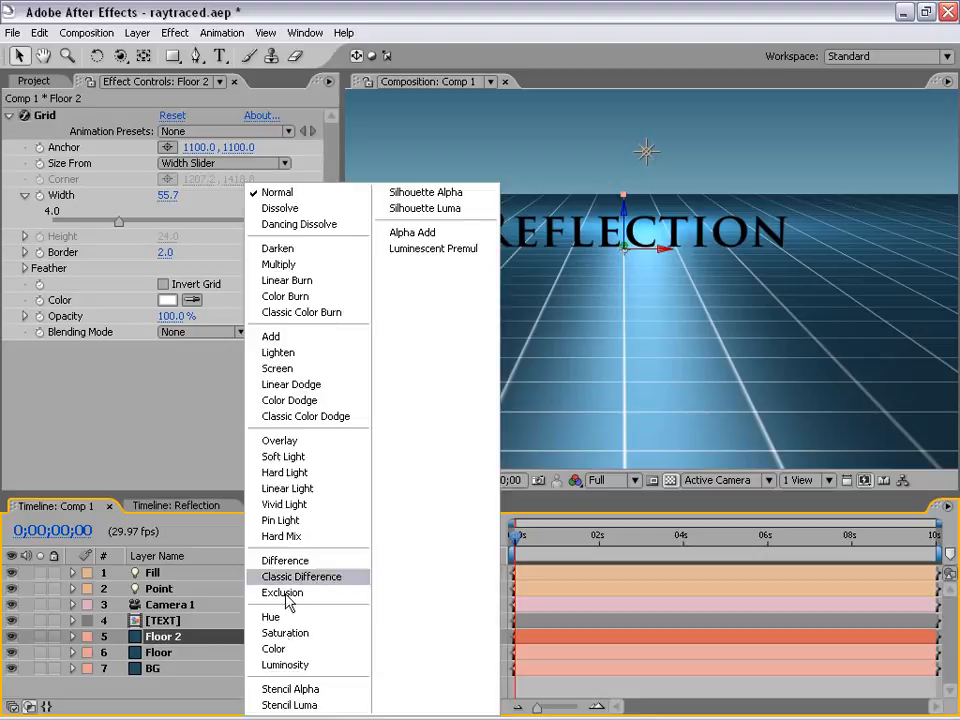
click(294, 442)
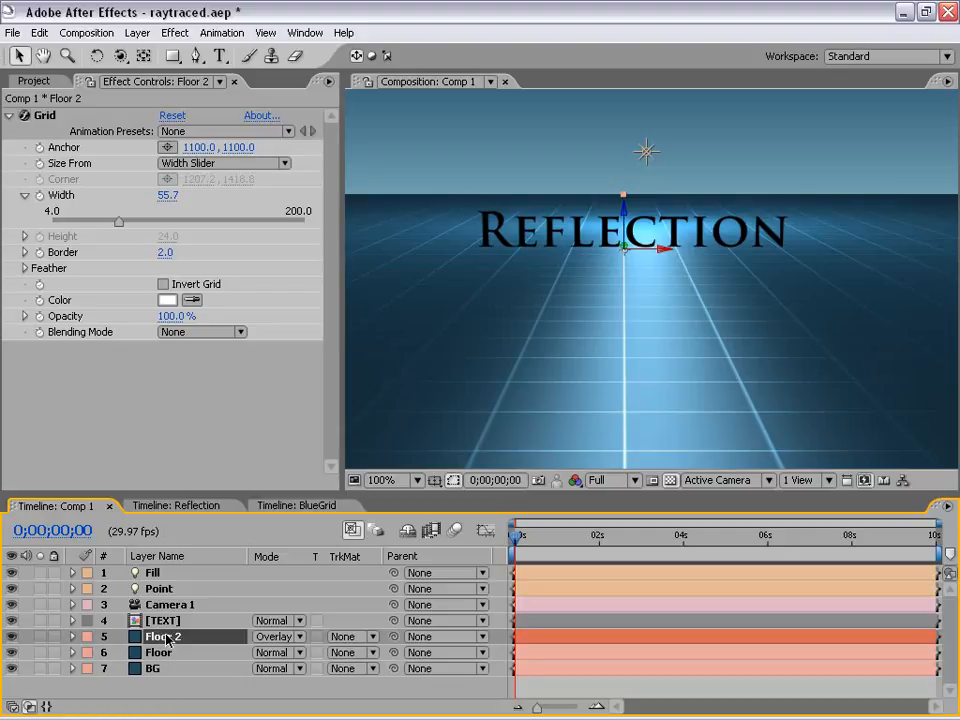
Step: Lower the Floor 2 layer's Opacity to 50% and rename the layer as GRID
key(t)
click(265, 652)
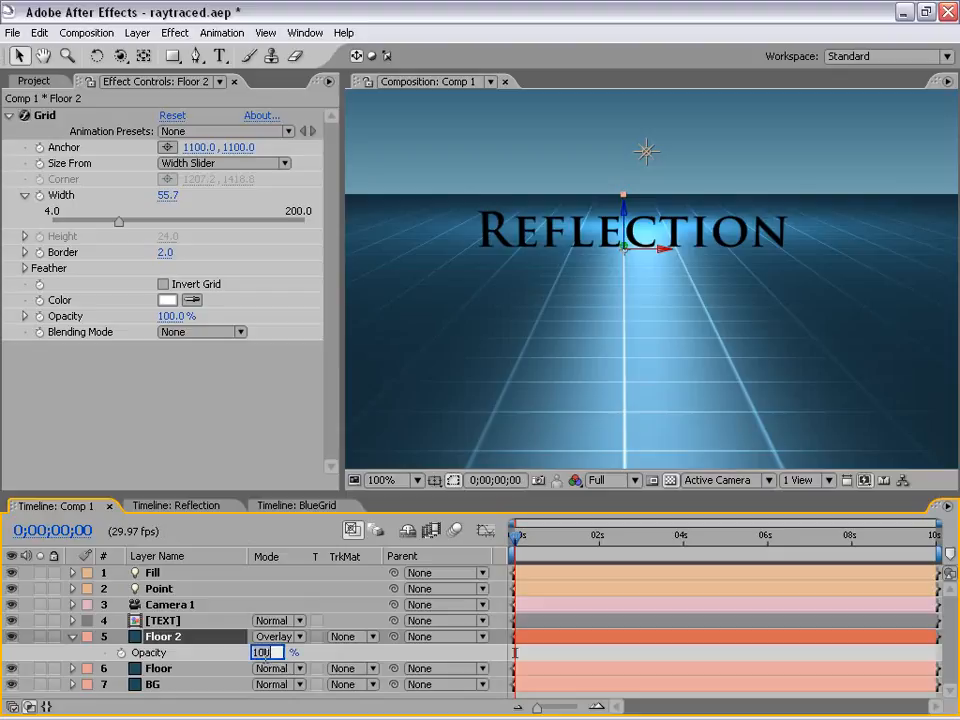
text(50)
key(Return)
scroll(600, 330, down, 2)
key(space)
scroll(652, 342, up, 1)
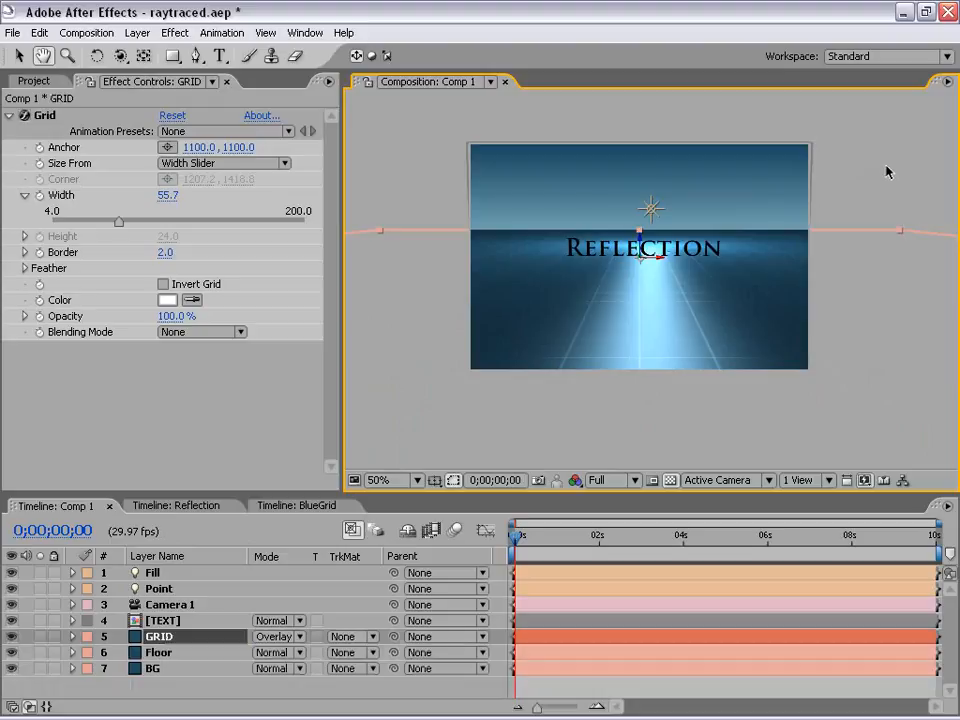
click(885, 172)
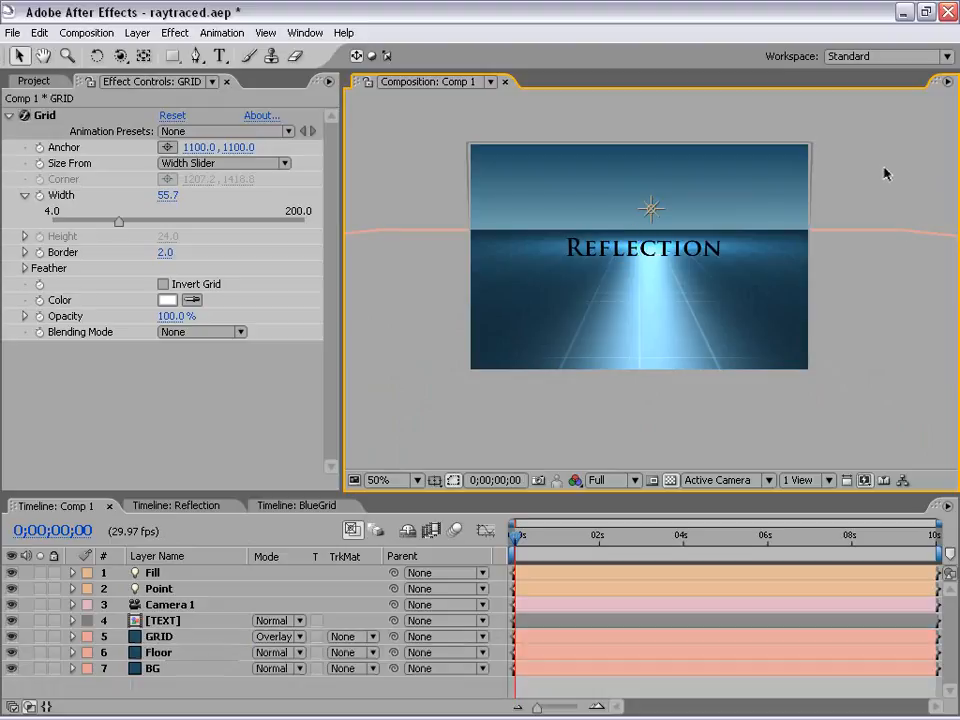
scroll(843, 205, up, 1)
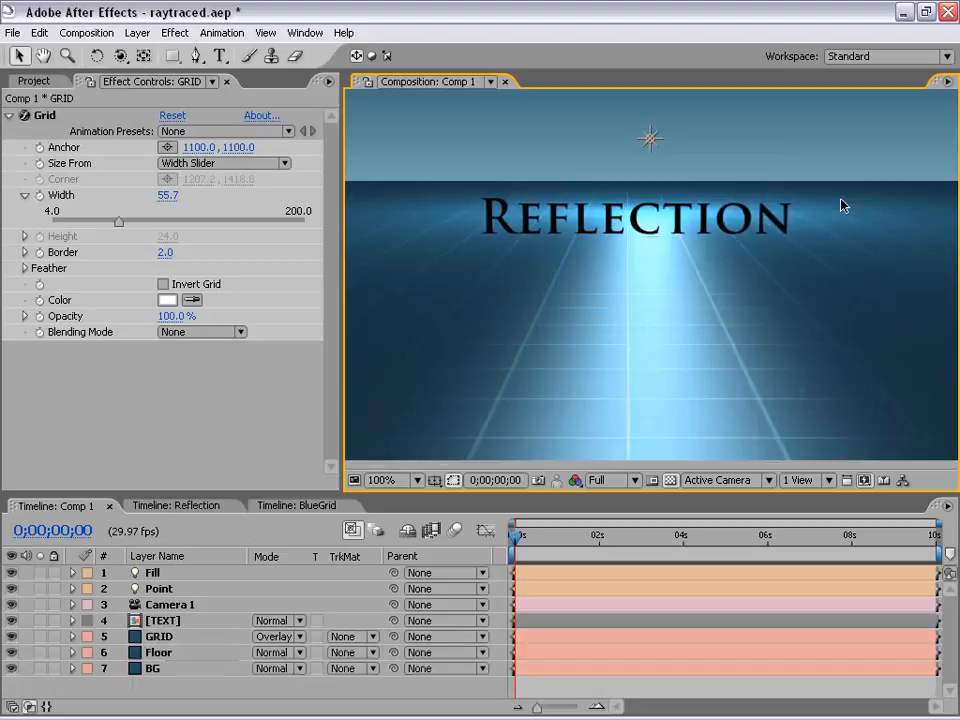
drag(744, 225, 733, 270)
key(ctrl+s)
Step: In the Front view, nudge the TEXT layer down until the base of its letters meets the floor line
click(163, 621)
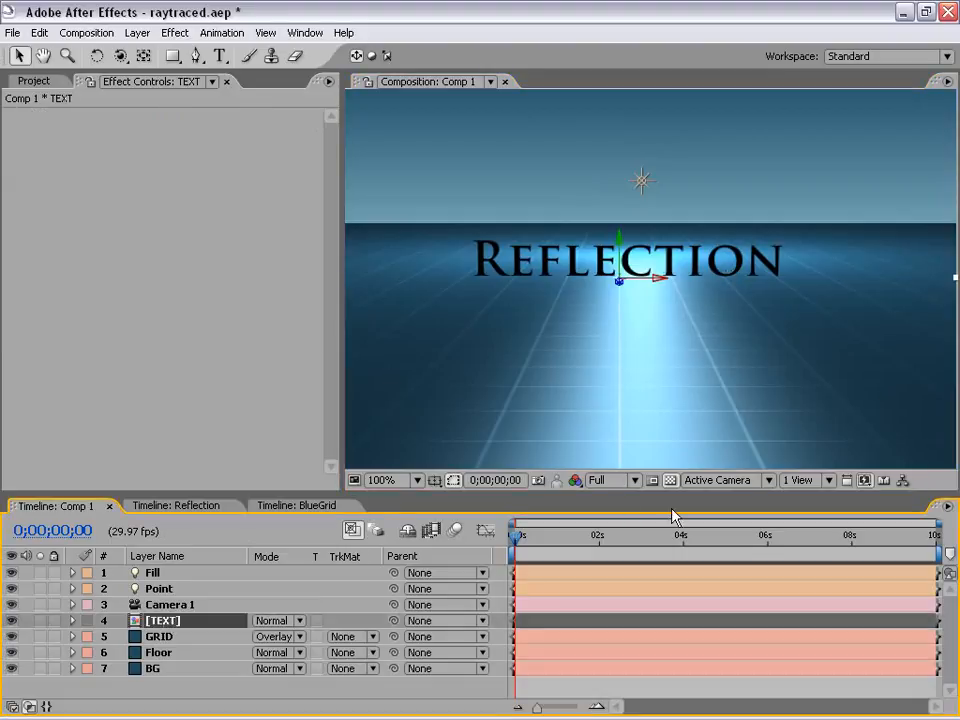
click(724, 481)
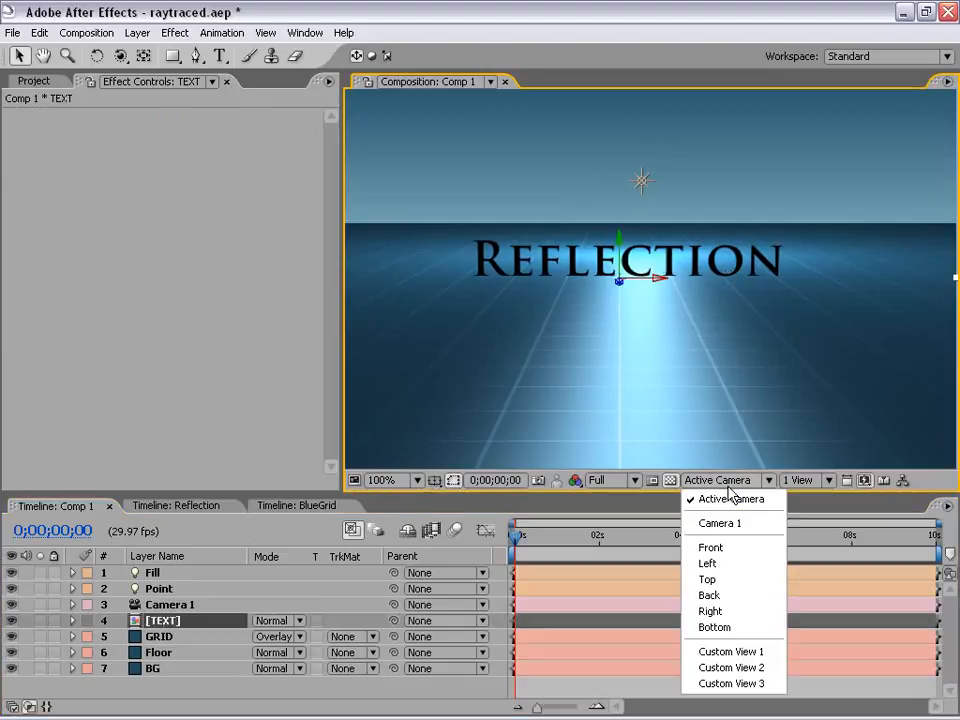
click(727, 549)
key(period)
key(period)
key(period)
key(period)
key(period)
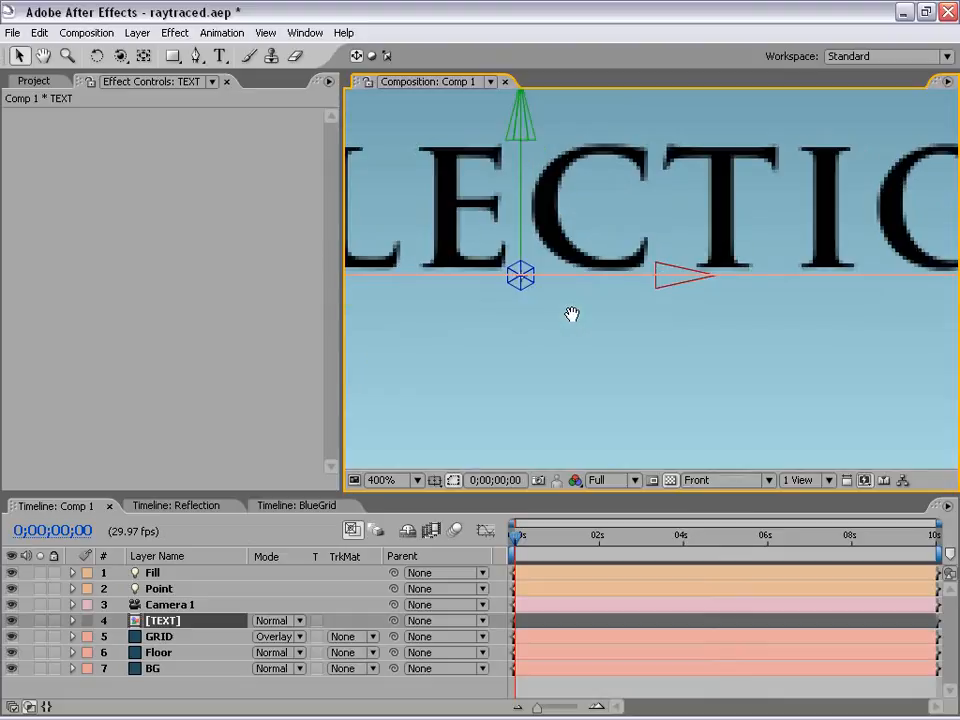
drag(566, 274, 874, 303)
drag(624, 306, 653, 302)
key(comma)
key(period)
key(Down)
key(Down)
key(Down)
key(Down)
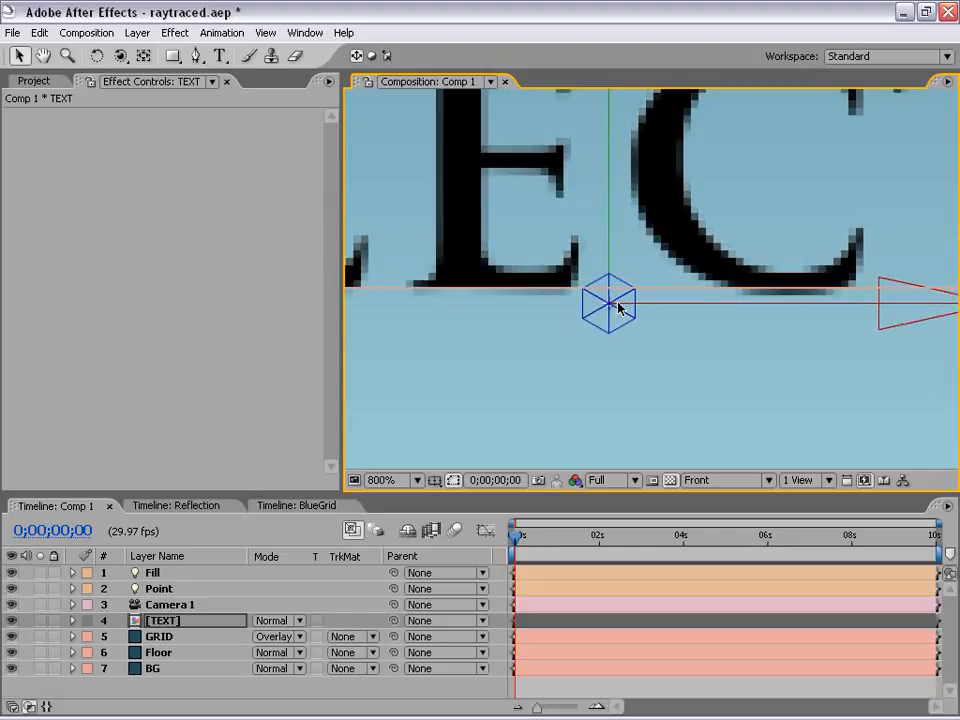
Step: Inspect the base of the text along the floor line, and return to the Active Camera view
drag(456, 324, 909, 294)
key(comma)
key(comma)
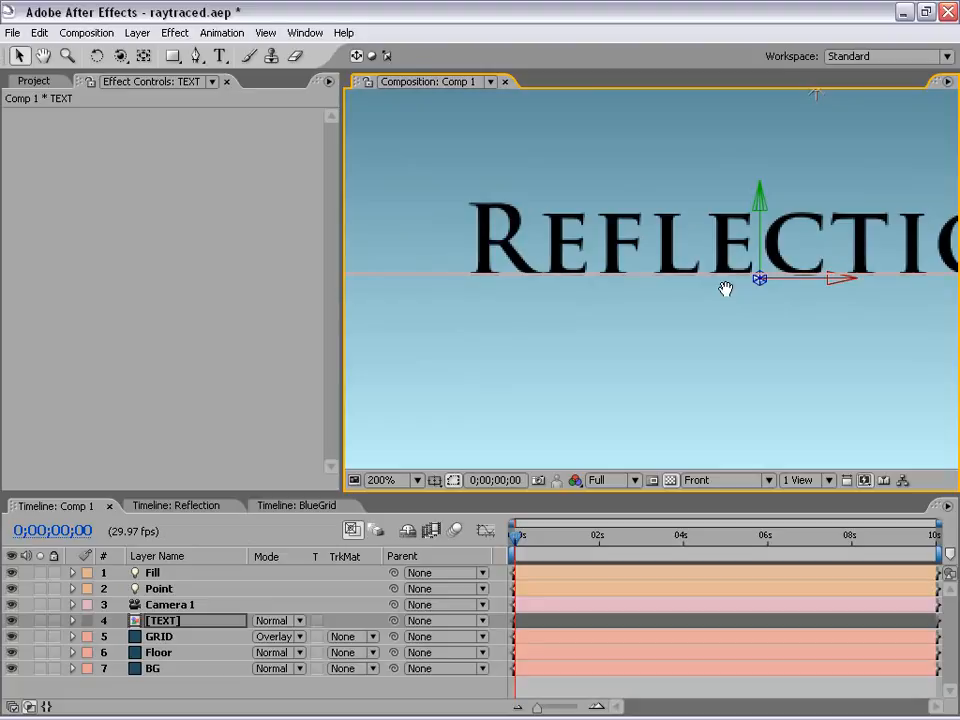
drag(814, 300, 647, 296)
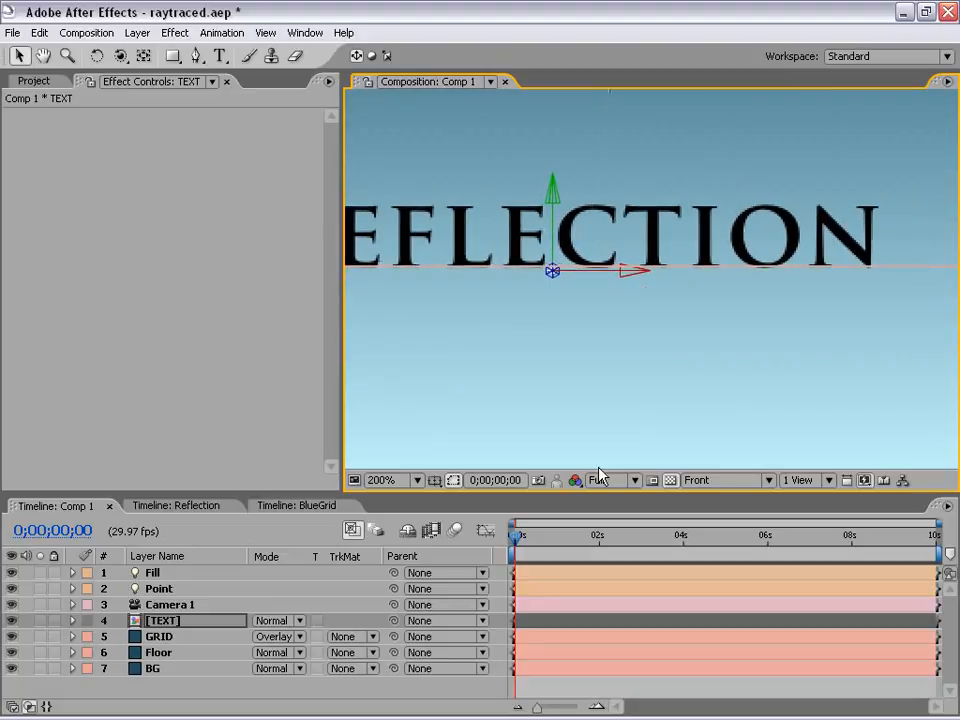
click(709, 481)
click(731, 500)
drag(535, 310, 669, 309)
scroll(668, 309, down, 1)
drag(750, 317, 671, 280)
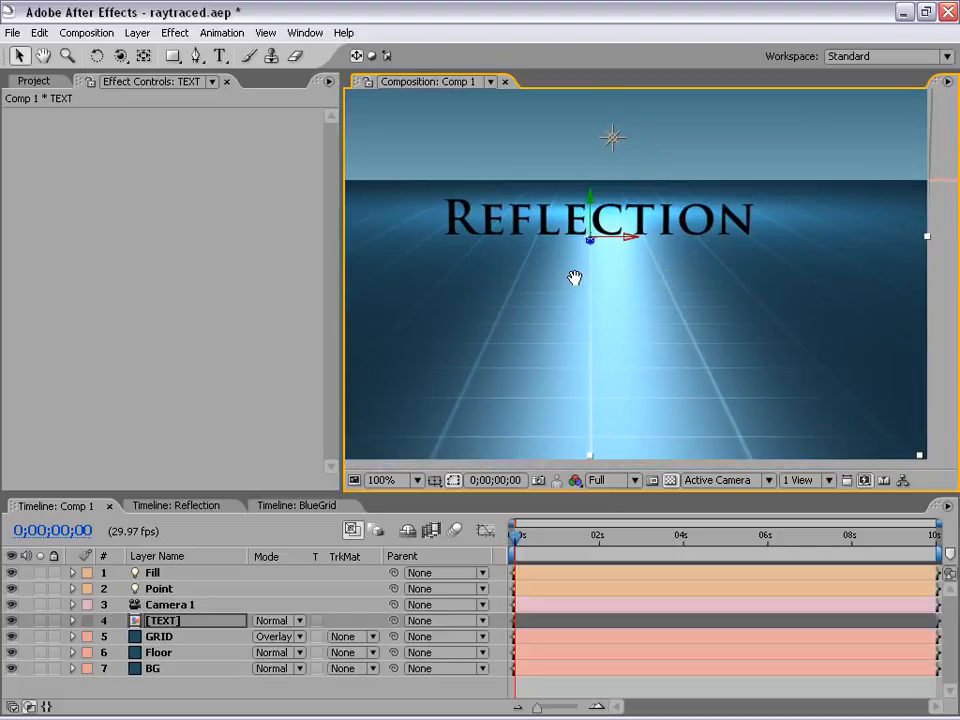
drag(572, 260, 598, 279)
Step: Try lowering the TEXT layer through the Floor layer to check where they intersect, and undo the move
click(165, 621)
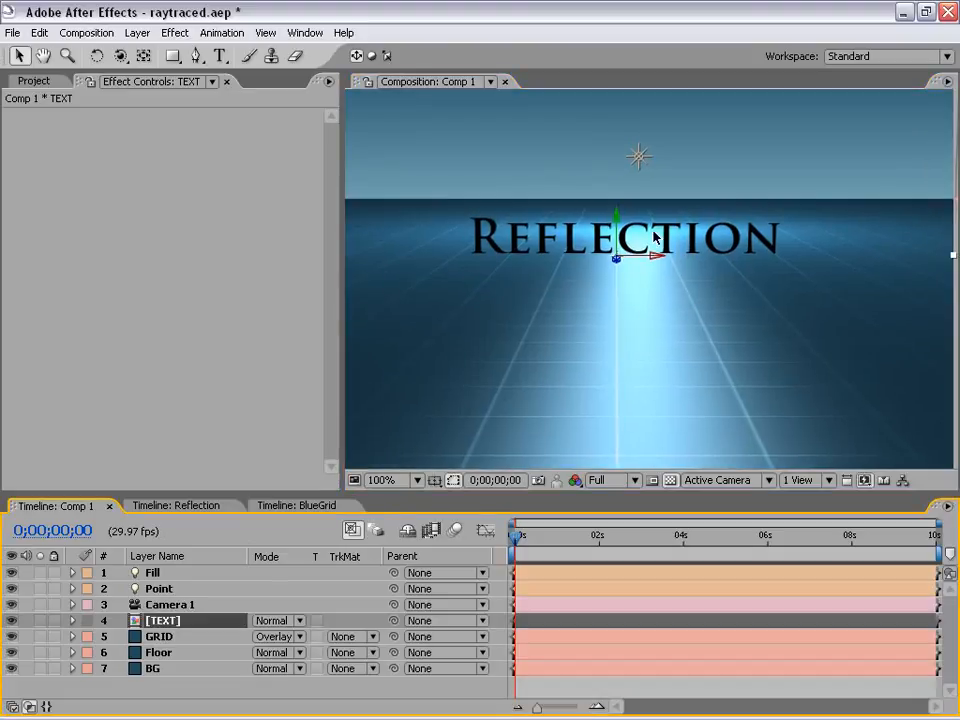
drag(617, 240, 620, 254)
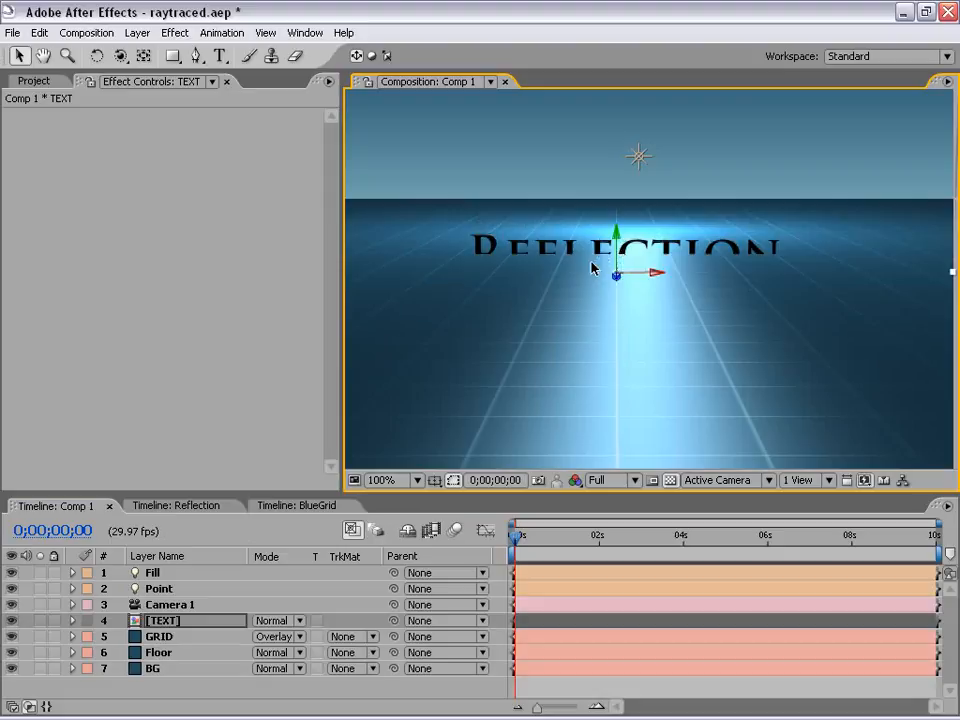
click(160, 653)
scroll(690, 289, up, 1)
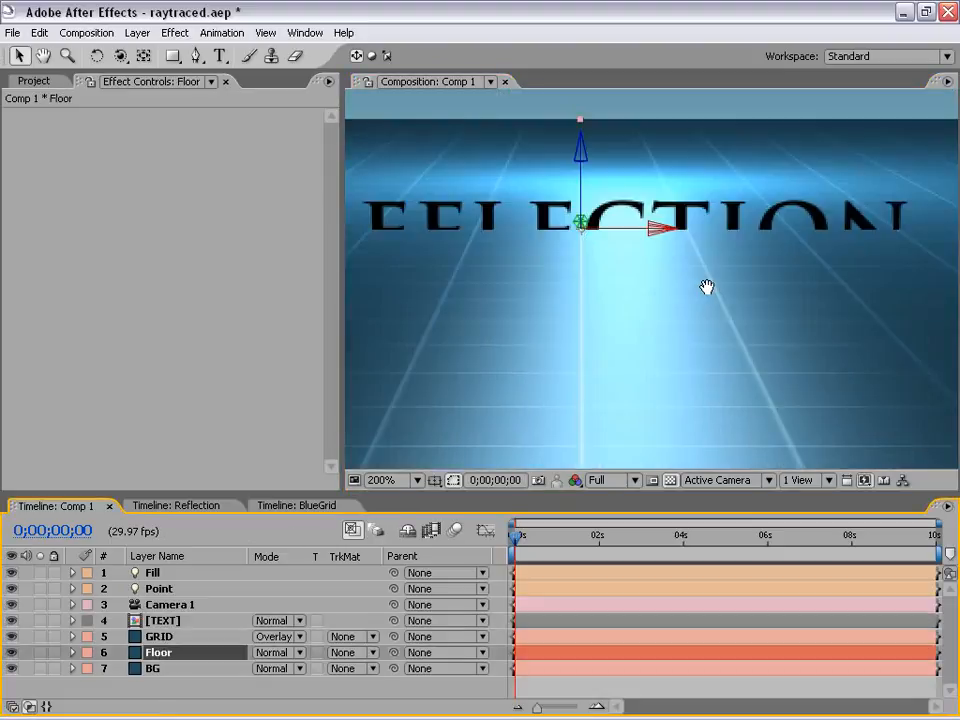
scroll(637, 241, down, 1)
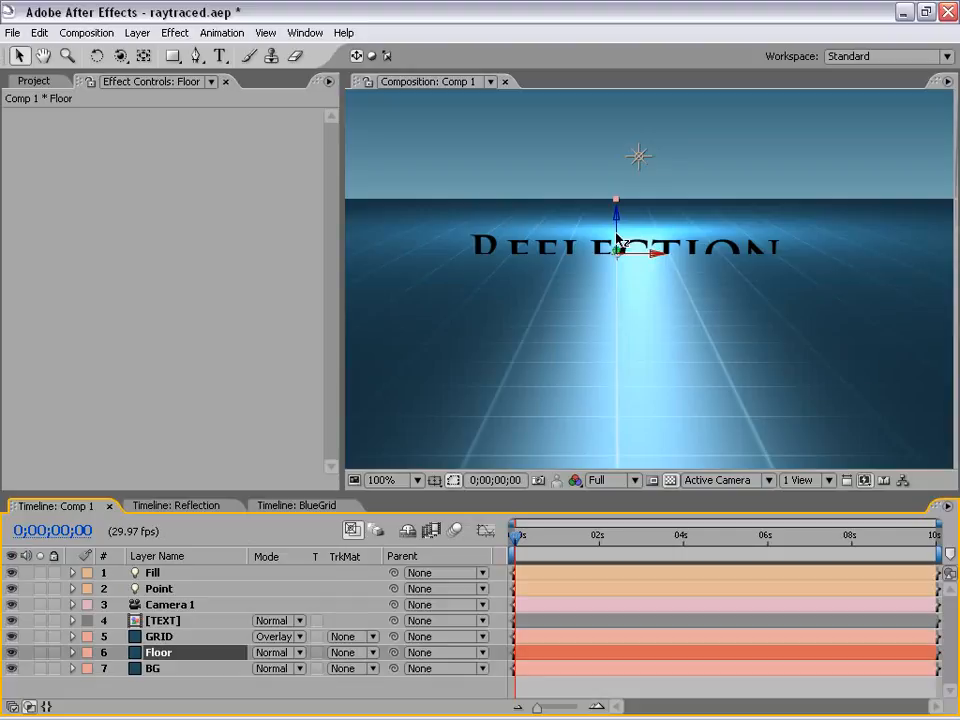
click(617, 240)
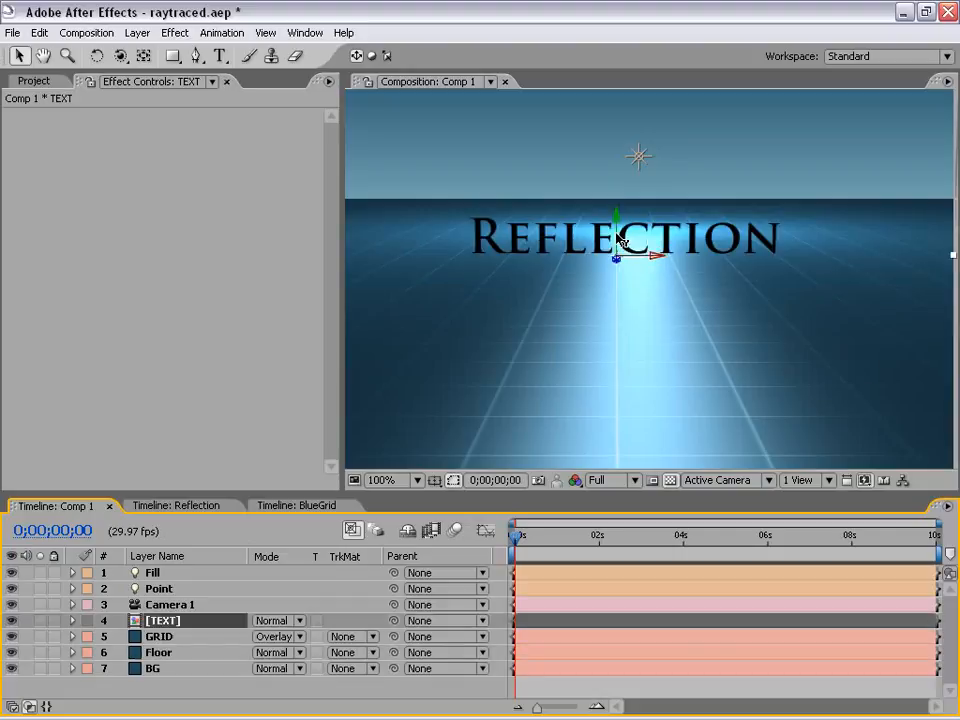
click(559, 688)
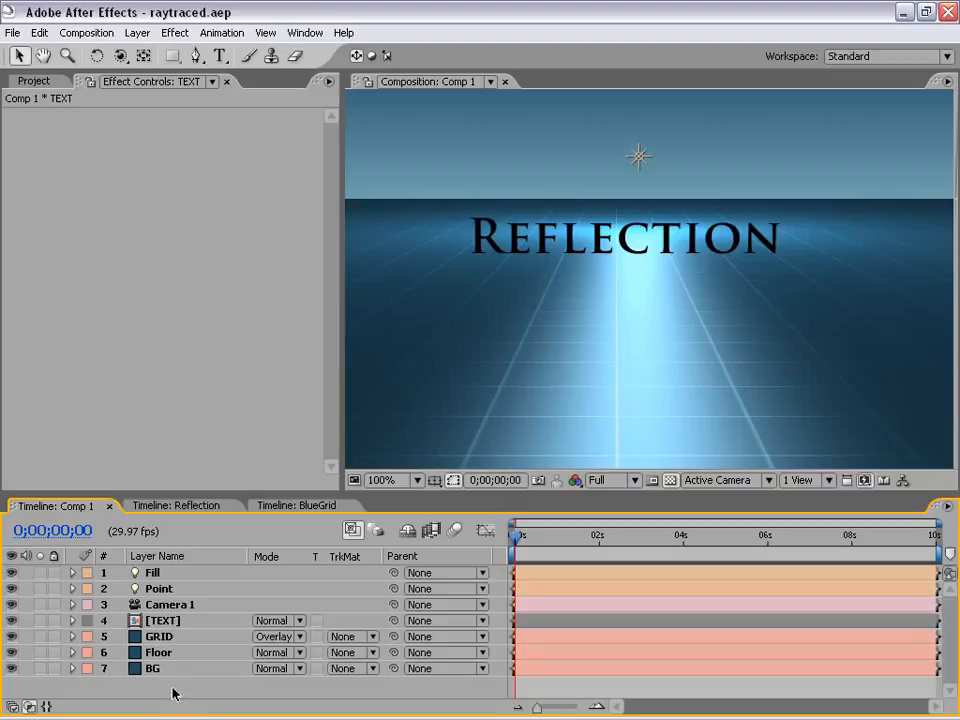
Step: Open the TEXT precomposition and turn off its transparency grid
click(163, 622)
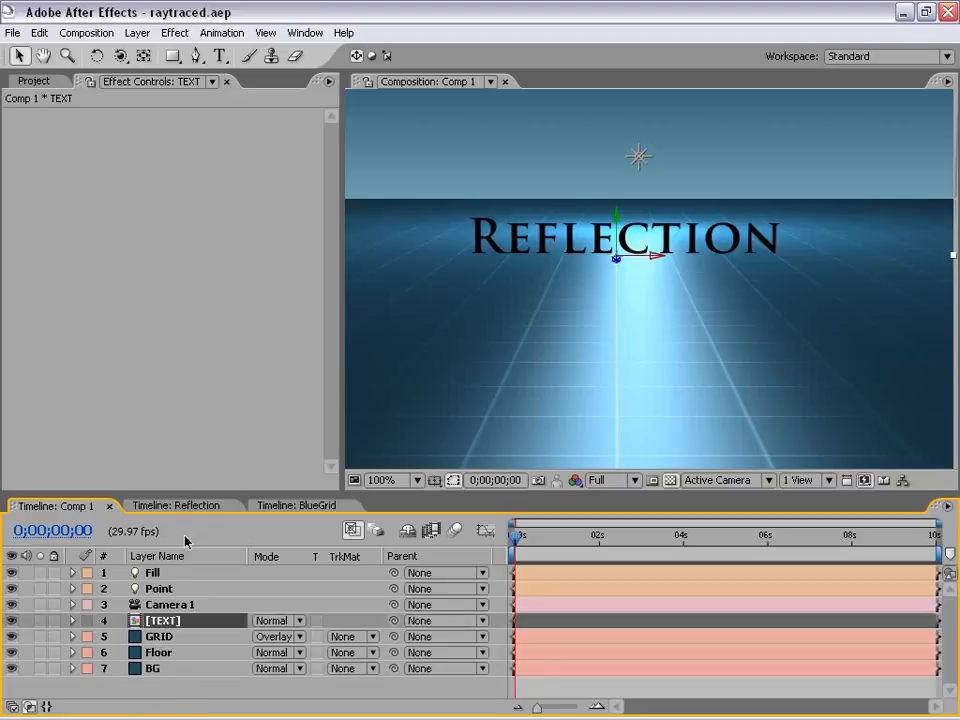
double_click(163, 622)
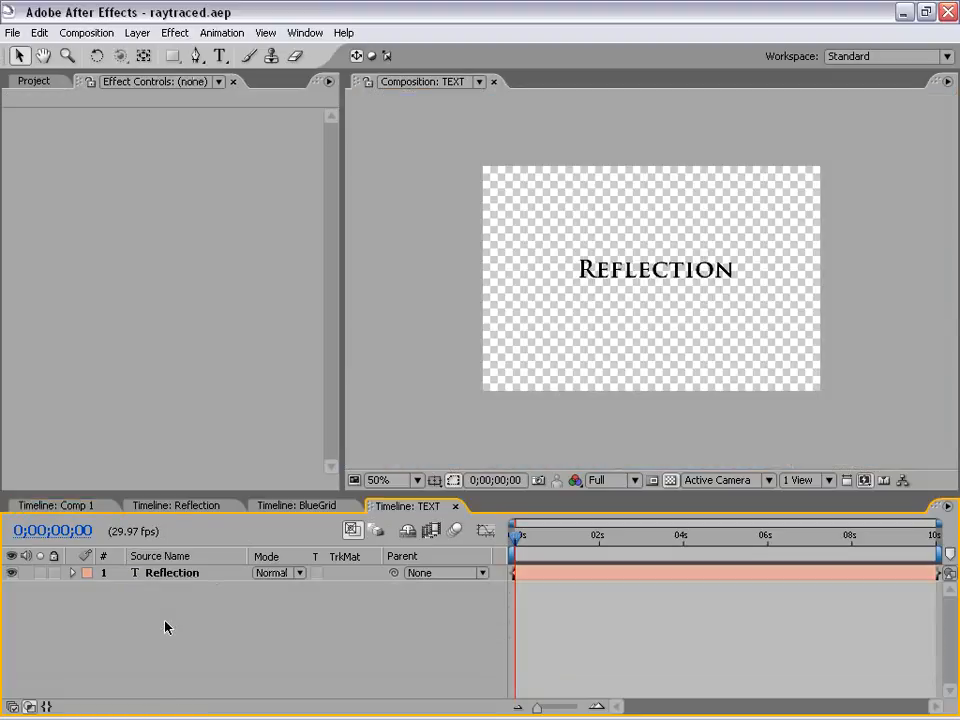
scroll(625, 268, up, 1)
drag(737, 317, 716, 307)
scroll(645, 321, down, 1)
drag(566, 308, 571, 318)
scroll(666, 343, up, 1)
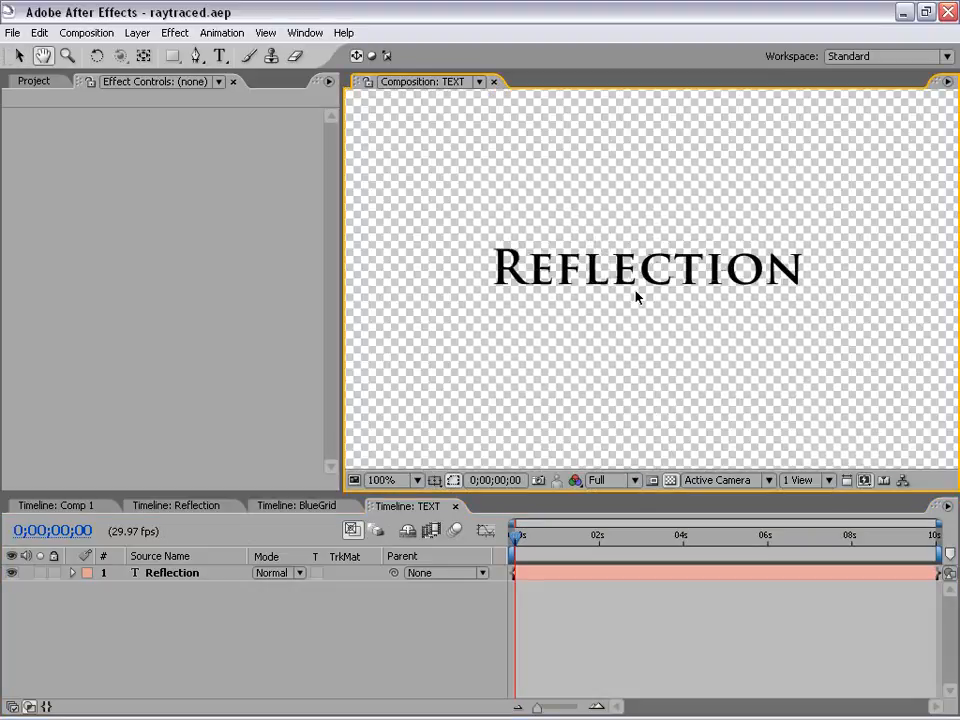
click(670, 480)
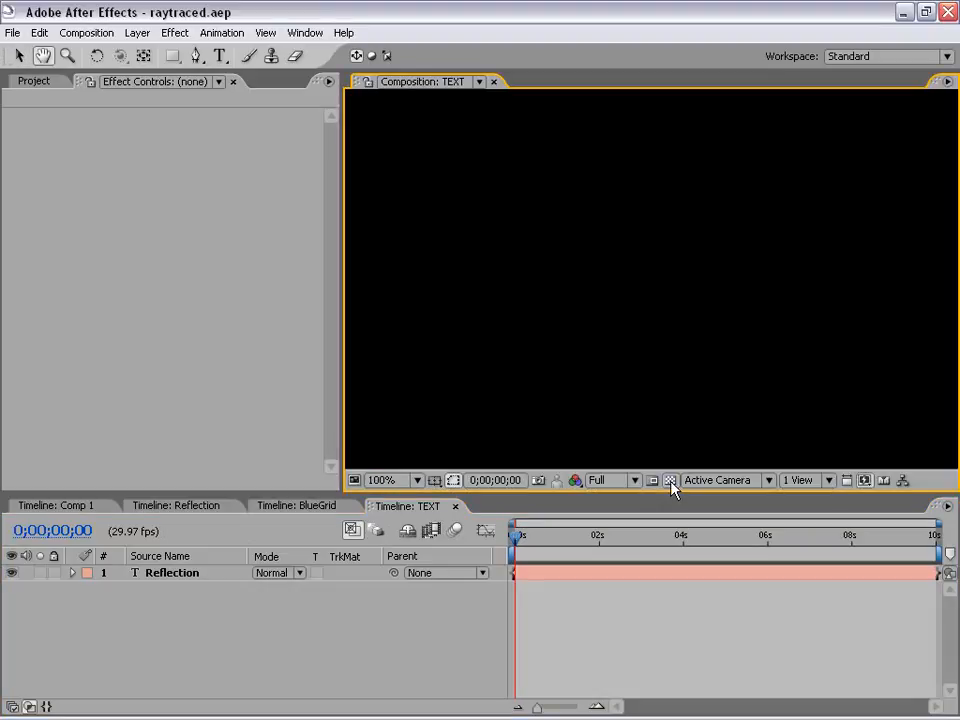
Step: Change the TEXT composition's background color to medium gray
click(87, 32)
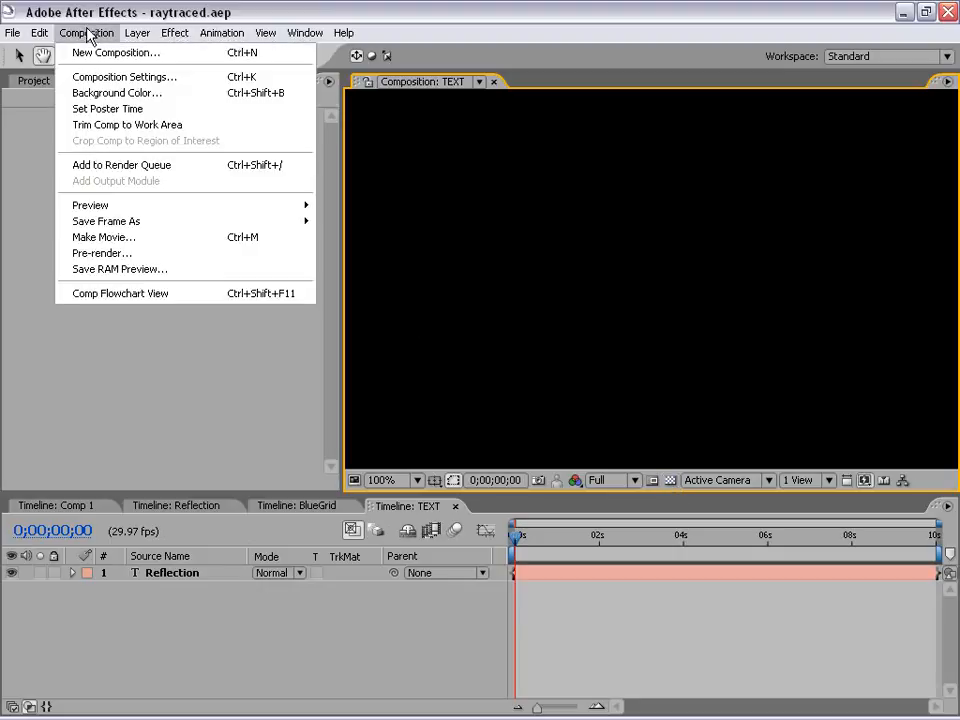
click(100, 93)
click(769, 331)
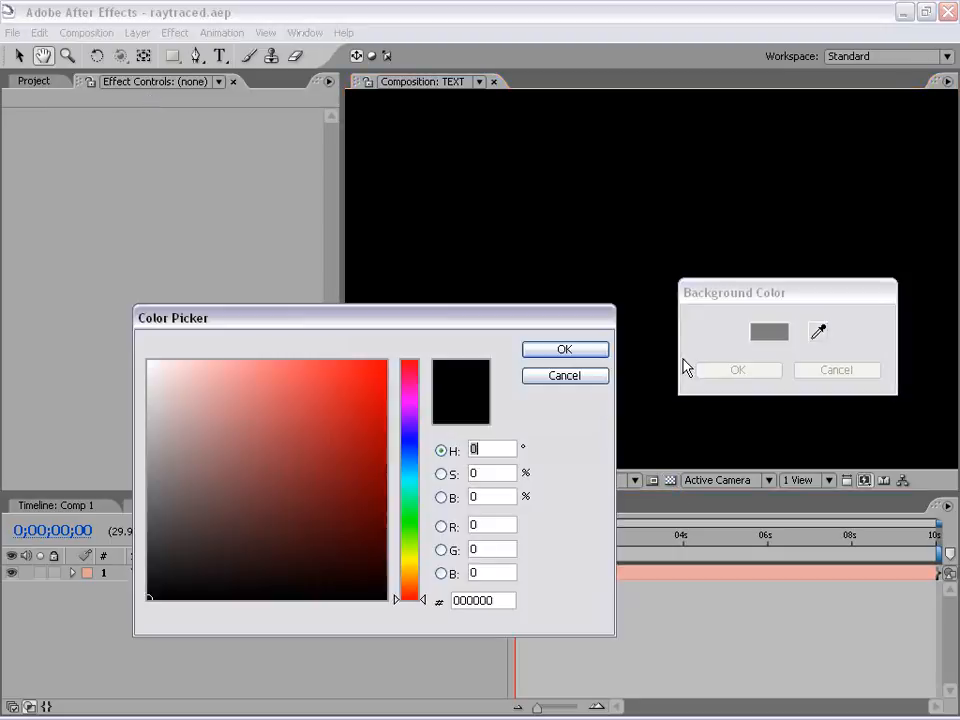
click(566, 349)
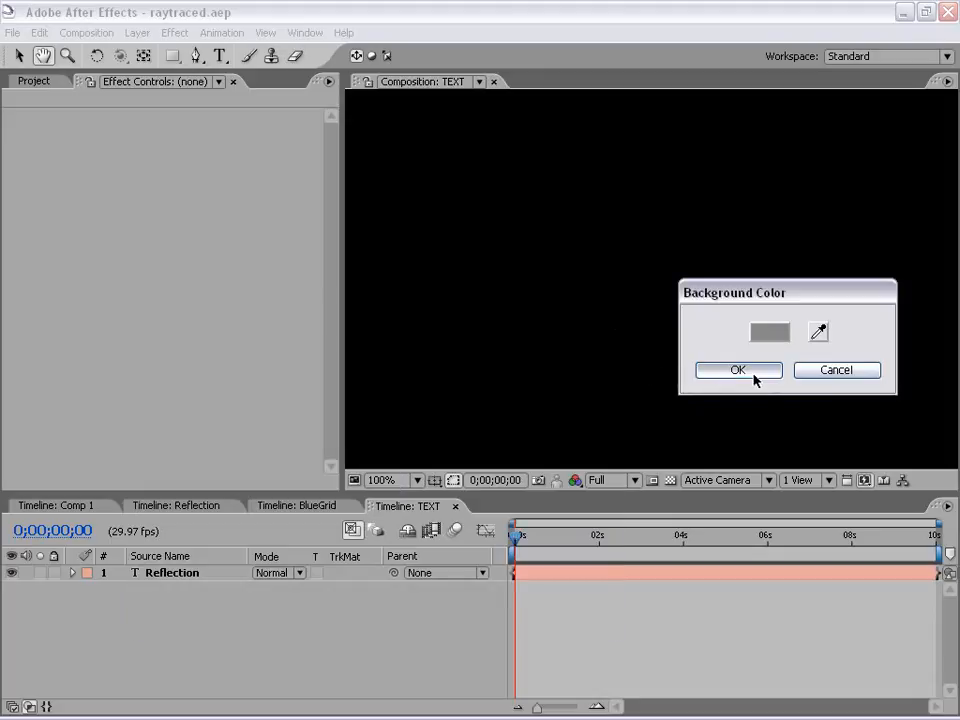
click(702, 372)
scroll(704, 275, down, 1)
drag(664, 301, 698, 313)
scroll(686, 312, up, 1)
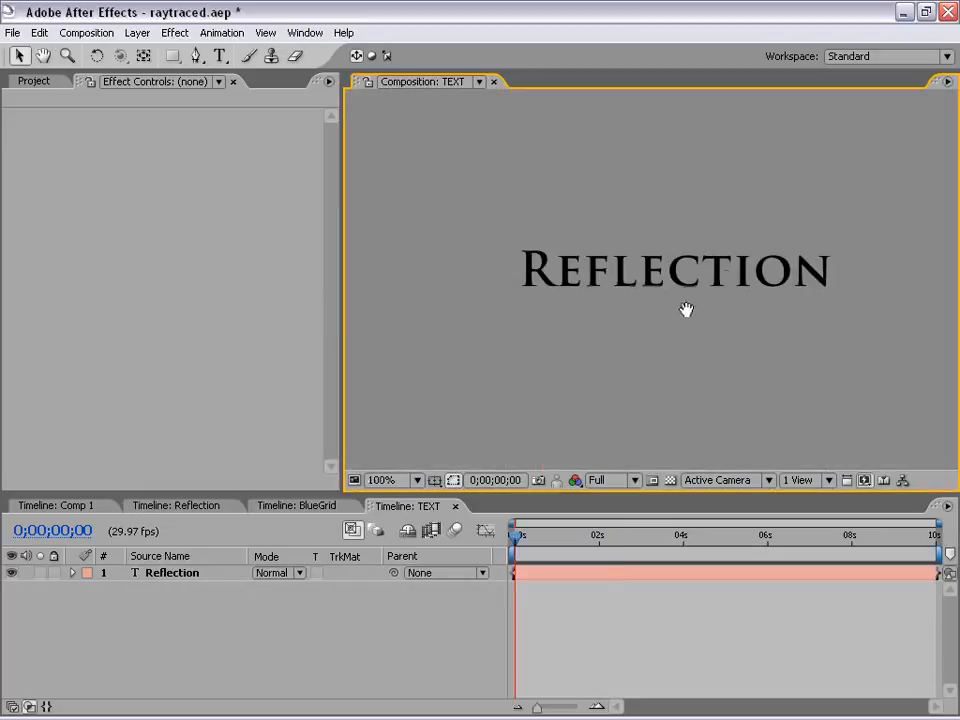
Step: Duplicate the Reflection text layer and place the copy below the original in the layer stack
click(539, 576)
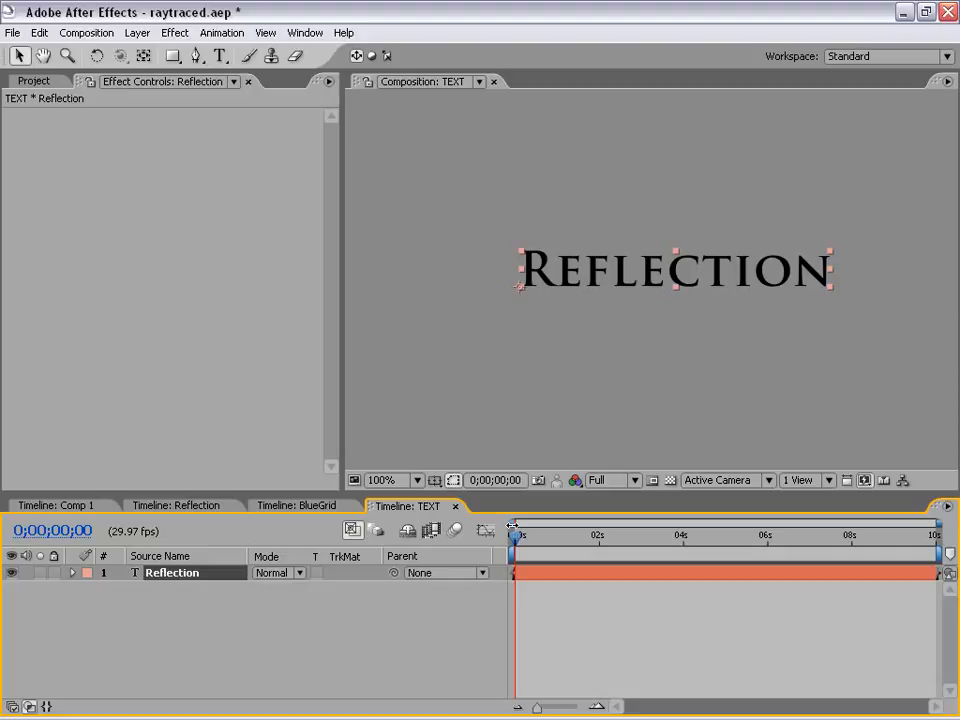
click(595, 610)
click(529, 572)
click(39, 33)
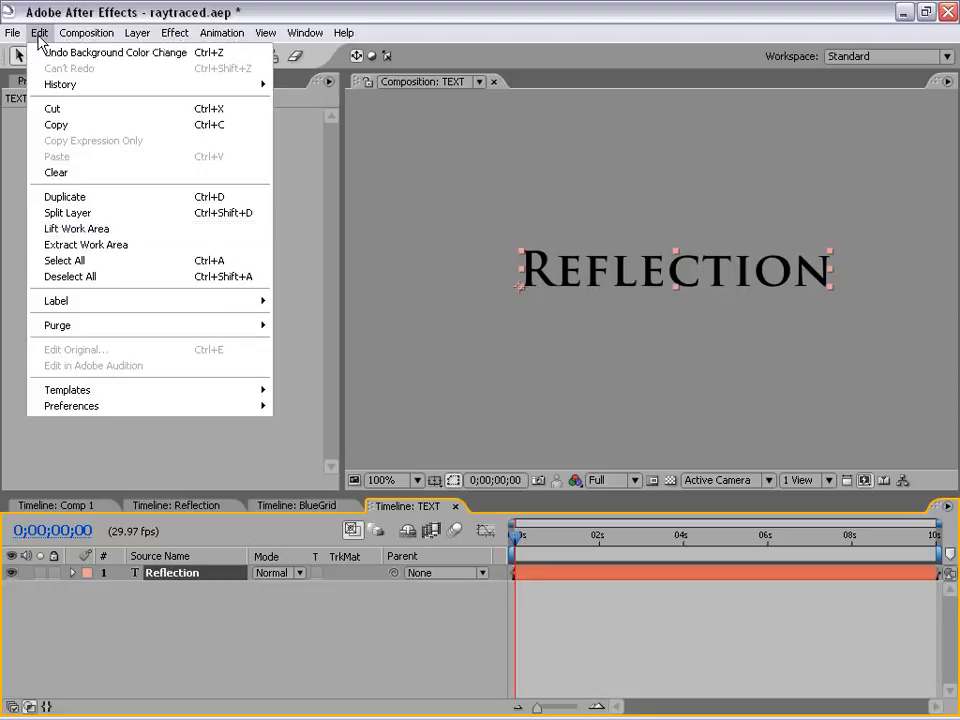
click(64, 196)
click(184, 611)
drag(175, 573, 167, 597)
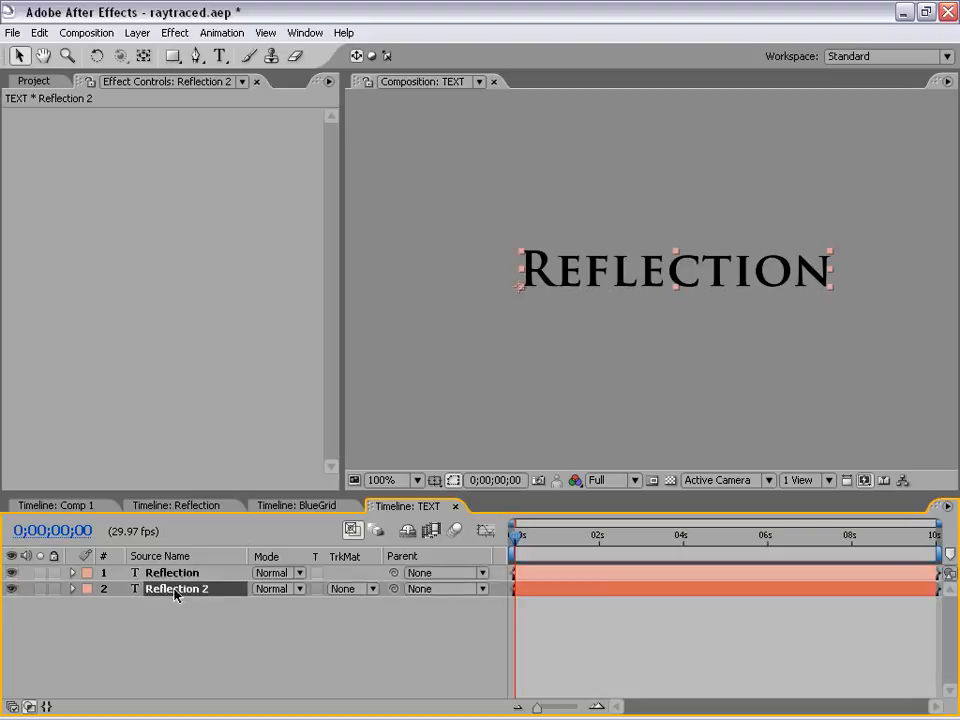
Step: Flip the Reflection 2 layer vertically by setting its Scale to 100, -100%
key(s)
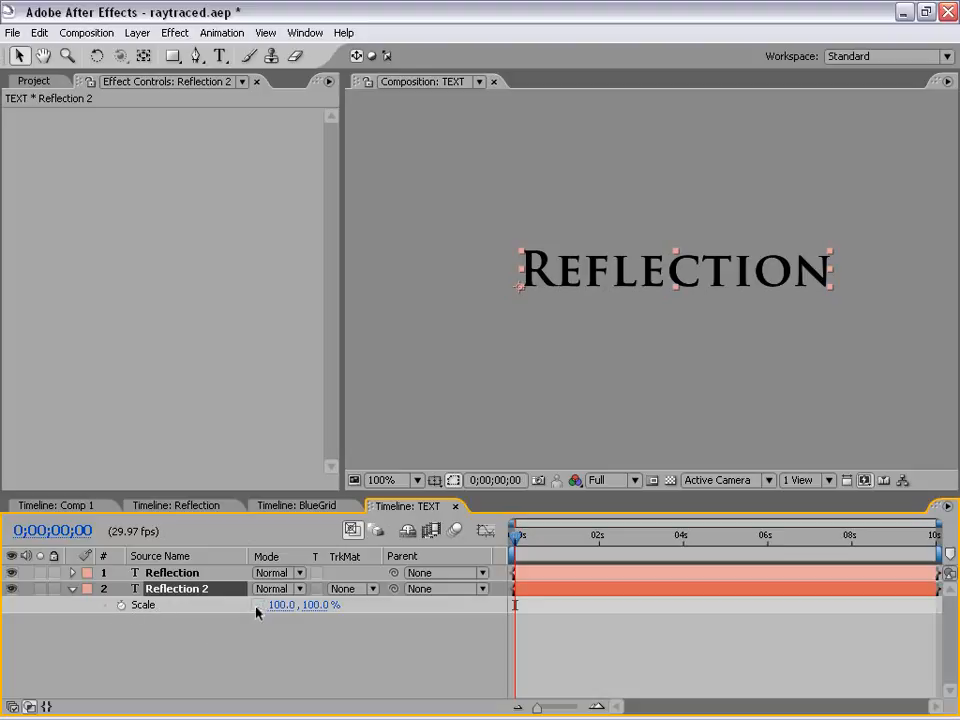
click(314, 606)
text(10)
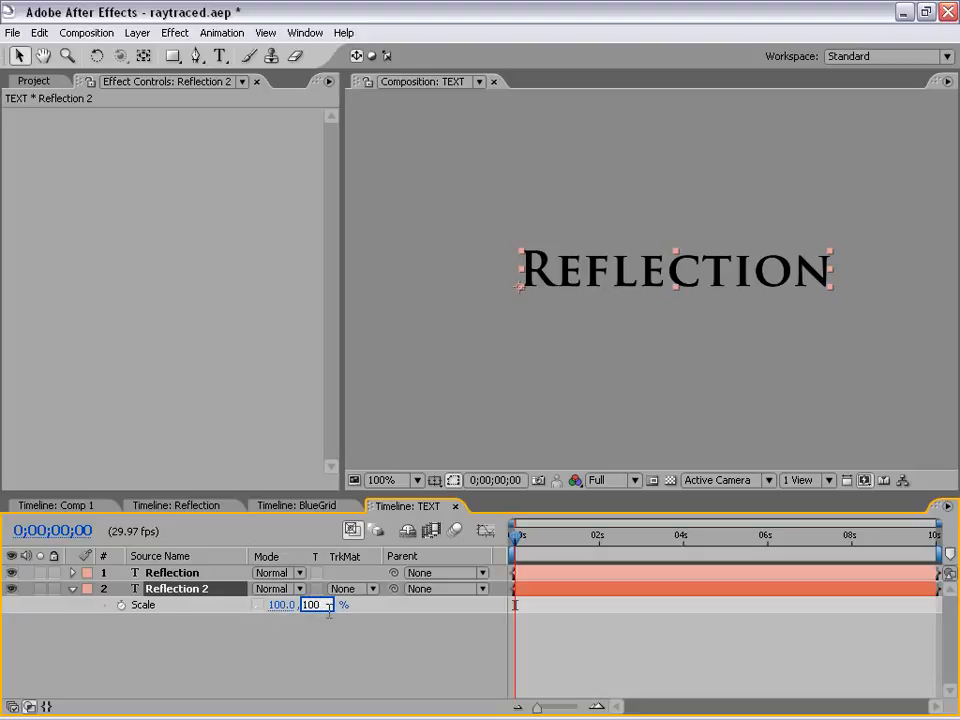
text(-100)
key(Return)
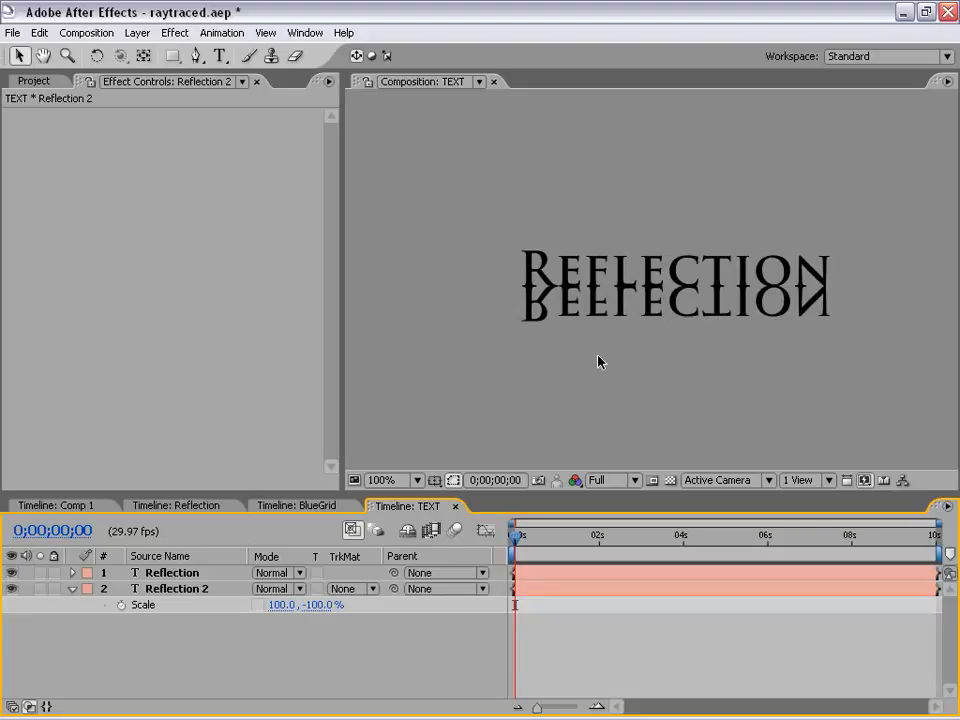
scroll(598, 362, down, 1)
key(space)
drag(699, 343, 656, 331)
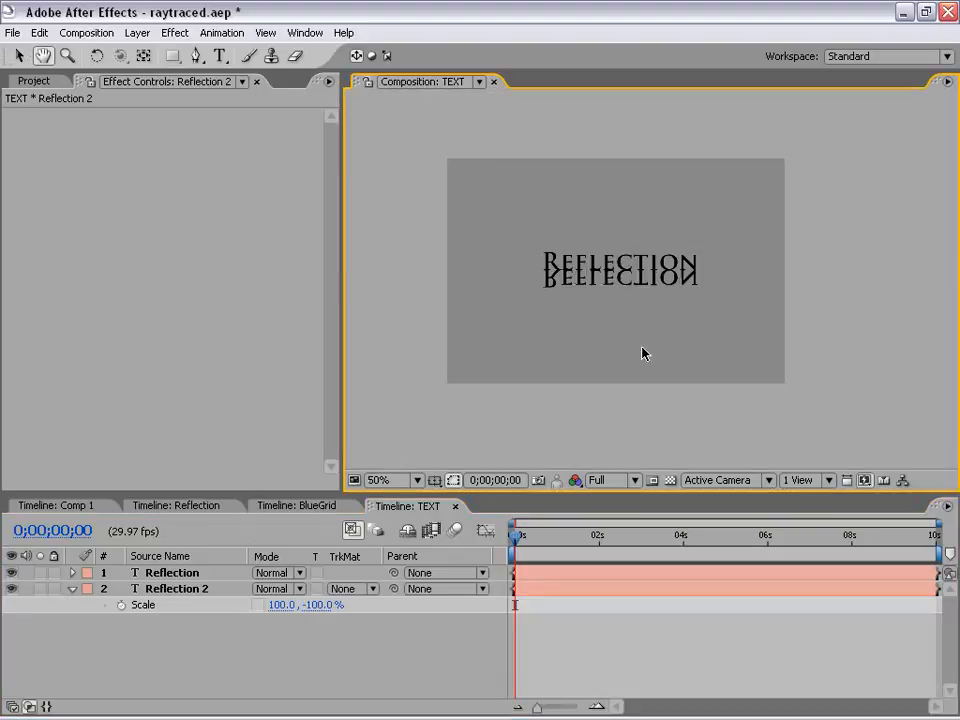
scroll(559, 313, up, 1)
Step: Apply the Linear Wipe effect to the Reflection 2 layer and set its Wipe Angle to 0°
click(182, 589)
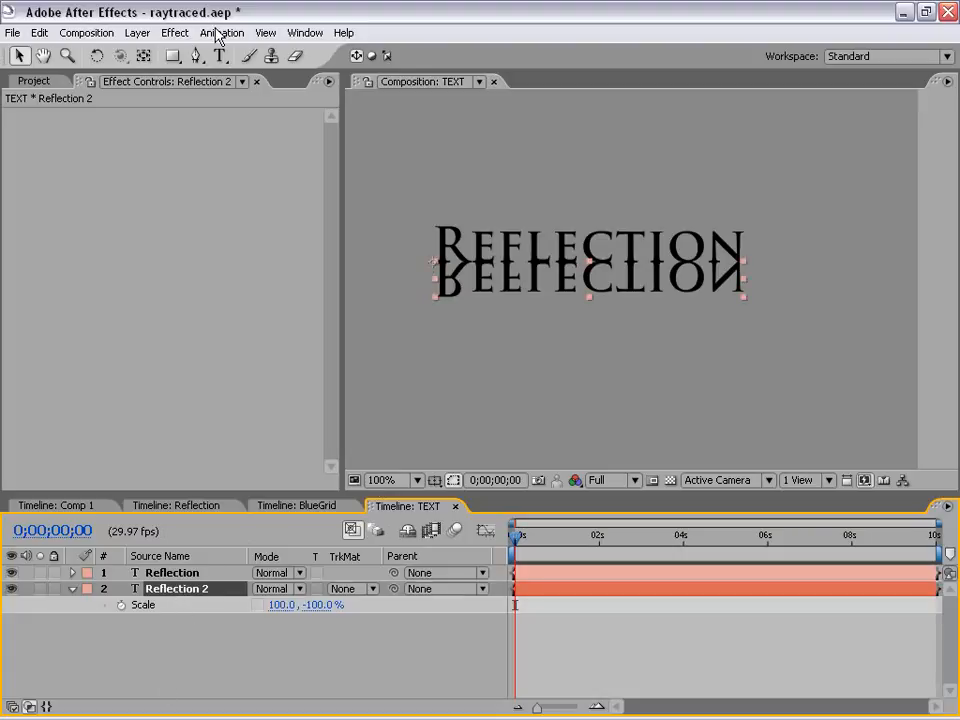
click(176, 32)
mouse_move(222, 430)
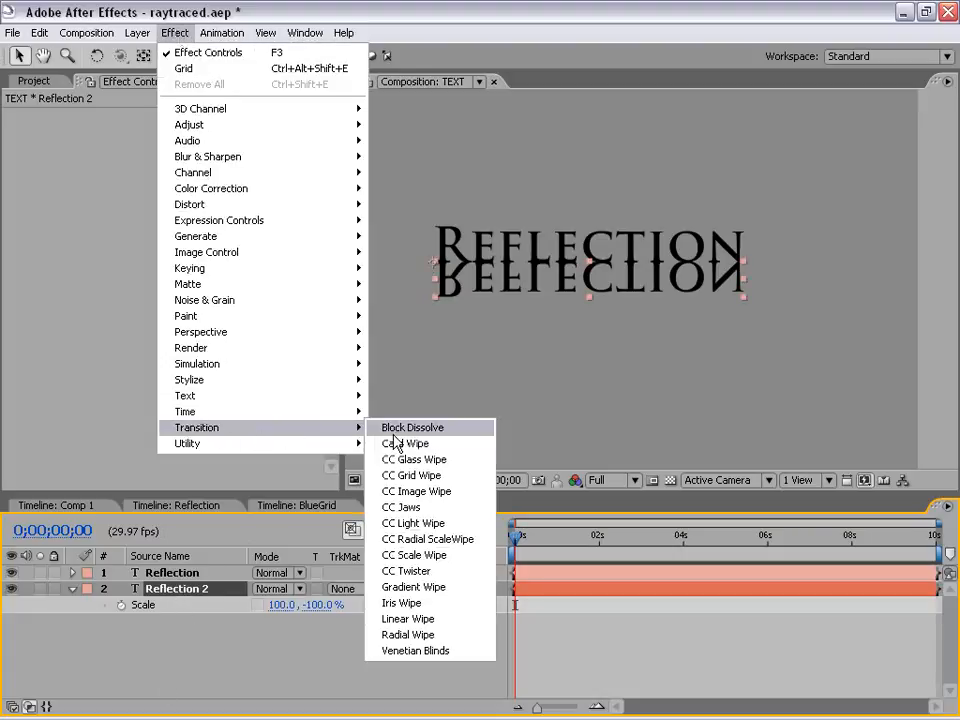
click(466, 620)
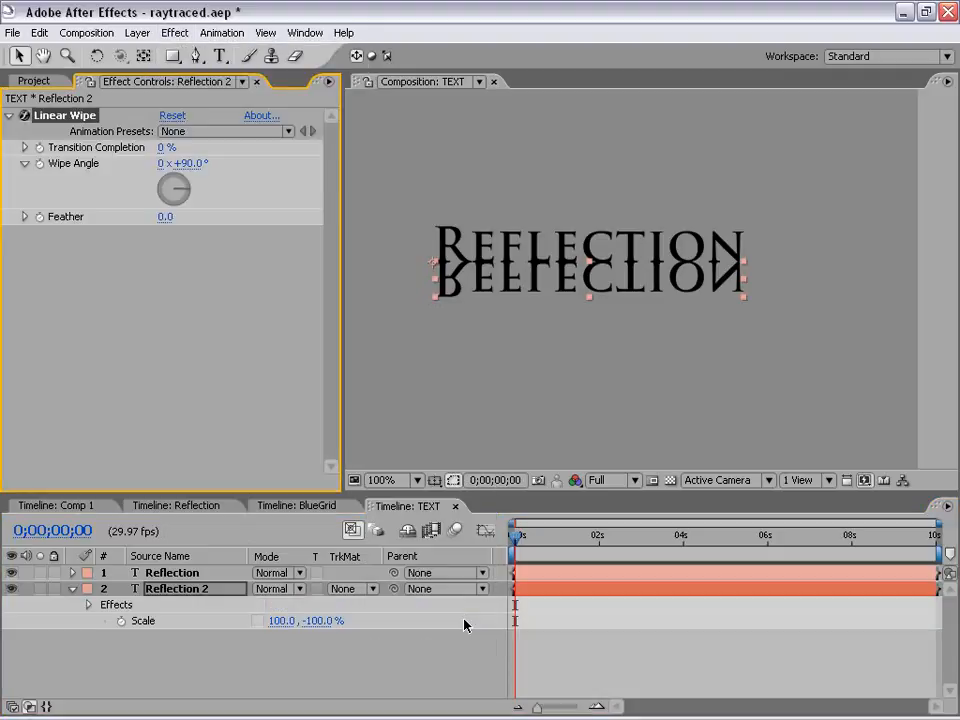
click(170, 163)
text(0)
key(Return)
Step: Set the Linear Wipe's Transition Completion to 47% and its Feather to 23 to fade the mirrored text
drag(172, 147, 201, 144)
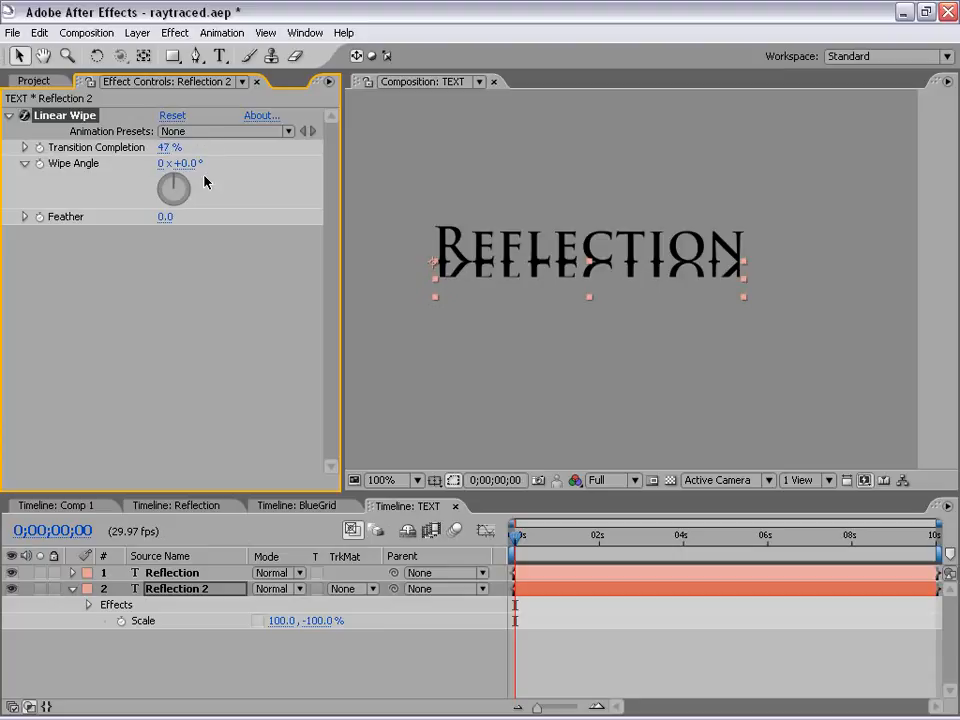
mouse_move(165, 216)
mouse_down()
mouse_move(191, 207)
mouse_move(182, 207)
mouse_up()
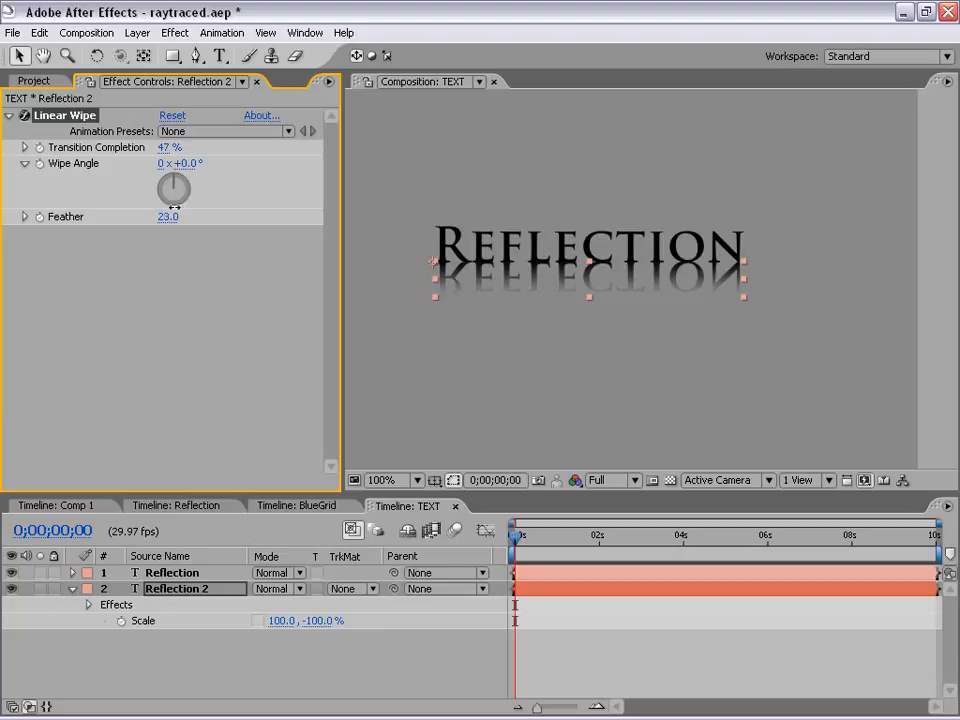
click(171, 677)
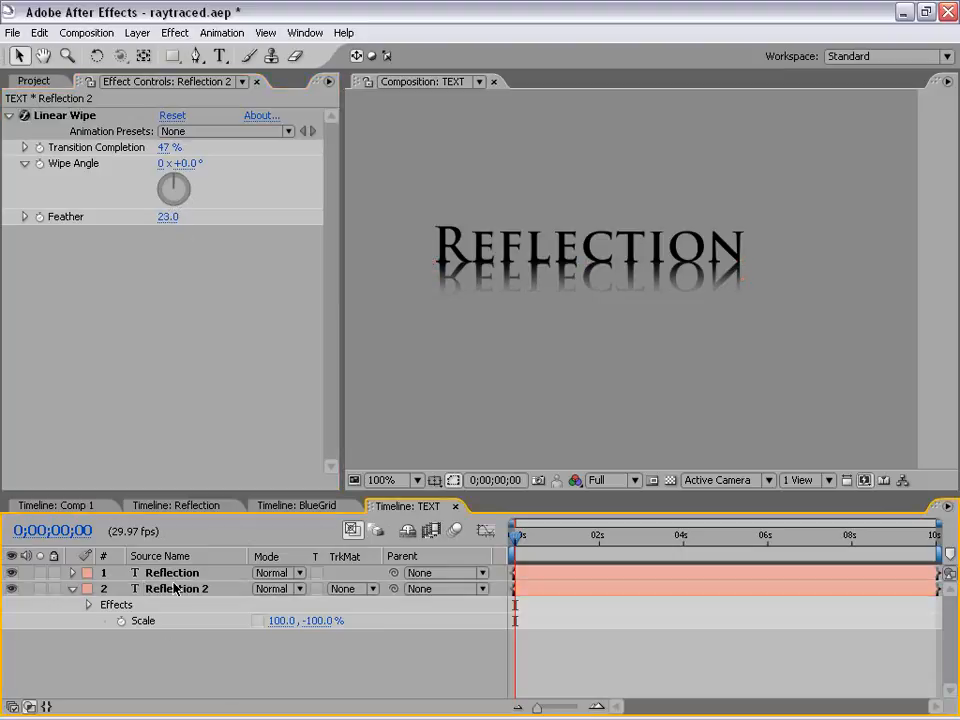
Step: Lower the Reflection 2 layer's Opacity to 50%
click(173, 592)
key(t)
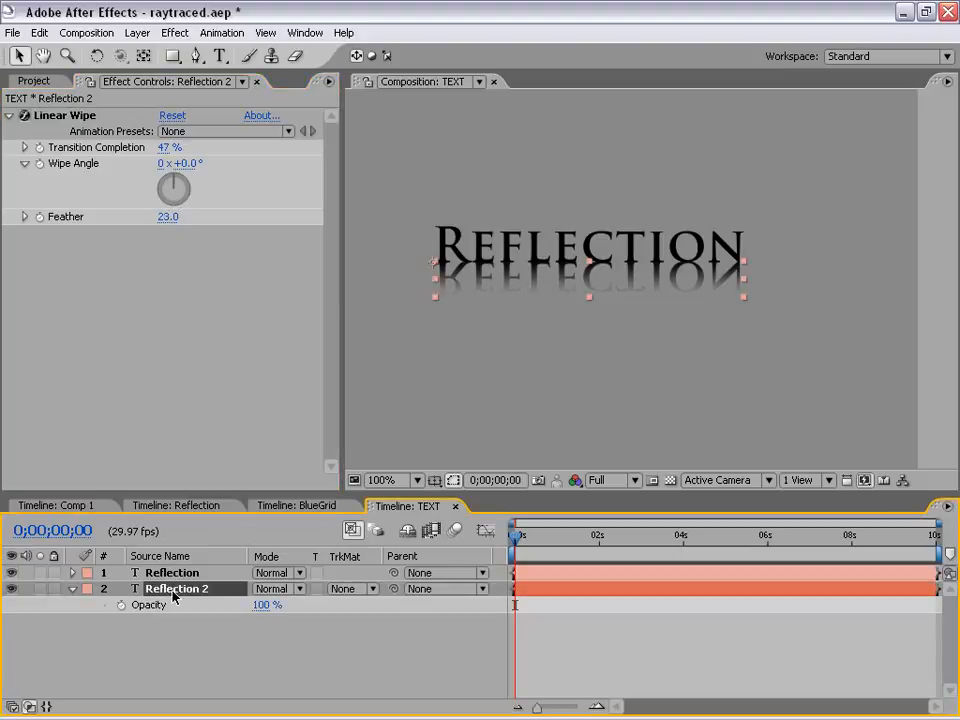
click(265, 606)
text(50)
key(Return)
click(614, 664)
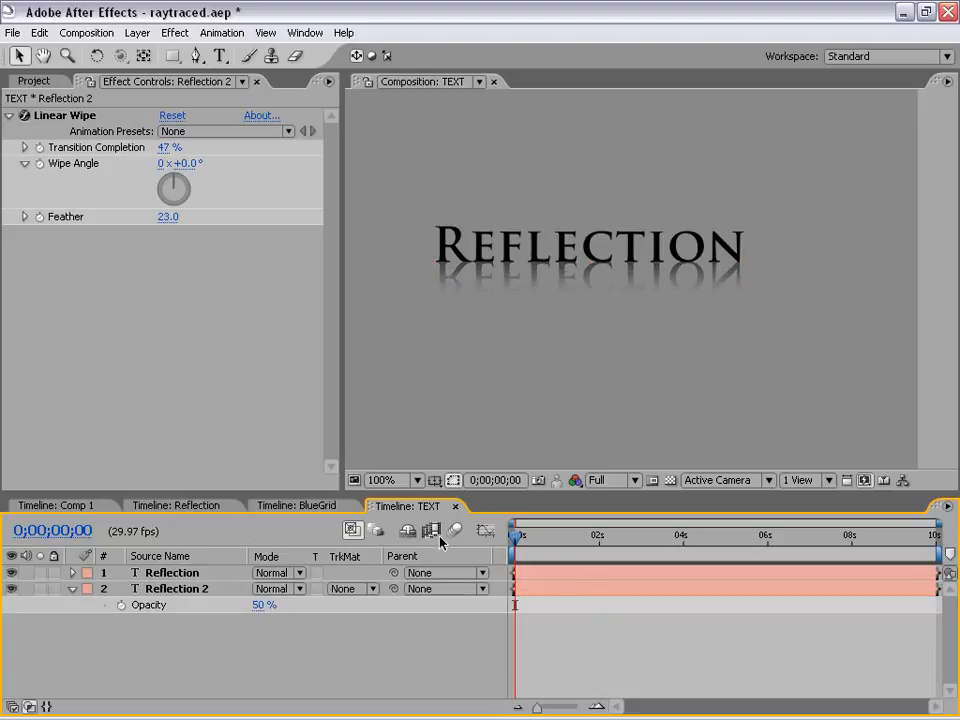
Step: Return to Comp 1 and examine whether the mirrored text shows beneath the letters on the floor
click(52, 506)
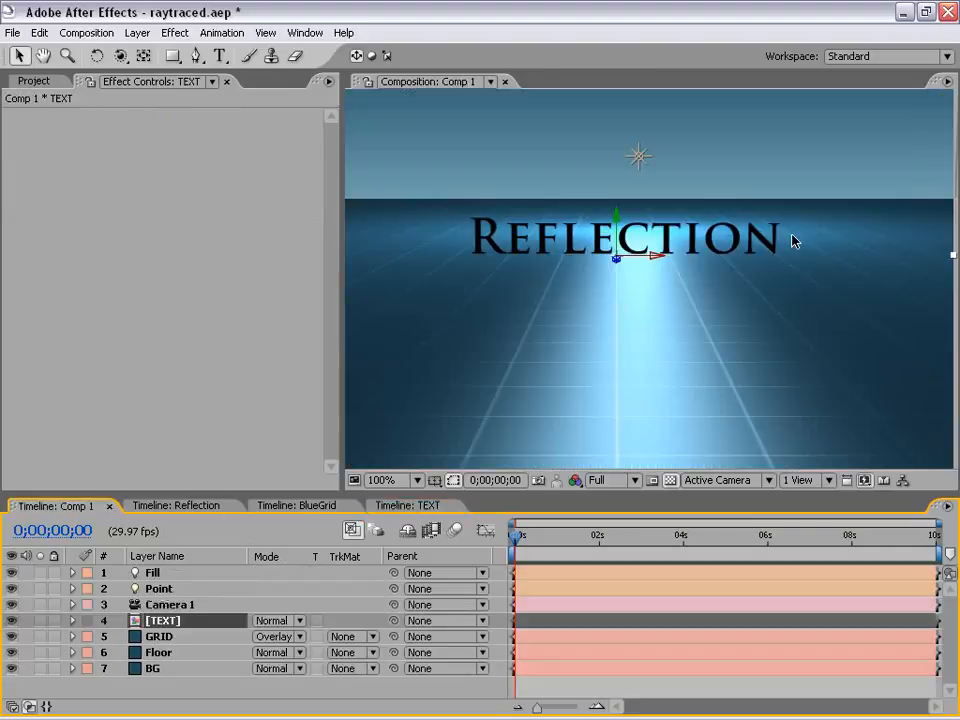
scroll(724, 343, down, 1)
scroll(723, 340, up, 1)
key(space)
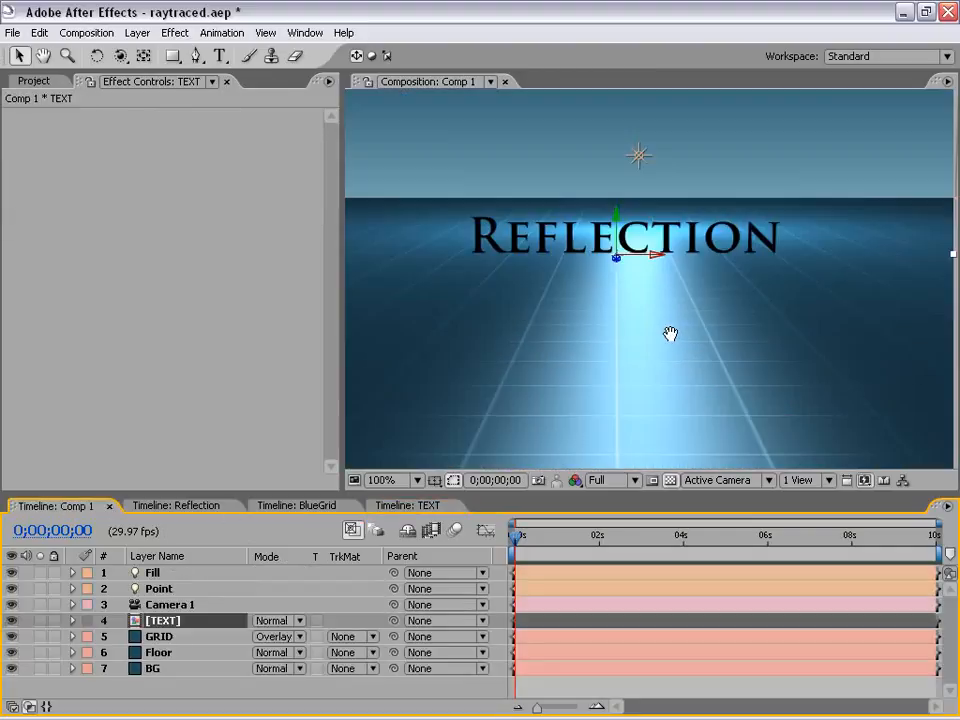
drag(620, 292, 718, 328)
scroll(717, 327, down, 1)
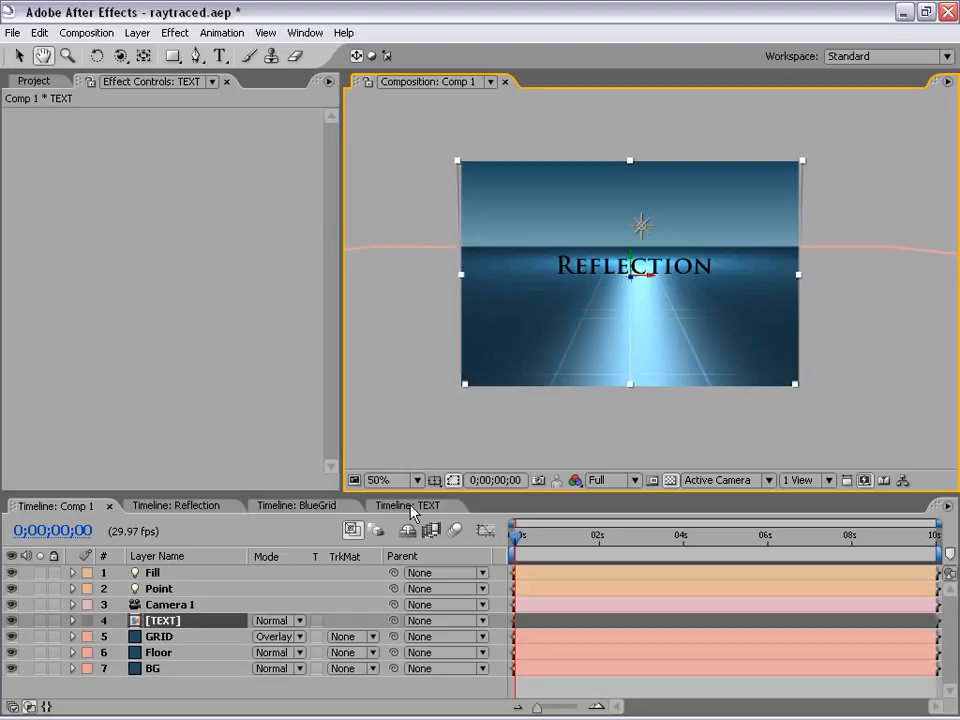
click(414, 506)
click(78, 505)
scroll(677, 253, up, 1)
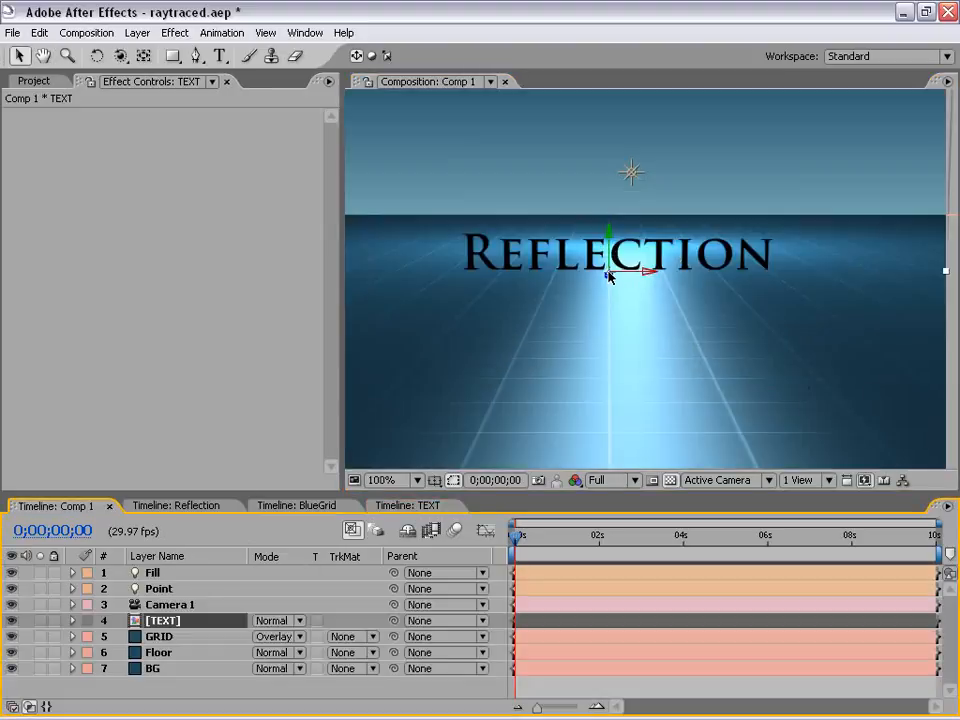
Step: Try raising the TEXT layer slightly above the floor in Comp 1, and undo the move
mouse_move(611, 247)
mouse_down()
mouse_move(611, 222)
mouse_move(611, 238)
mouse_up()
key(space)
drag(608, 283, 661, 291)
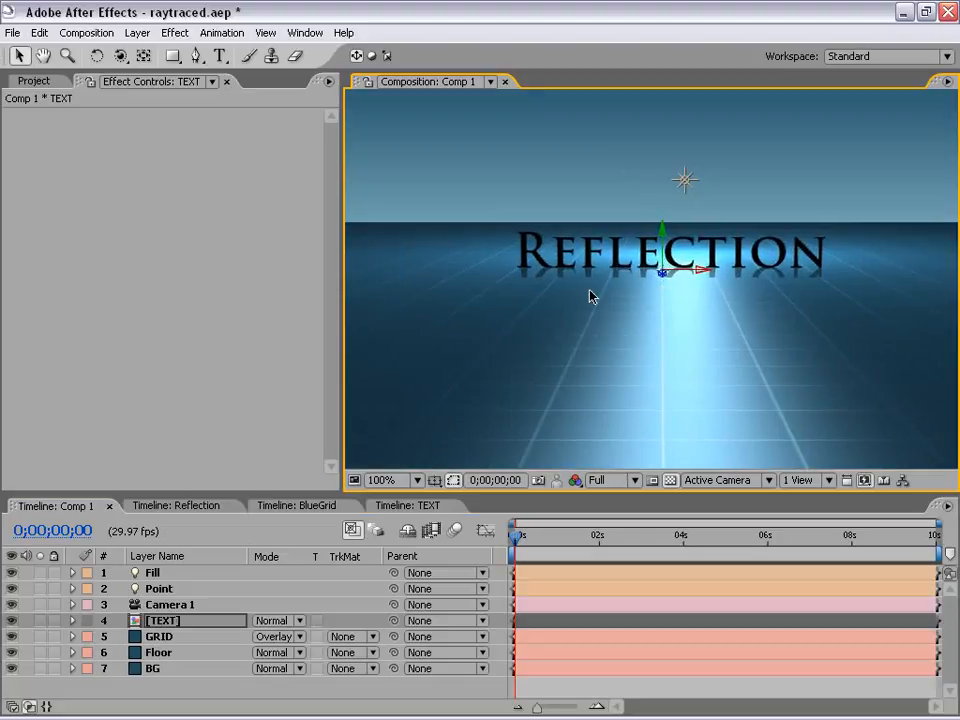
key(ctrl+z)
key(space)
scroll(647, 296, down, 1)
drag(647, 296, 596, 321)
click(838, 187)
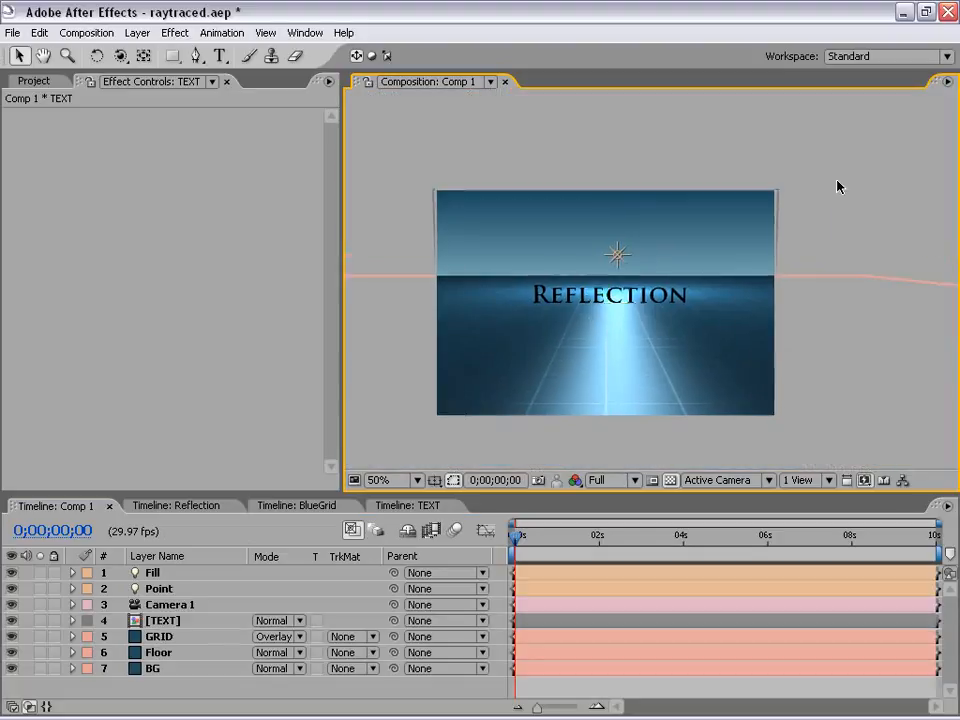
Step: Add an adjustment layer to Comp 1
click(779, 205)
scroll(766, 227, up, 1)
key(space)
drag(687, 267, 842, 120)
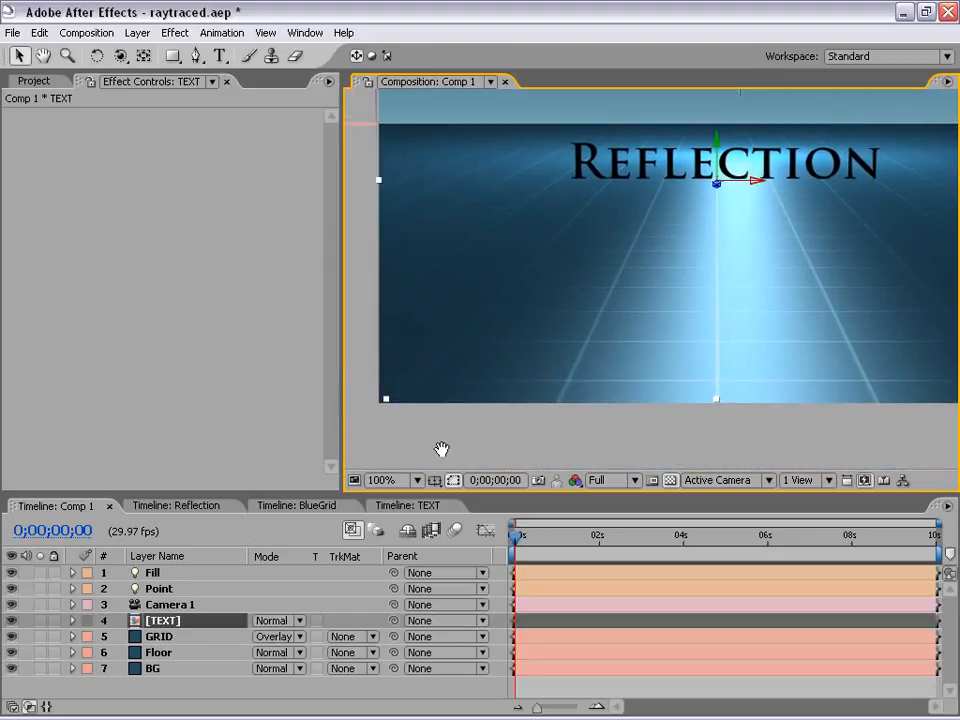
scroll(750, 214, down, 2)
click(501, 135)
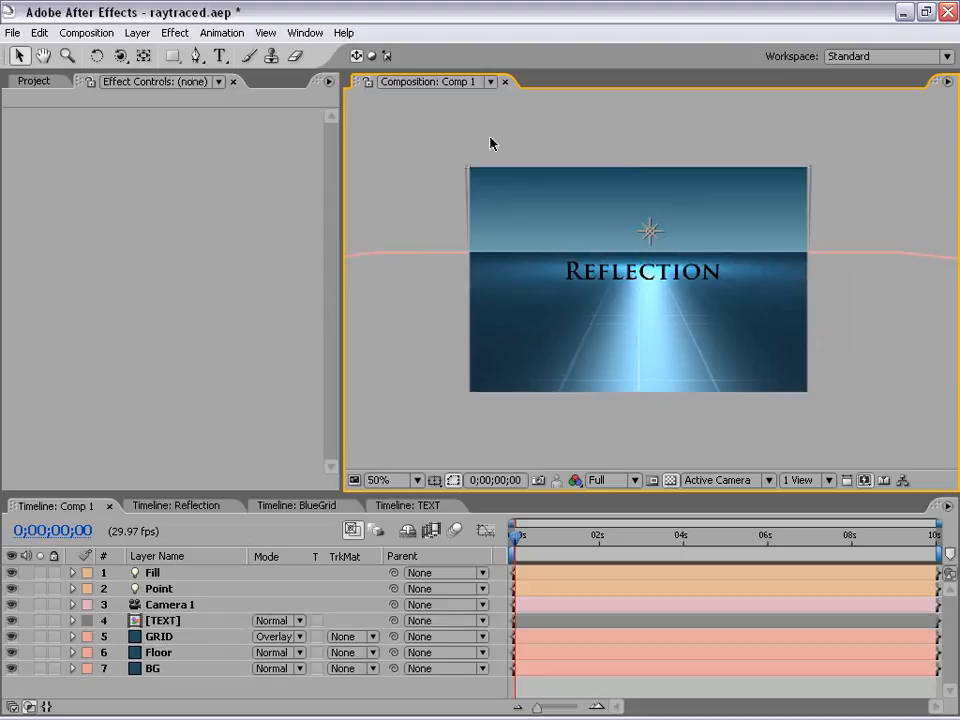
click(137, 32)
mouse_move(130, 52)
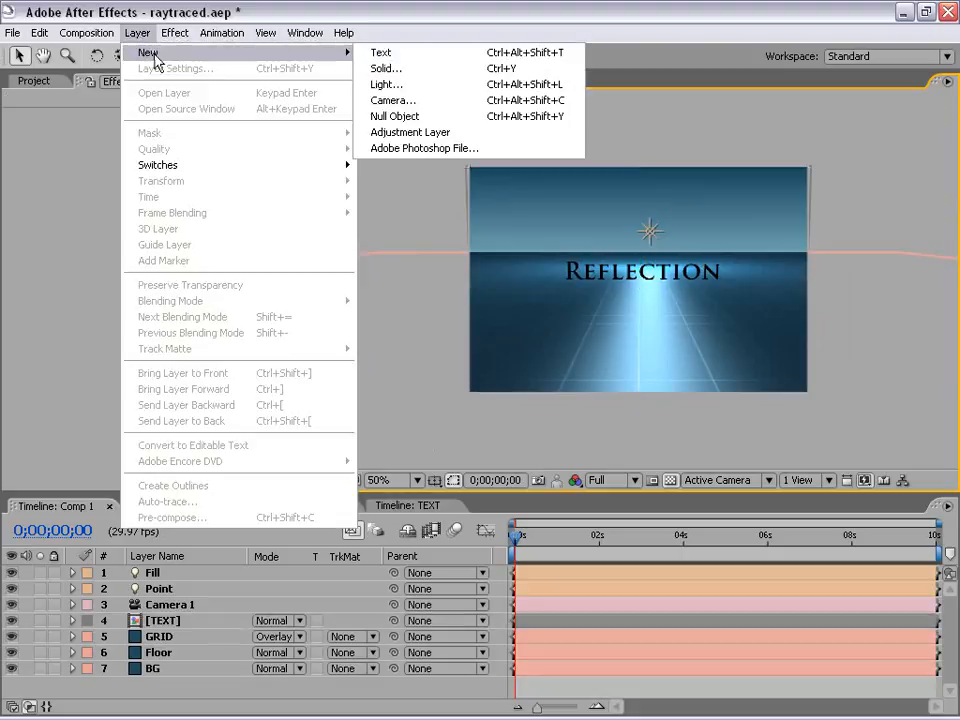
click(440, 132)
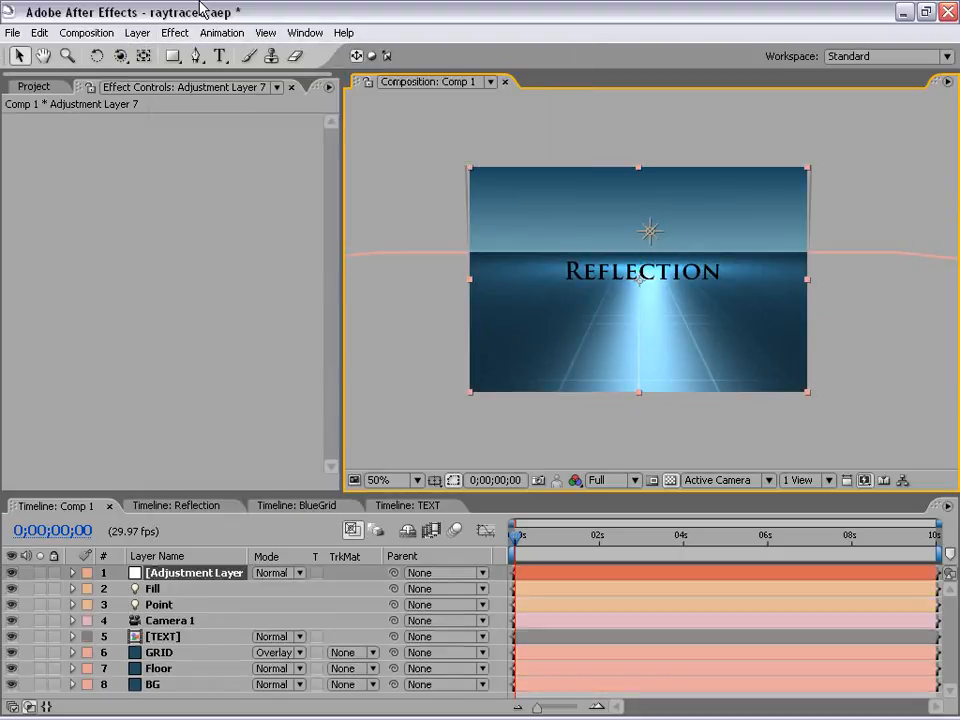
Step: Try darkening the scene with a Curves effect on the adjustment layer, and remove the effect
click(176, 32)
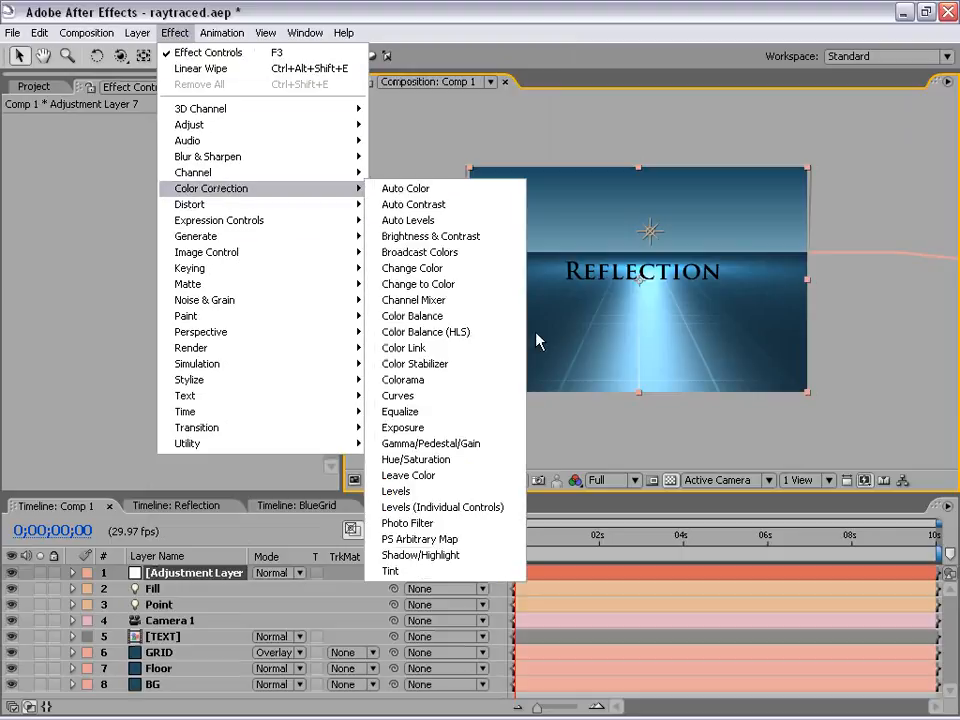
click(397, 395)
drag(139, 254, 153, 284)
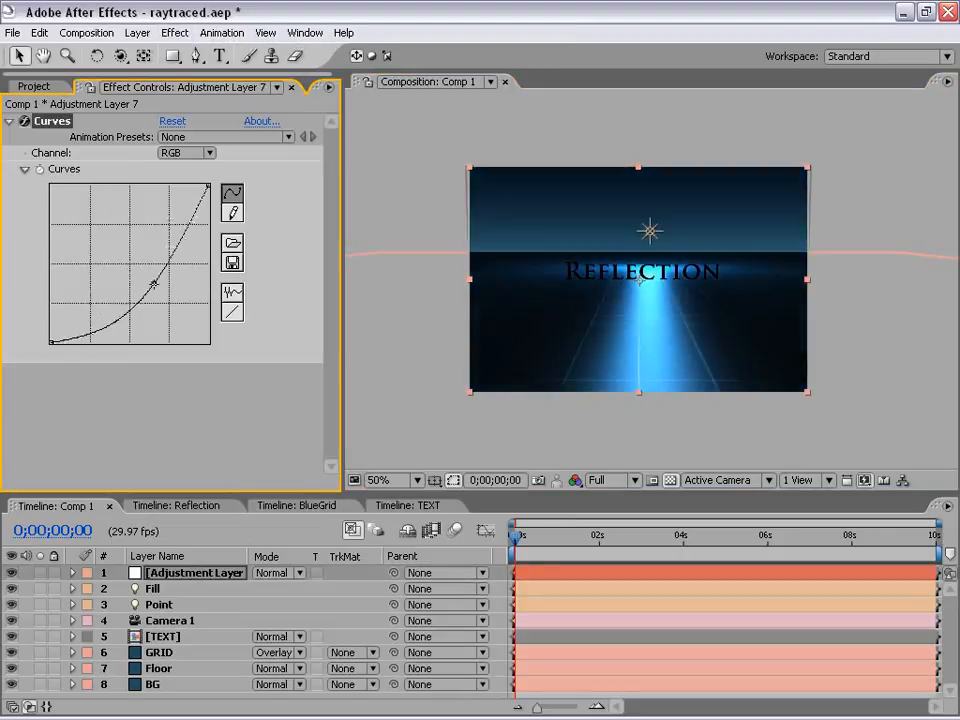
key(Delete)
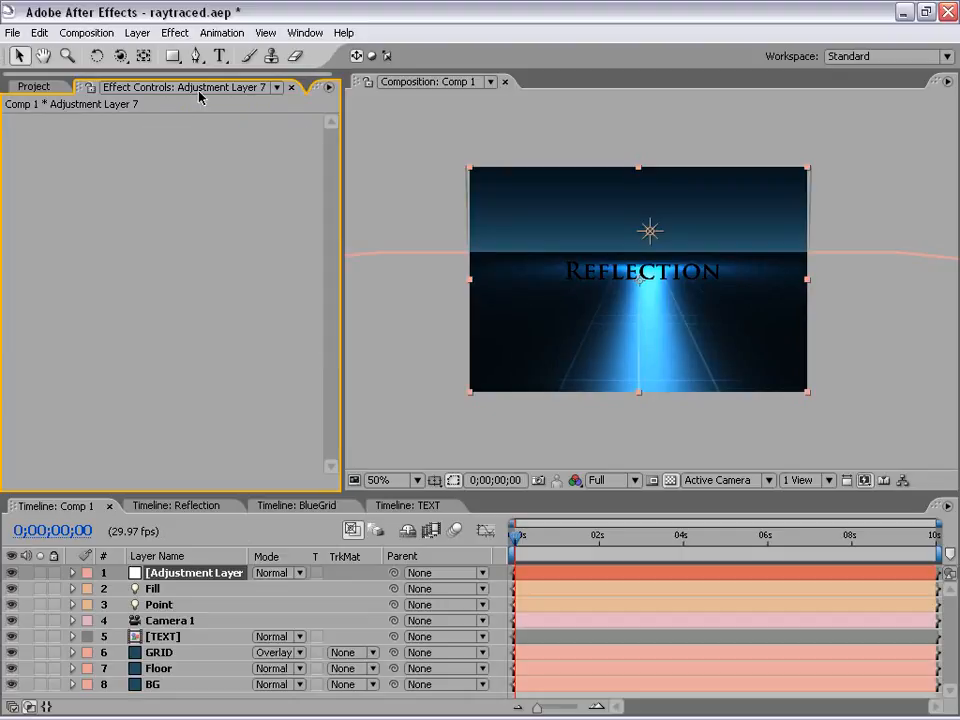
click(576, 143)
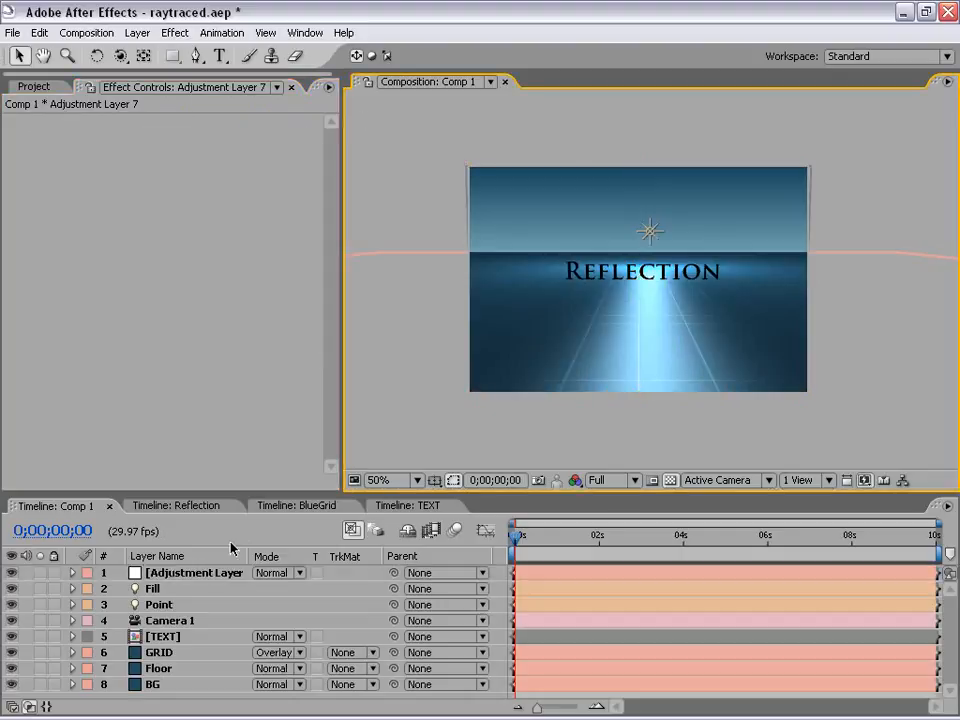
Step: Rename the adjustment layer as Divider and move it between the TEXT and GRID layers
drag(234, 496, 234, 437)
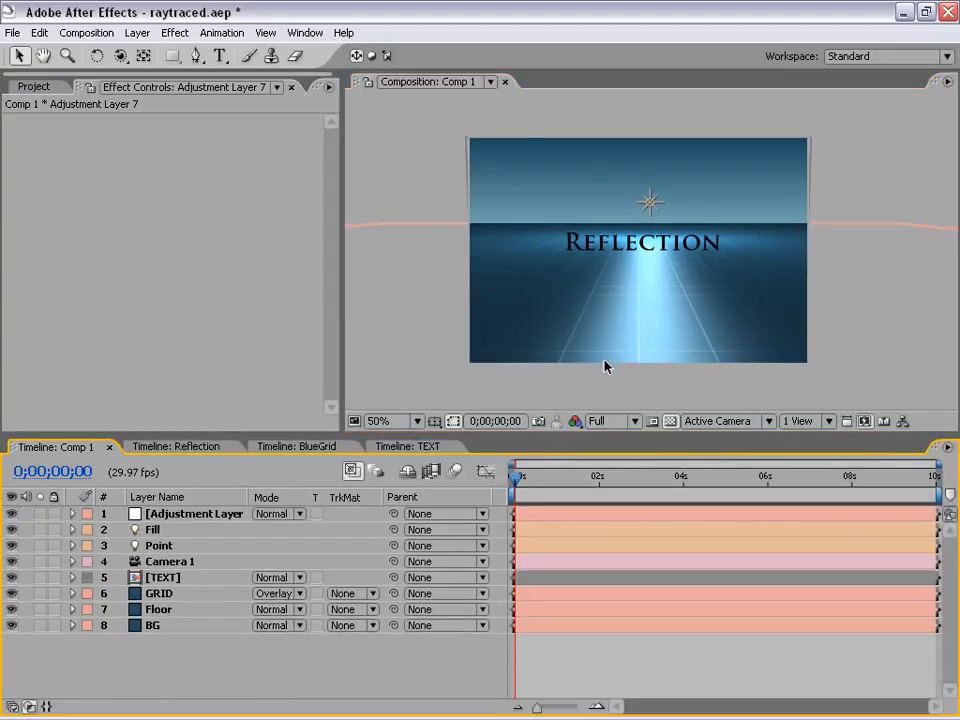
click(198, 518)
click(198, 514)
key(ctrl+a)
text(D)
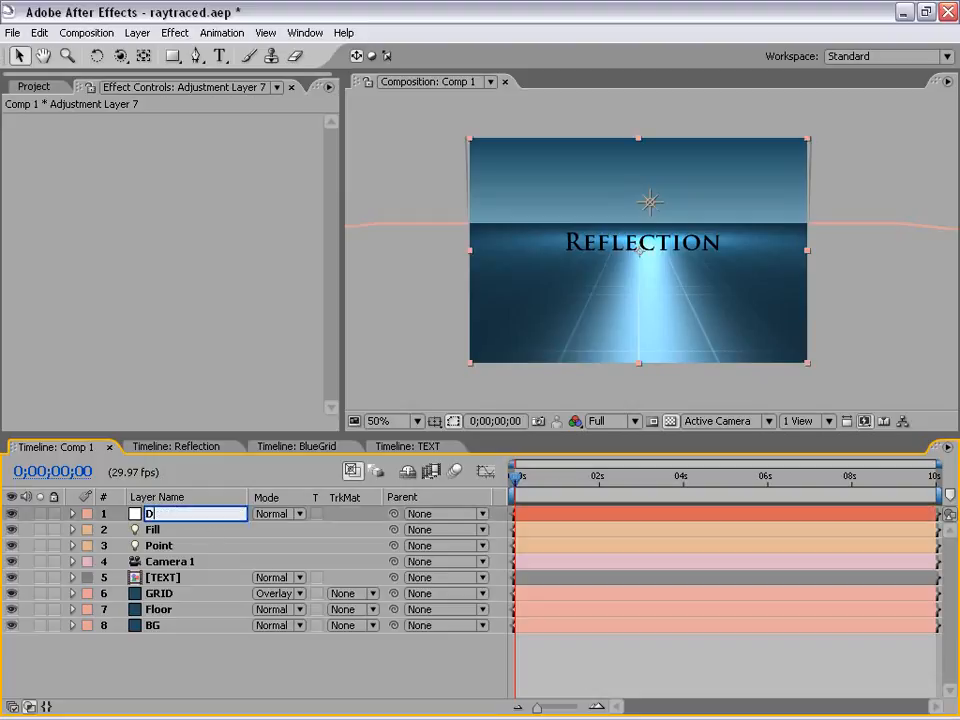
text(ivider)
key(Return)
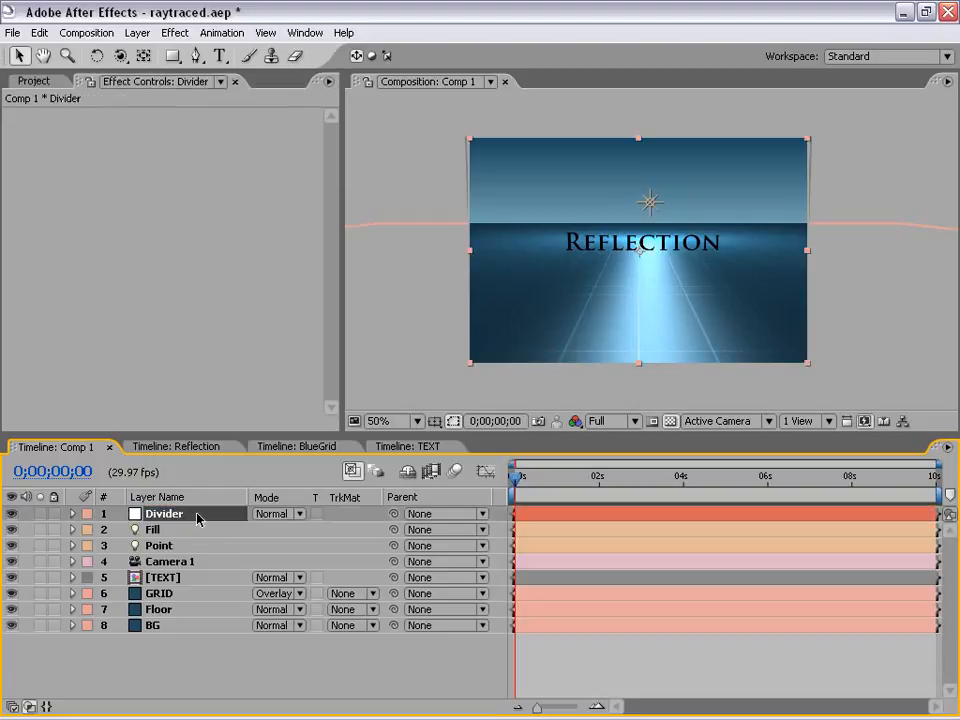
drag(170, 515, 172, 594)
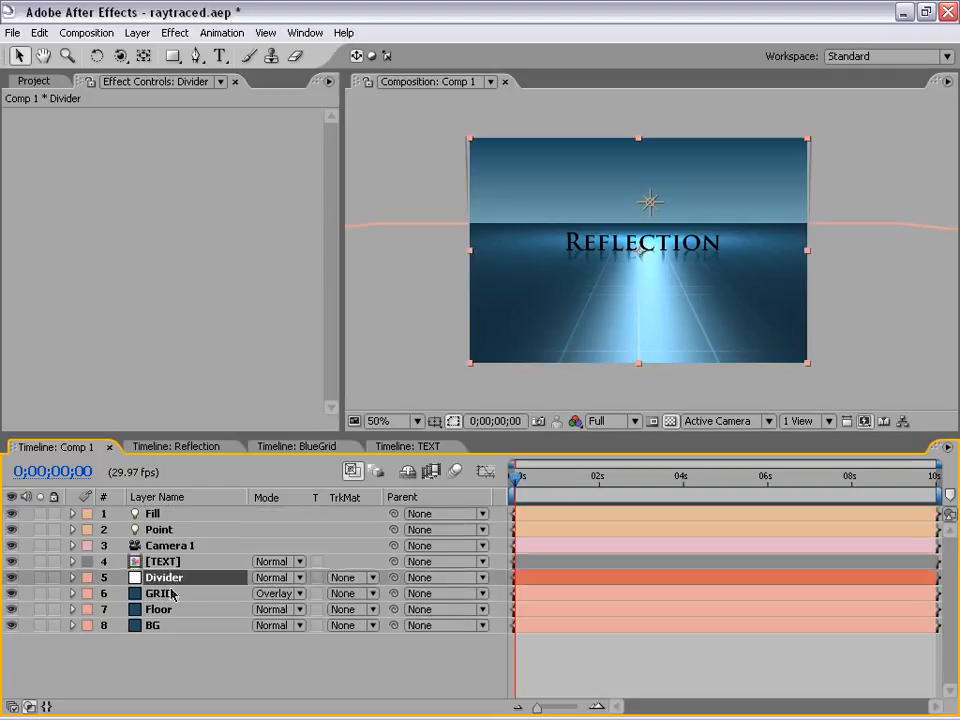
scroll(660, 288, up, 1)
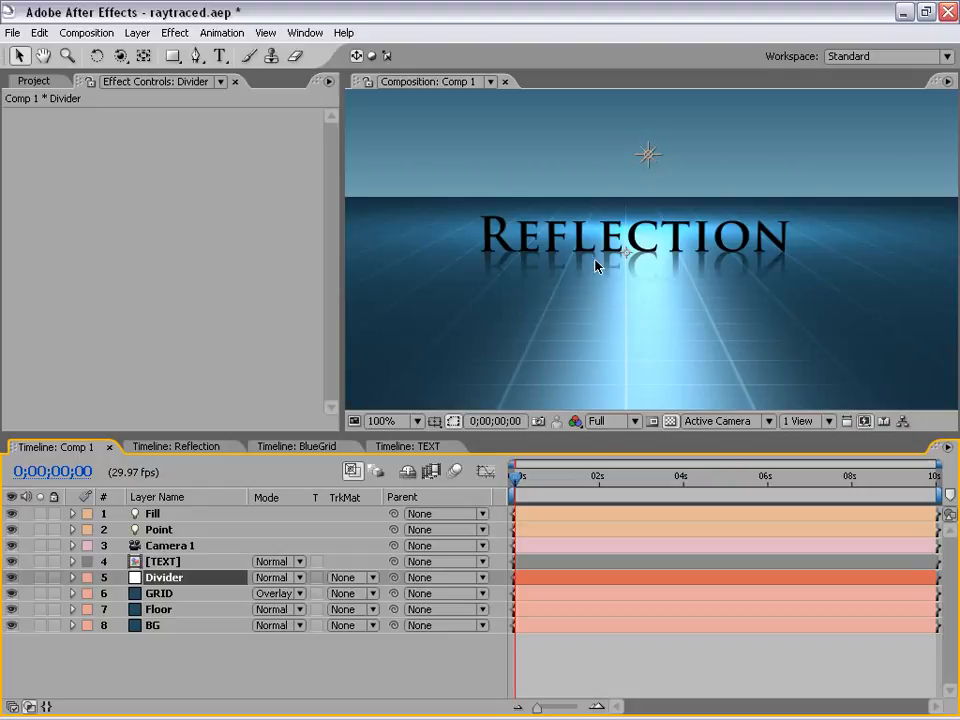
Step: Orbit the camera to check the text's reflection from an angle, and restore the front view
key(c)
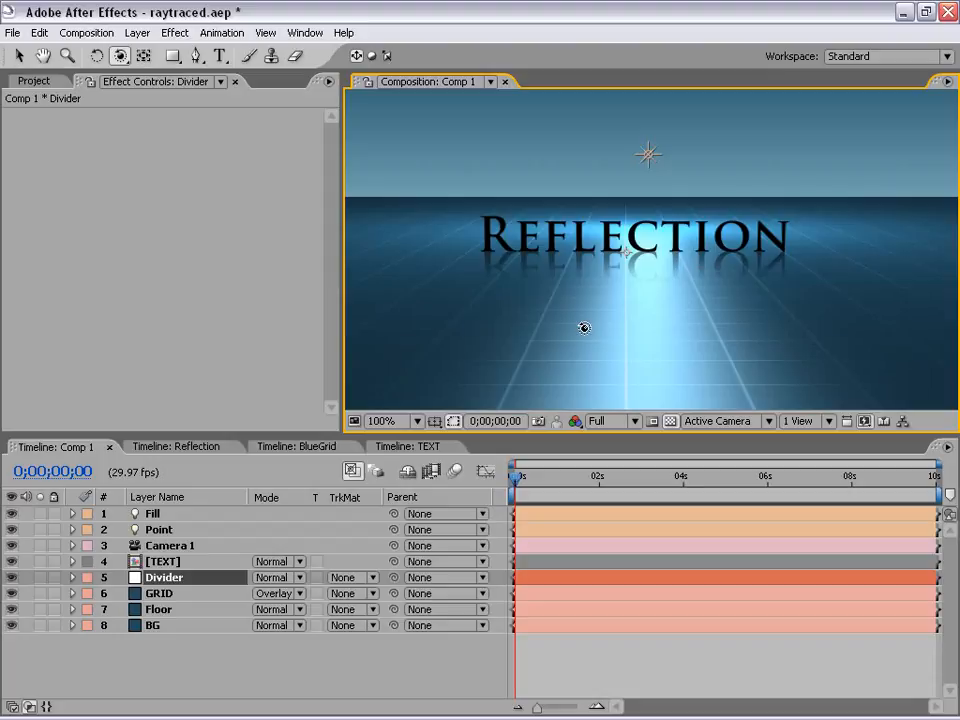
drag(510, 306, 717, 290)
key(ctrl+z)
key(ctrl+z)
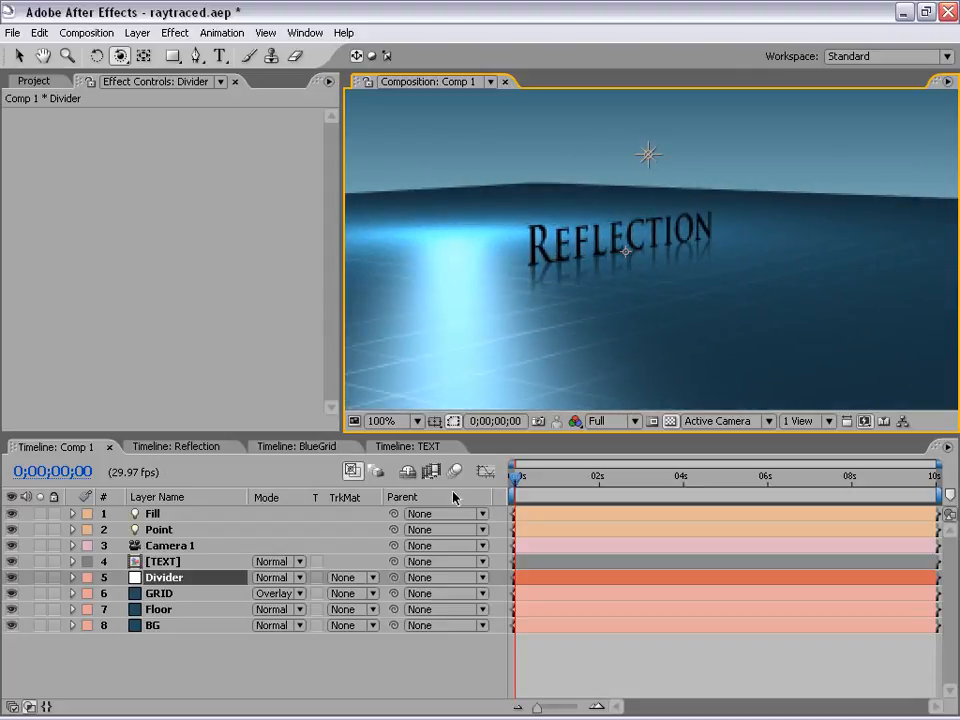
Step: Solo the TEXT layer, and separately GRID with Floor, to examine each 3D group alone, and unsolo them all
click(163, 563)
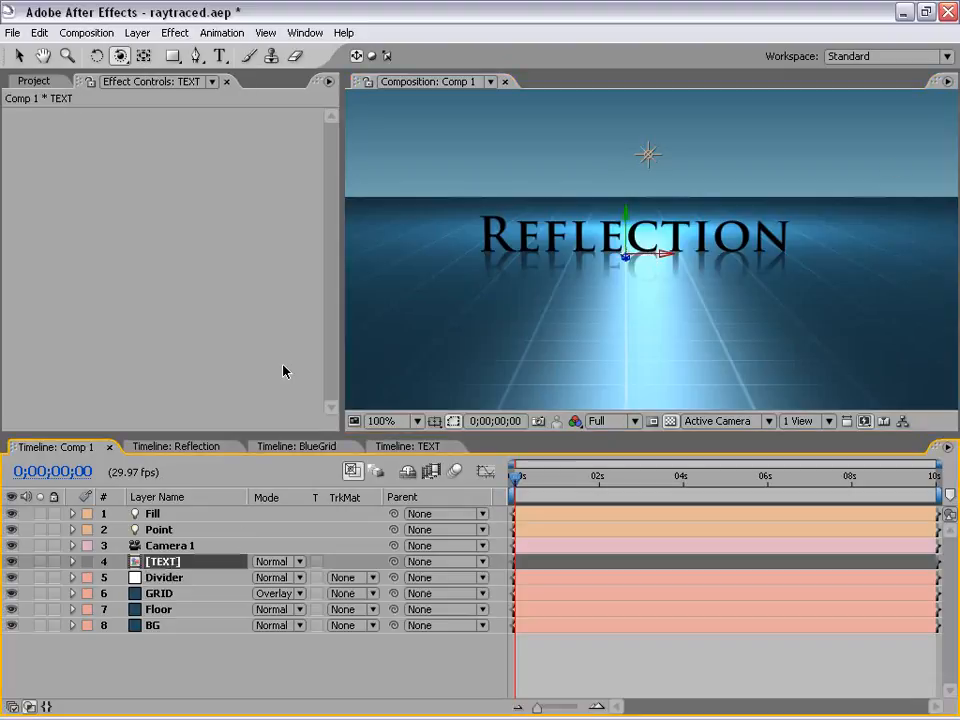
click(41, 562)
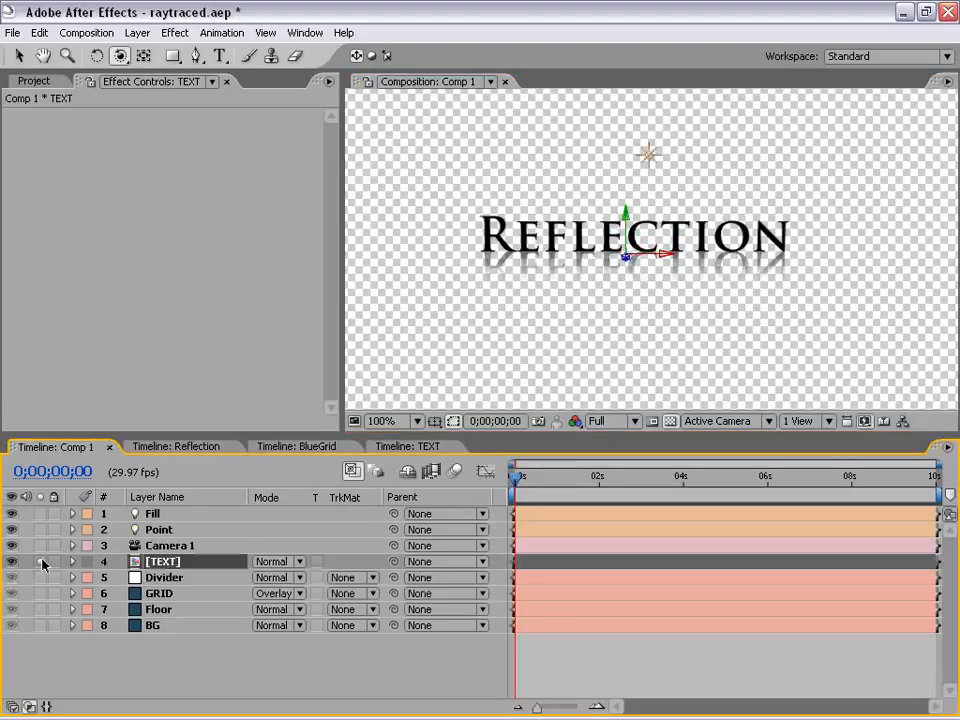
click(41, 563)
click(41, 595)
click(40, 610)
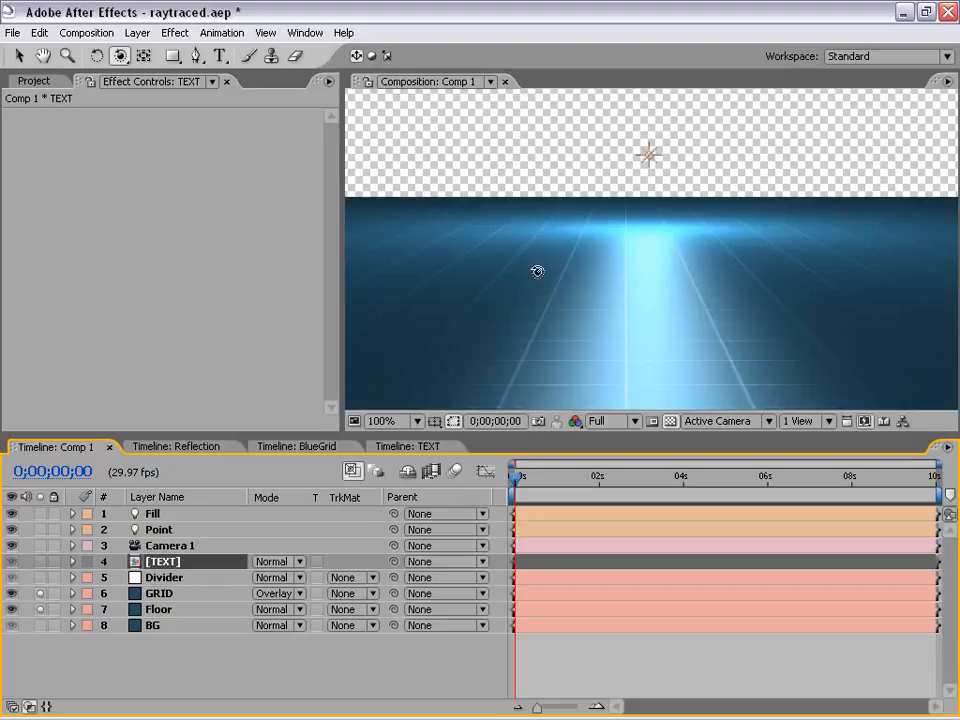
click(41, 595)
click(41, 610)
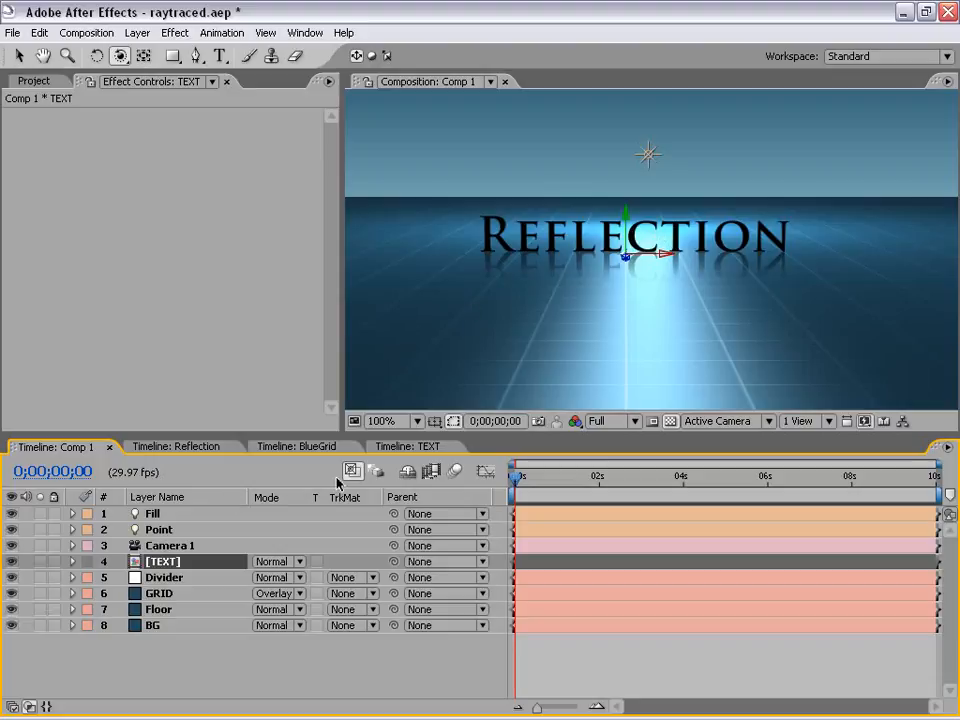
Step: Hide the Divider layer and show it again to compare the reflection with and without it
click(146, 671)
key(v)
click(160, 579)
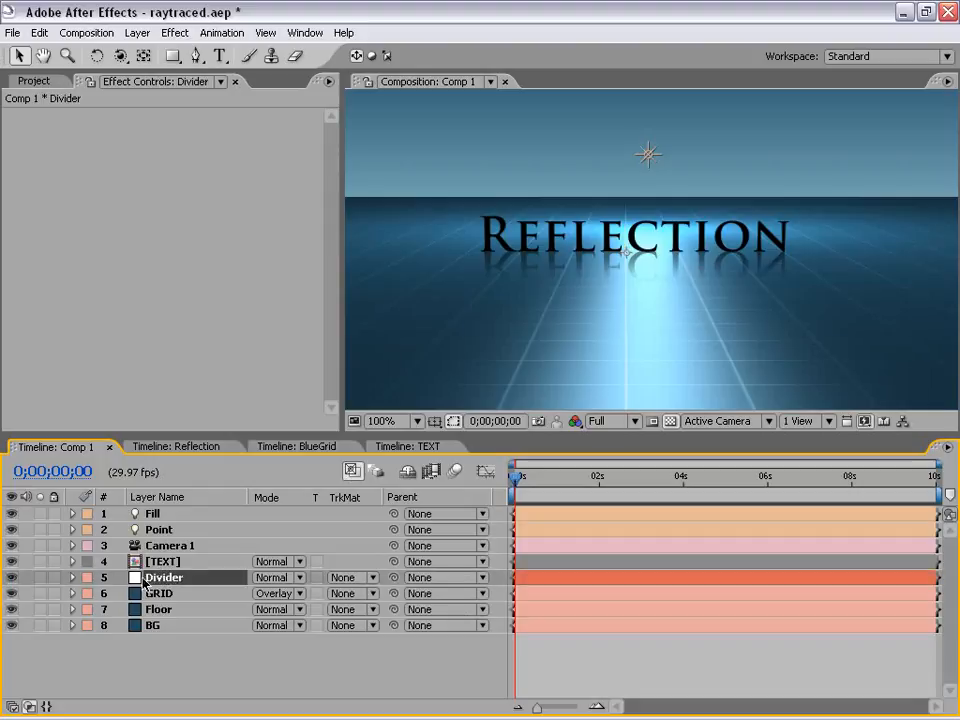
click(12, 580)
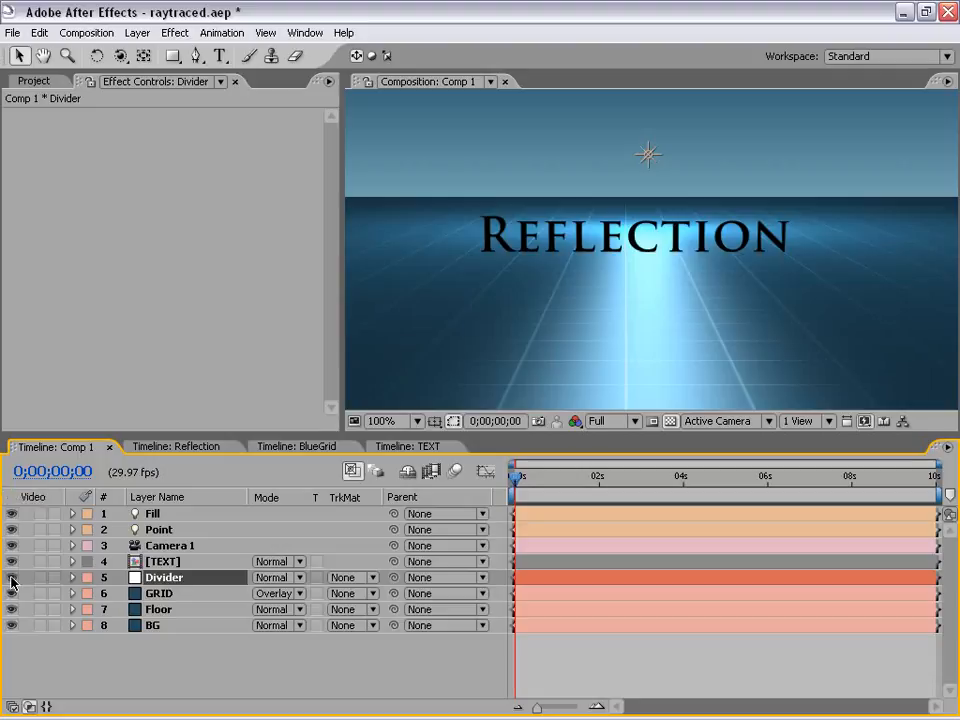
click(12, 580)
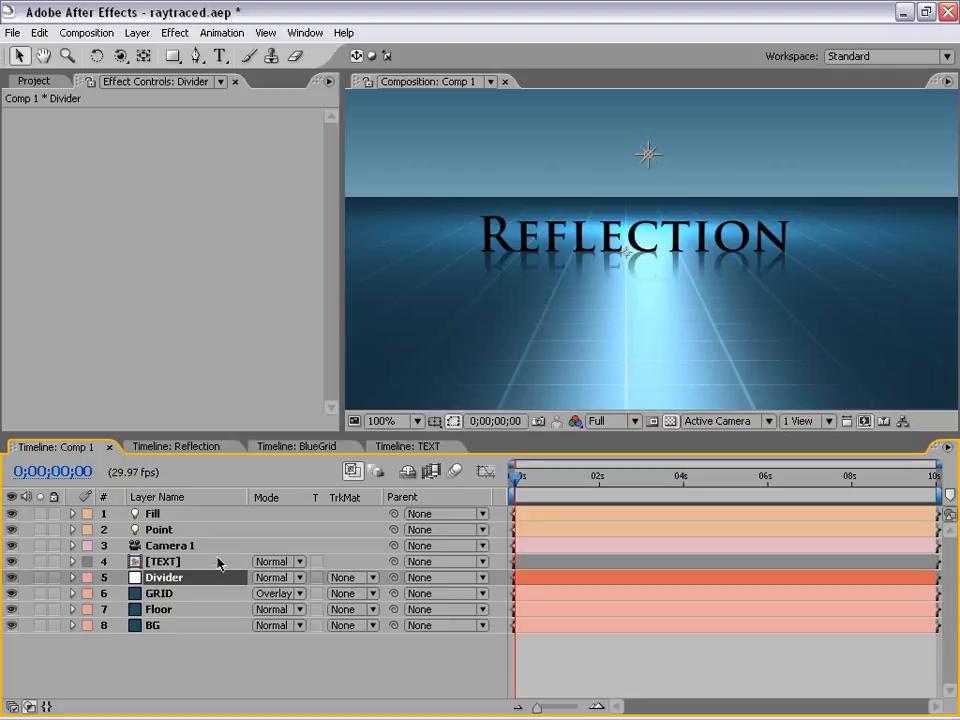
Step: Orbit the camera around the text to view the reflection from the opposite side, and undo the orbit
click(617, 677)
click(121, 56)
drag(861, 306, 635, 335)
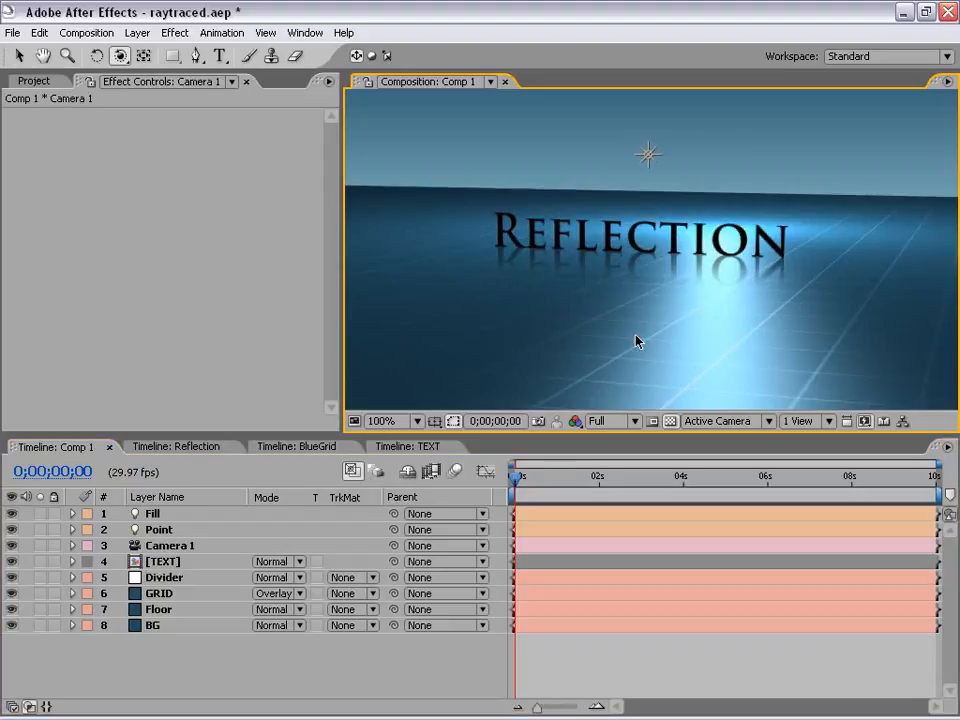
key(ctrl+z)
key(v)
click(592, 644)
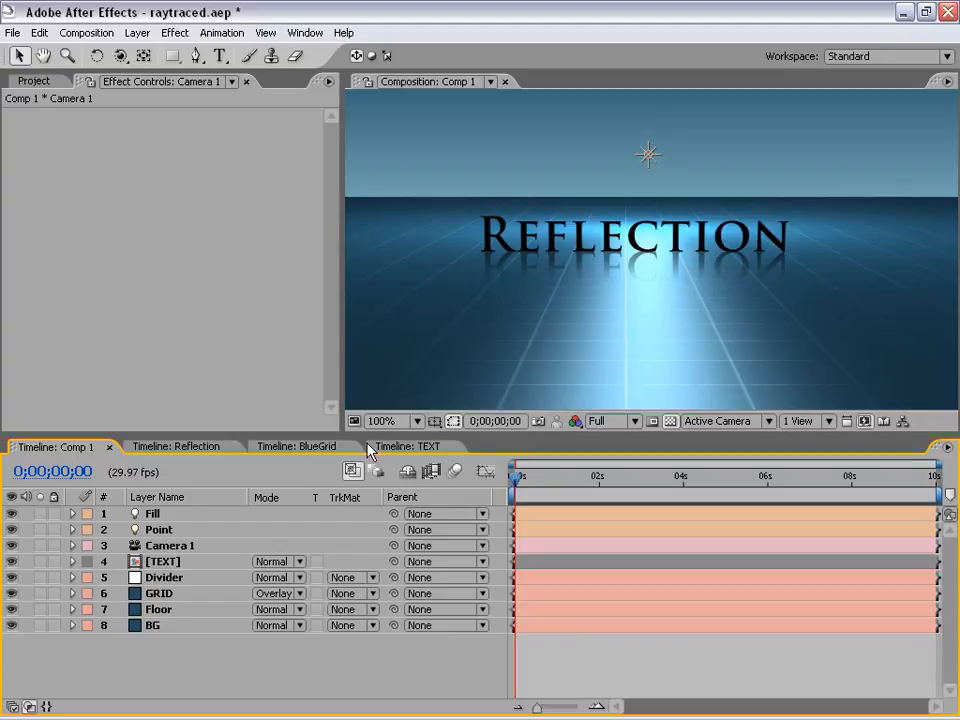
Step: Add a dark blue solid covering the frame above the text layers in the TEXT composition
click(408, 446)
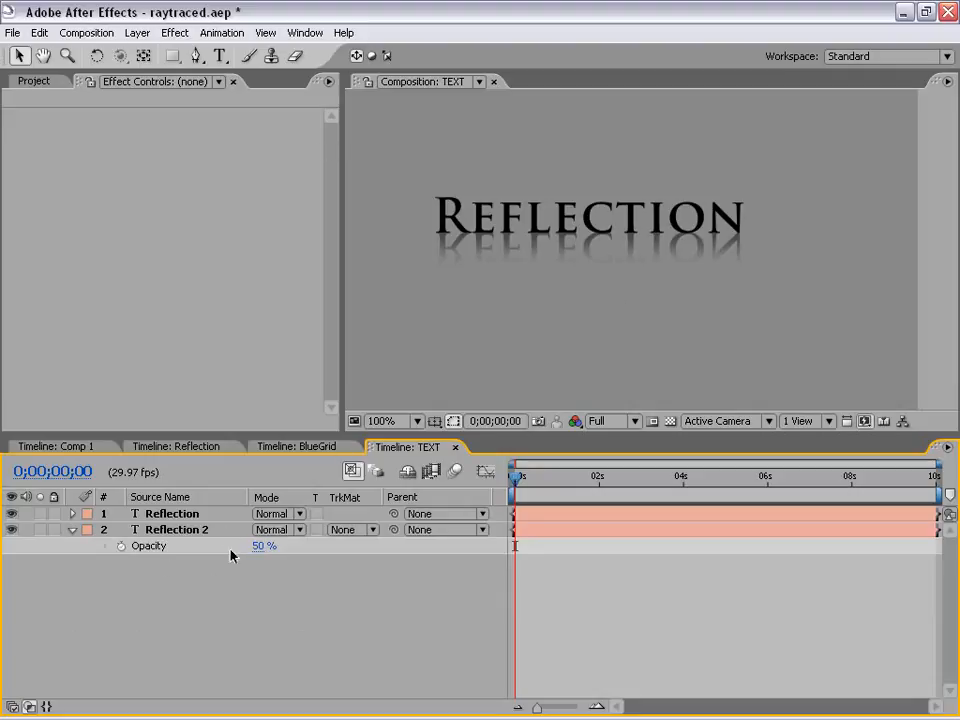
click(137, 33)
click(137, 33)
click(137, 33)
mouse_move(143, 55)
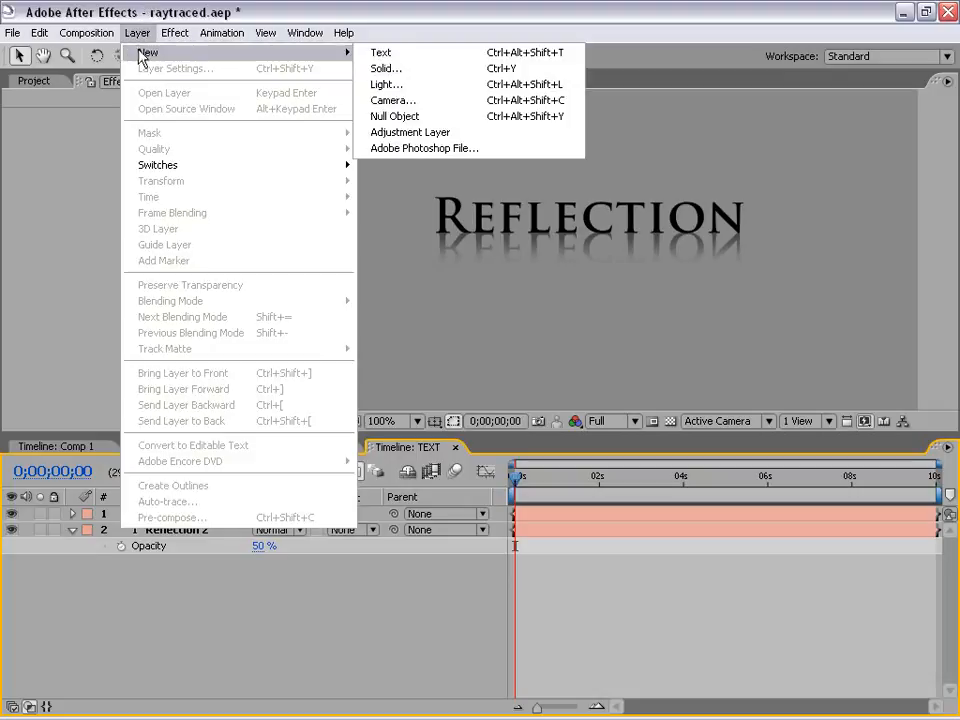
click(402, 72)
click(497, 471)
key(comma)
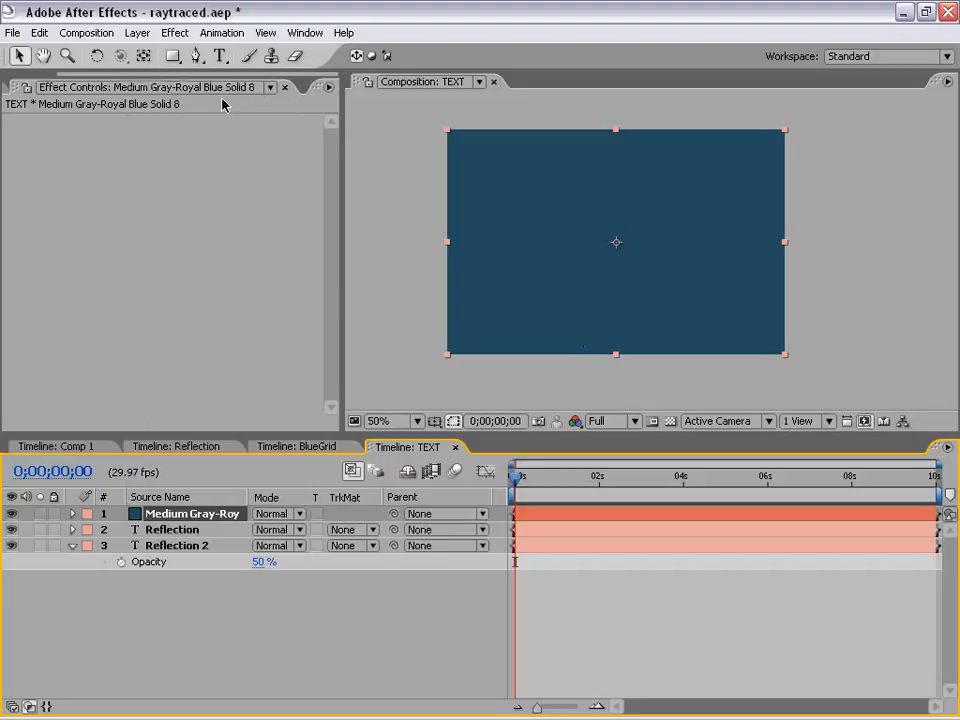
Step: Apply a Ramp effect to the new solid
click(176, 33)
mouse_move(230, 236)
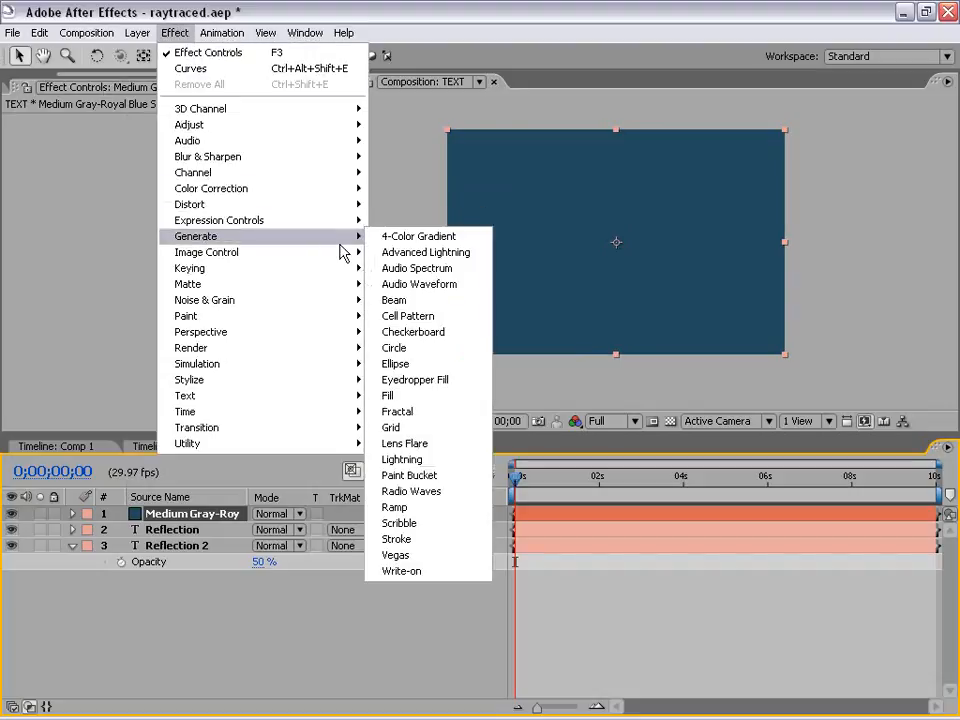
click(412, 508)
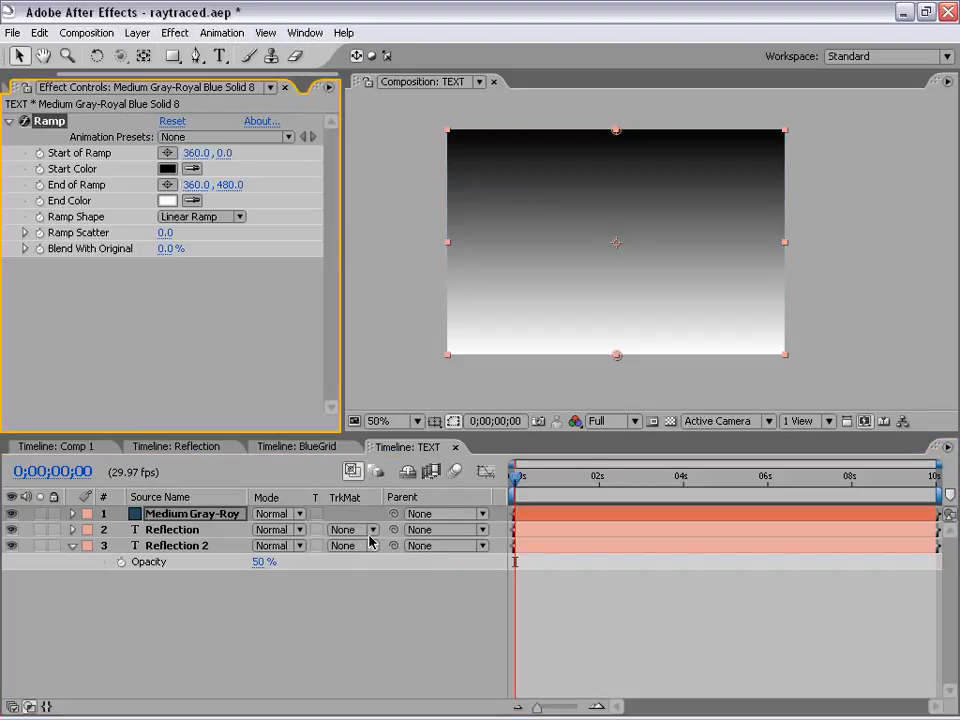
Step: Lower the ramp solid's Opacity to 50% so the text shows through it
click(168, 514)
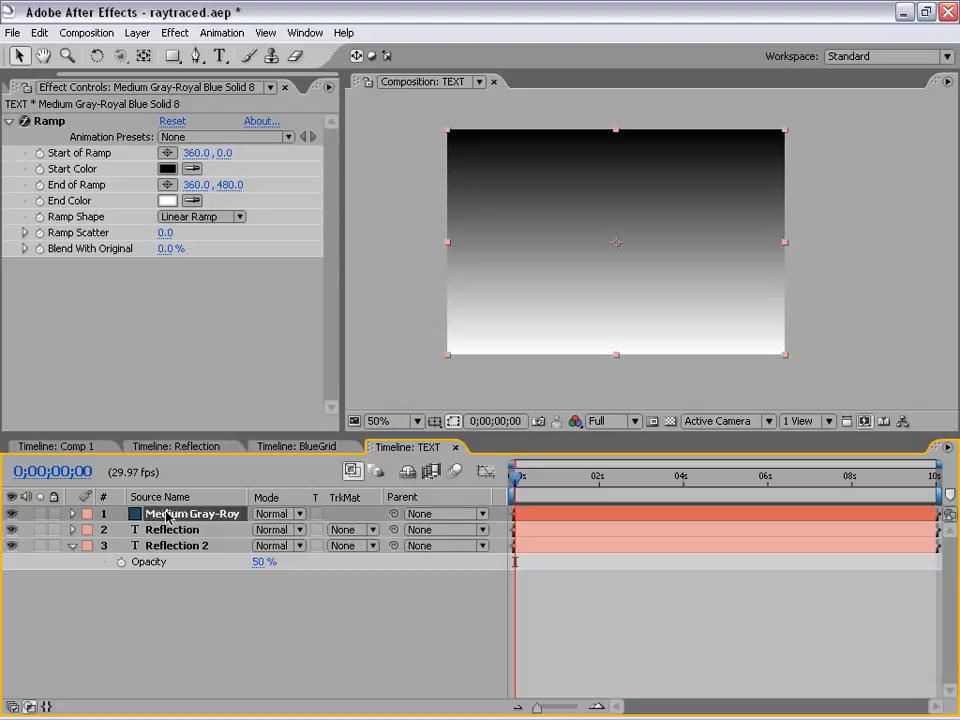
key(t)
click(260, 530)
text(50)
key(Return)
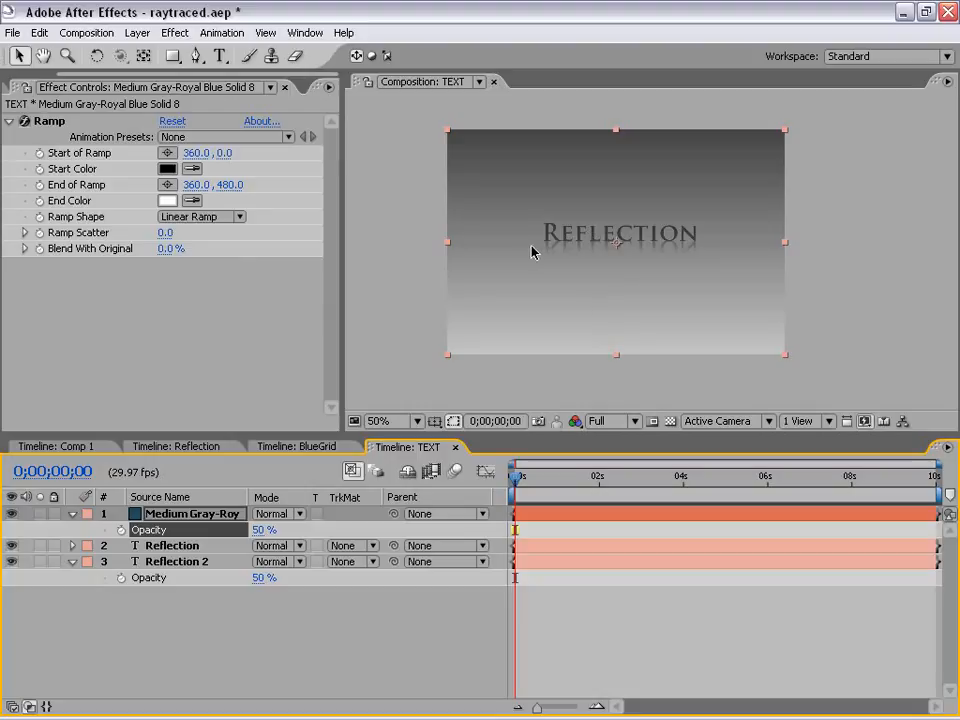
Step: Move the Ramp's start point down to the base of the letters, at 360, 243
click(44, 126)
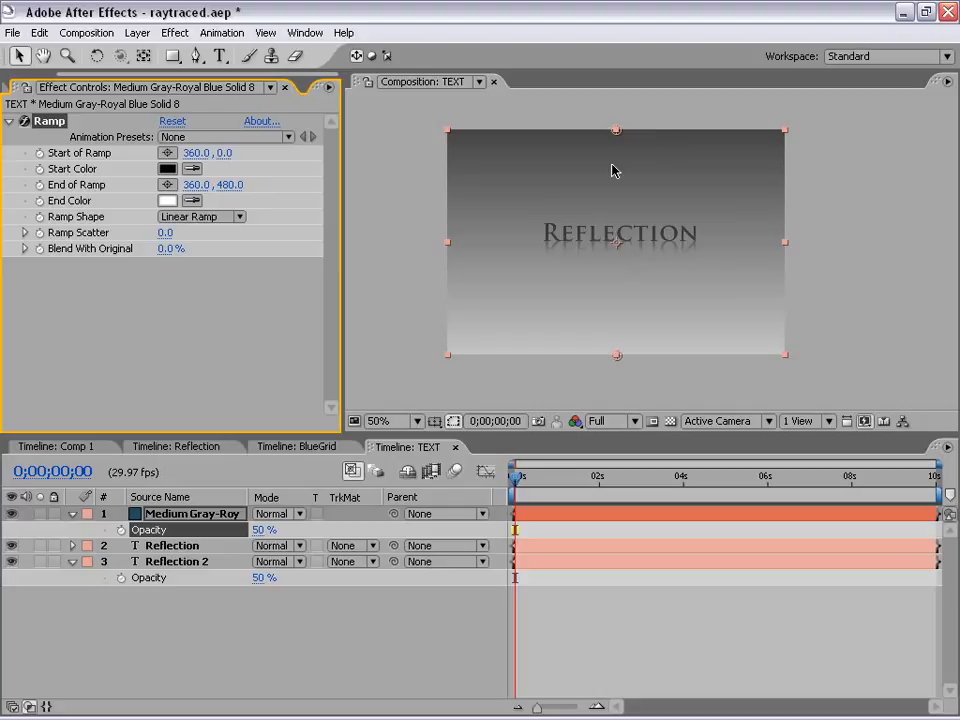
key(period)
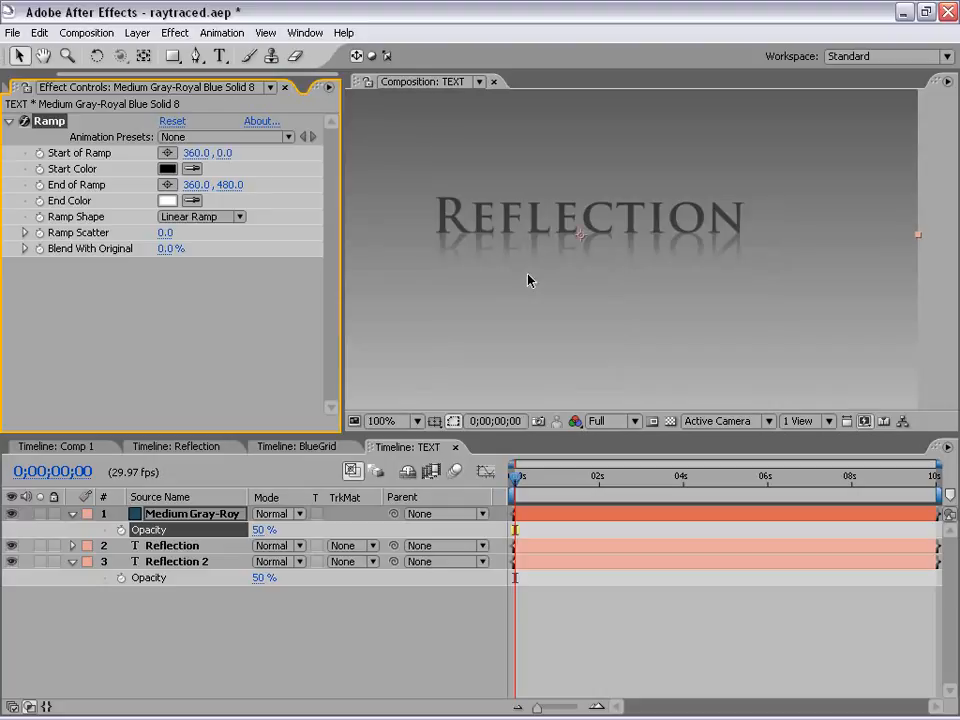
key(comma)
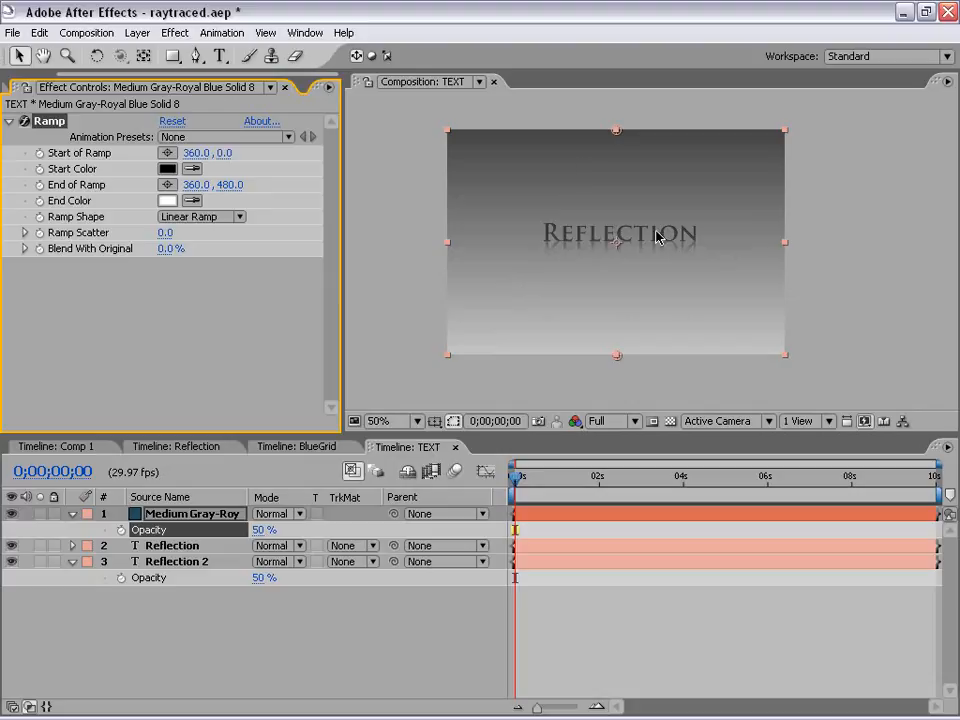
drag(617, 131, 583, 239)
key(period)
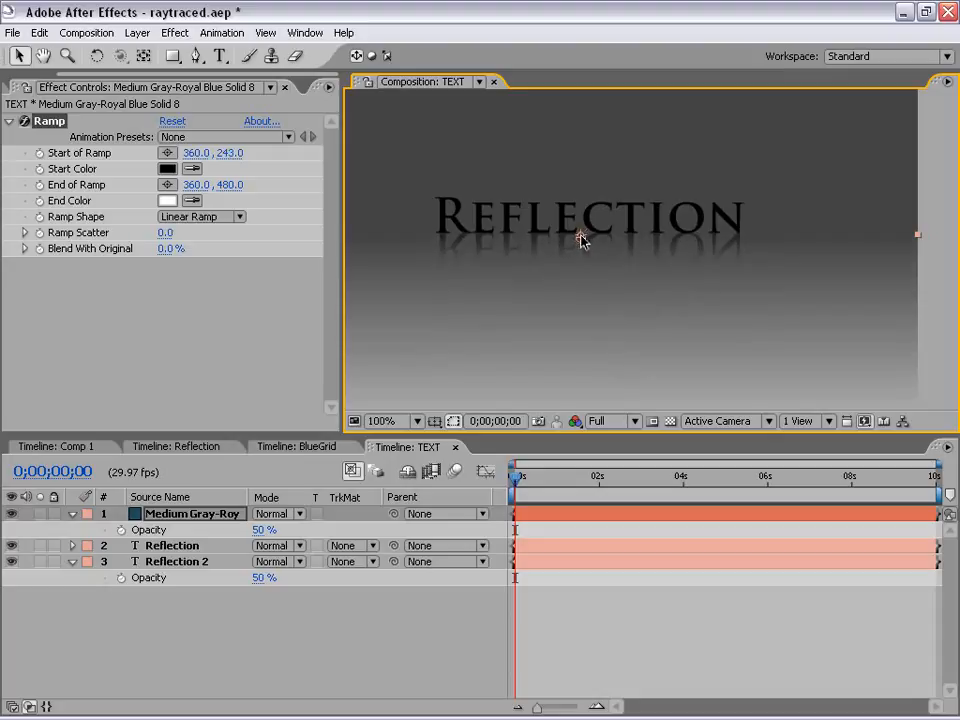
Step: Move the Ramp's end point up to just below the reflected letters, at 360, 280
key(period)
drag(504, 259, 624, 261)
drag(459, 251, 516, 246)
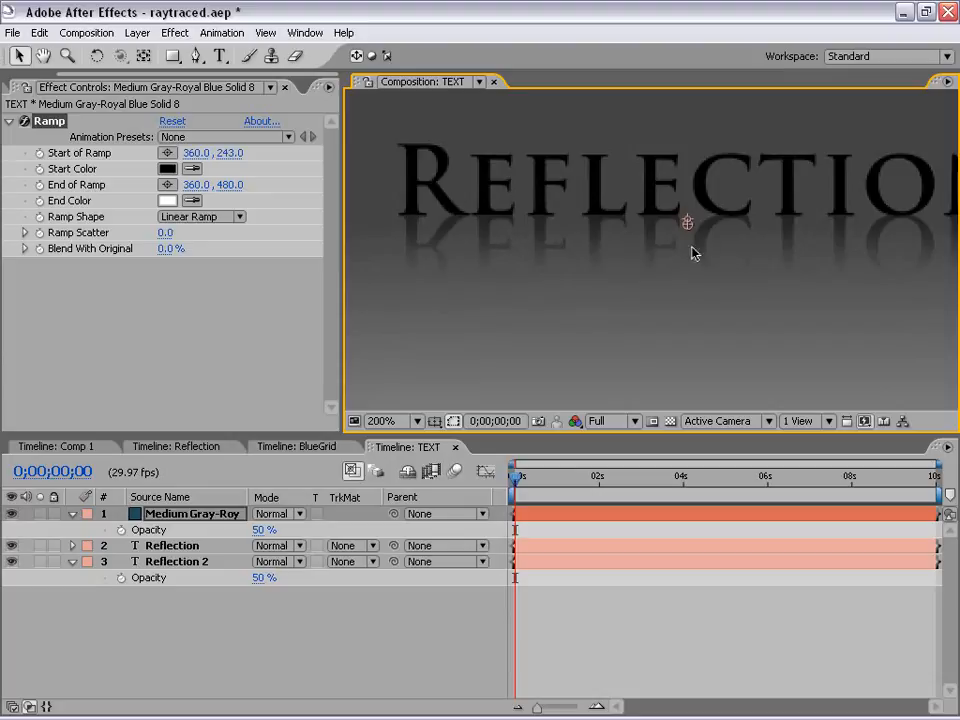
drag(688, 226, 685, 228)
drag(684, 253, 661, 229)
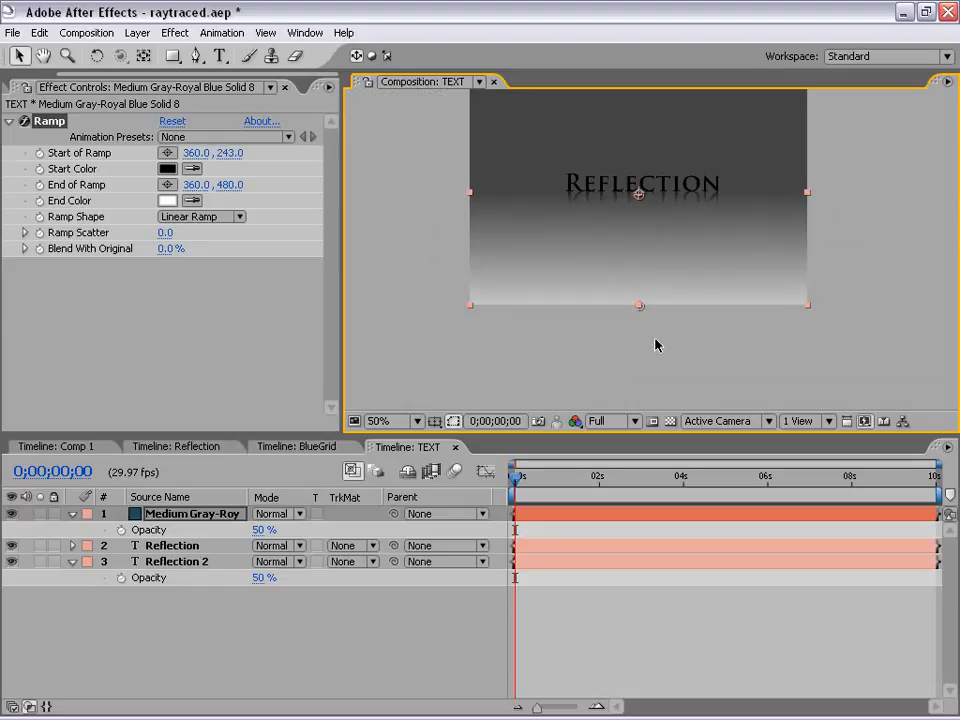
drag(639, 307, 681, 258)
scroll(639, 252, up, 1)
mouse_move(625, 246)
mouse_down()
mouse_move(636, 240)
mouse_move(617, 242)
mouse_move(626, 246)
mouse_move(626, 300)
mouse_move(622, 243)
mouse_up()
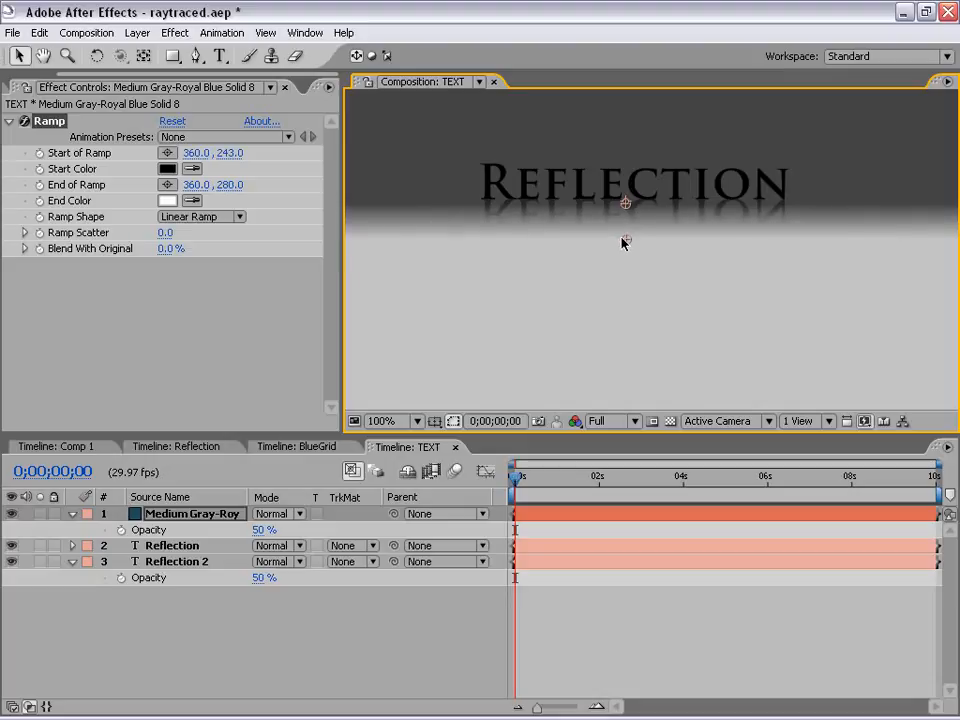
Step: Set the ramp solid's Opacity to 100%
click(609, 647)
scroll(668, 238, down, 1)
drag(690, 203, 671, 222)
click(206, 514)
click(262, 530)
text(100)
key(Return)
click(679, 497)
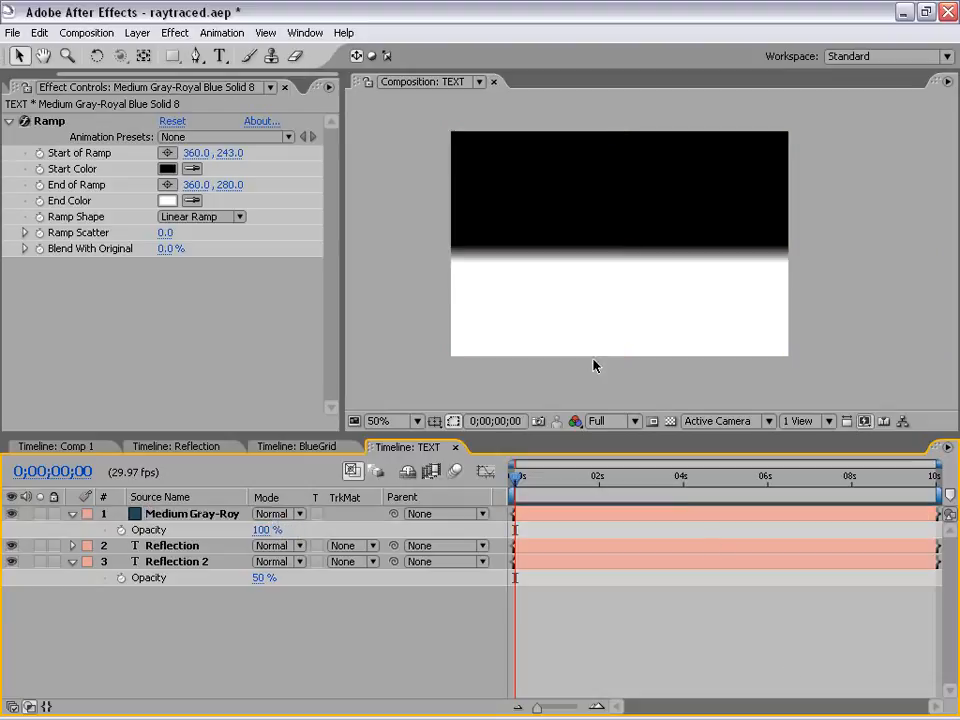
drag(563, 240, 563, 222)
scroll(647, 259, up, 1)
drag(615, 198, 627, 257)
scroll(645, 260, down, 1)
click(134, 610)
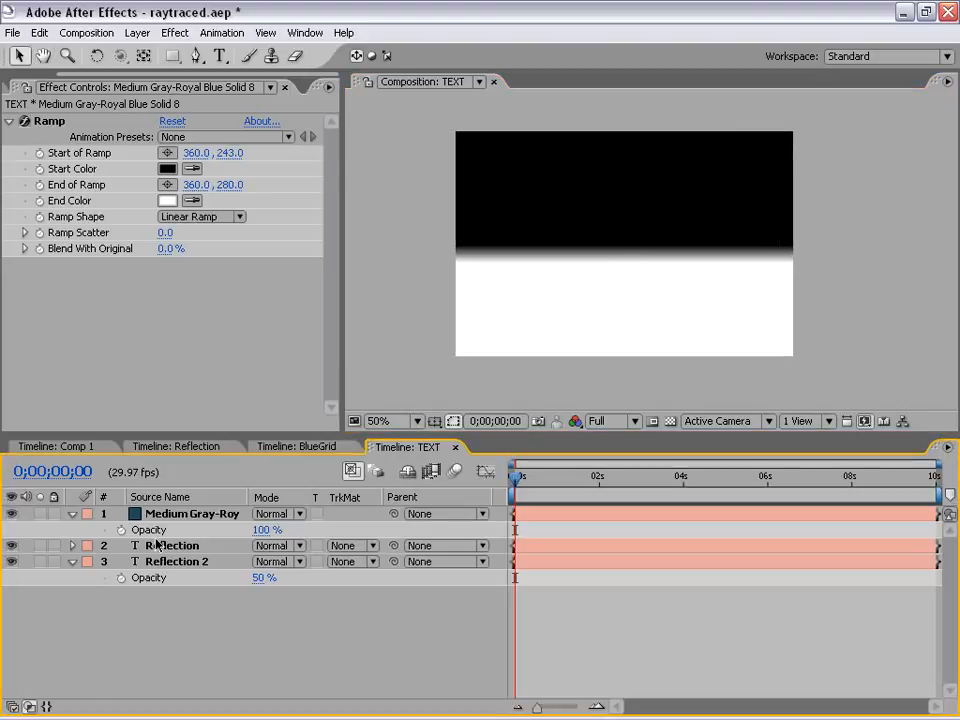
click(170, 517)
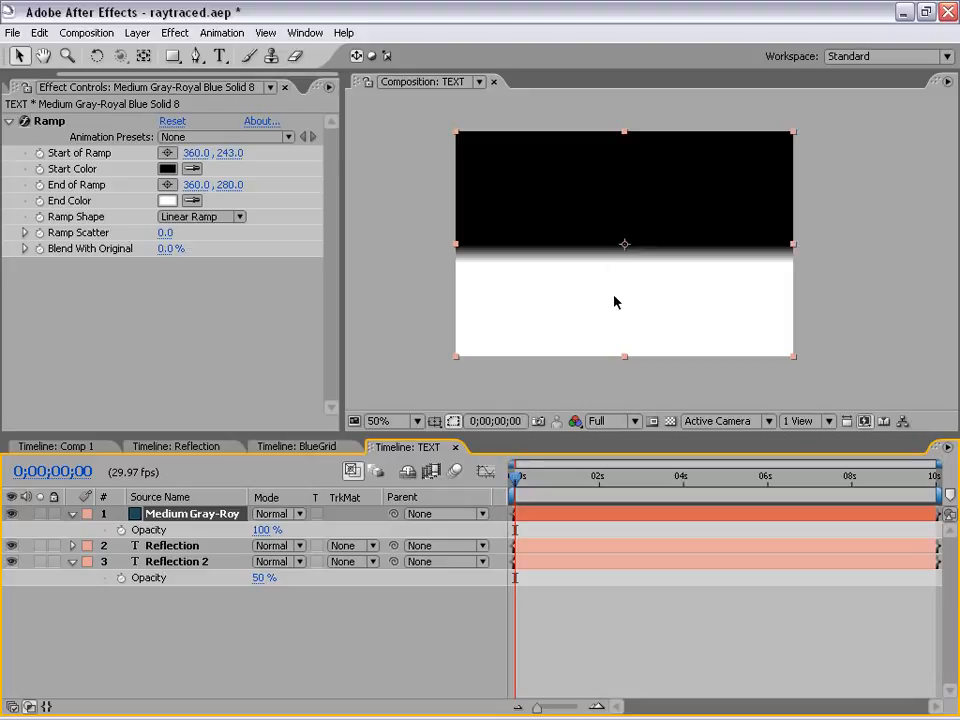
click(207, 642)
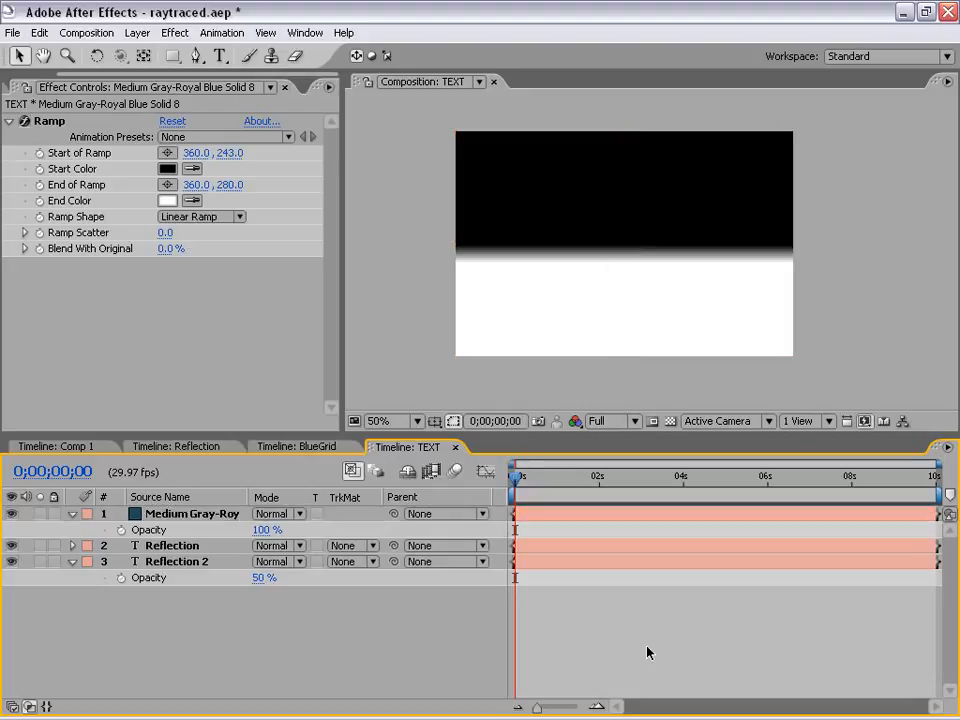
Step: Pre-compose the ramp solid as "Gradient Blur", moving all attributes into the new composition
click(193, 515)
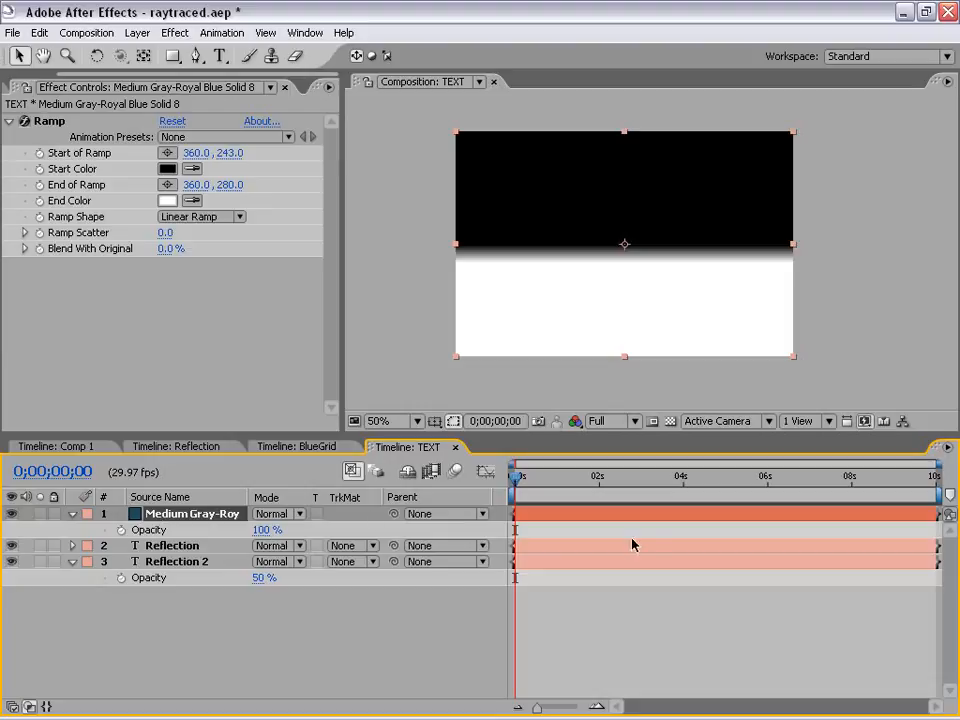
click(137, 33)
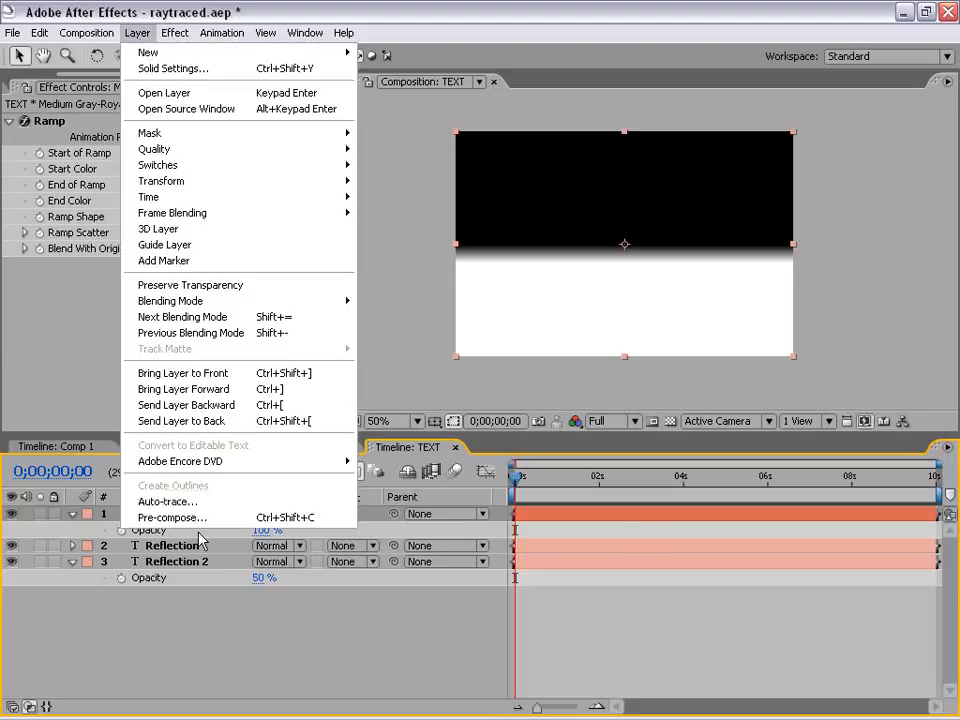
click(138, 517)
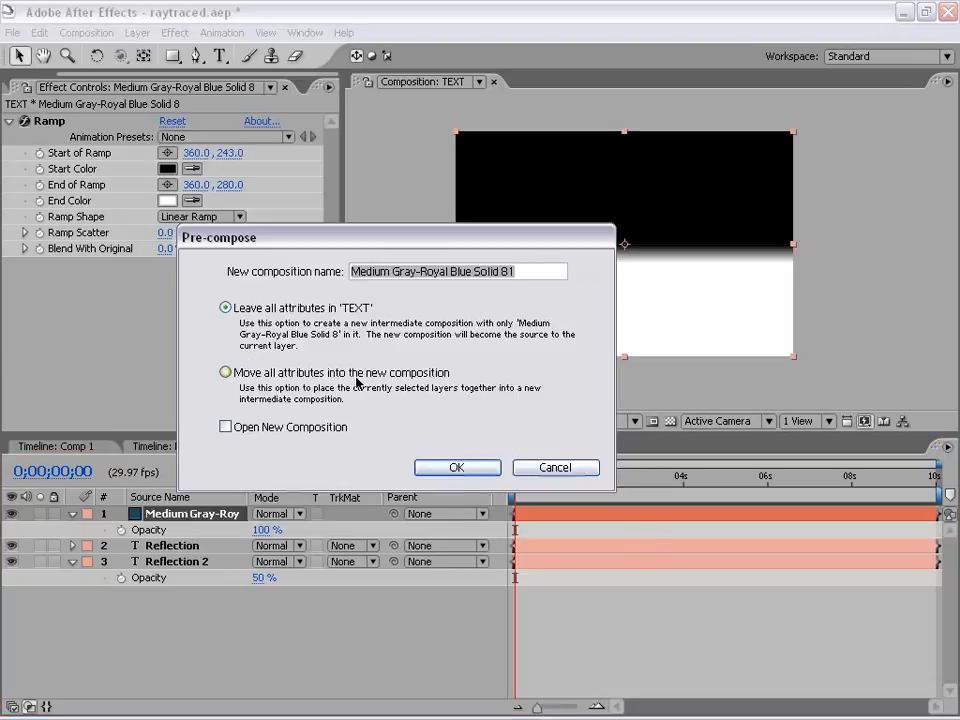
click(226, 373)
drag(542, 272, 195, 250)
text(Gradient Blur)
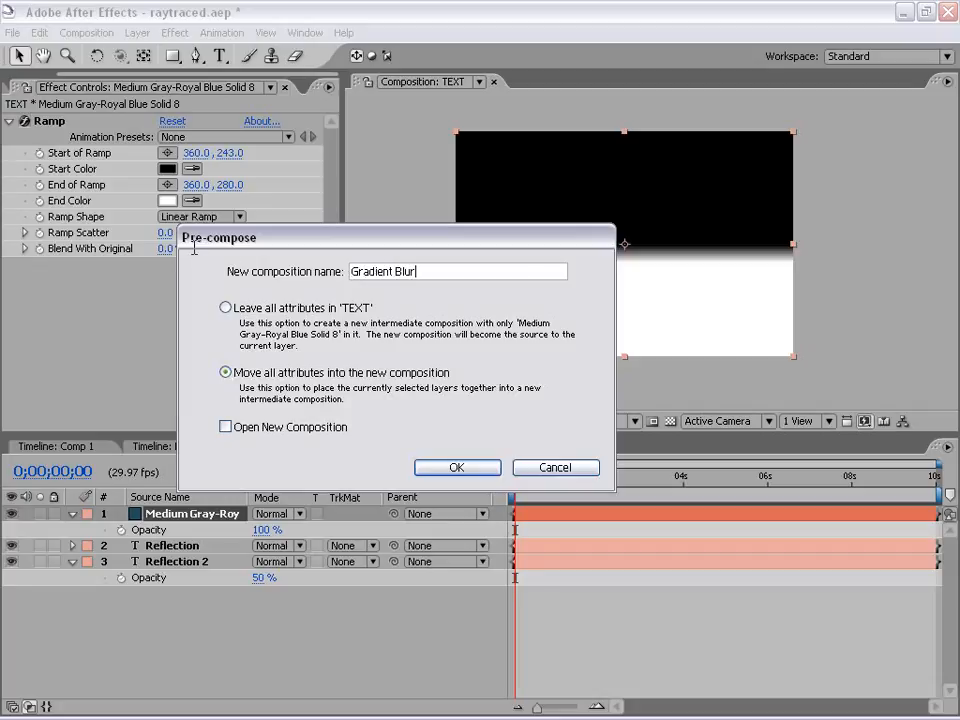
key(Return)
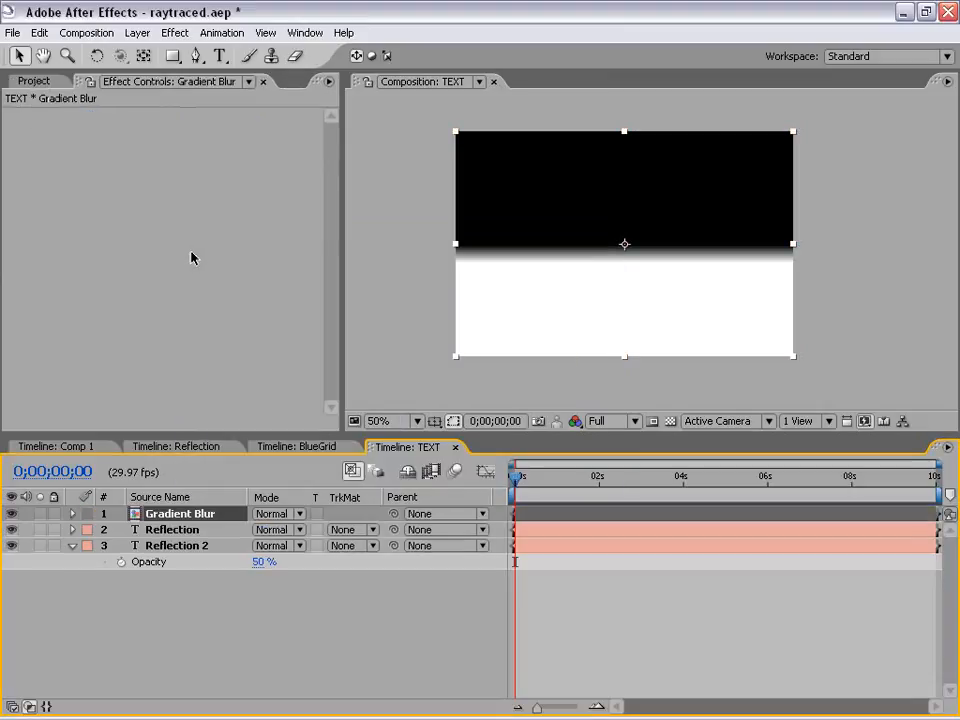
Step: Hide the Gradient Blur layer in the TEXT composition
click(12, 514)
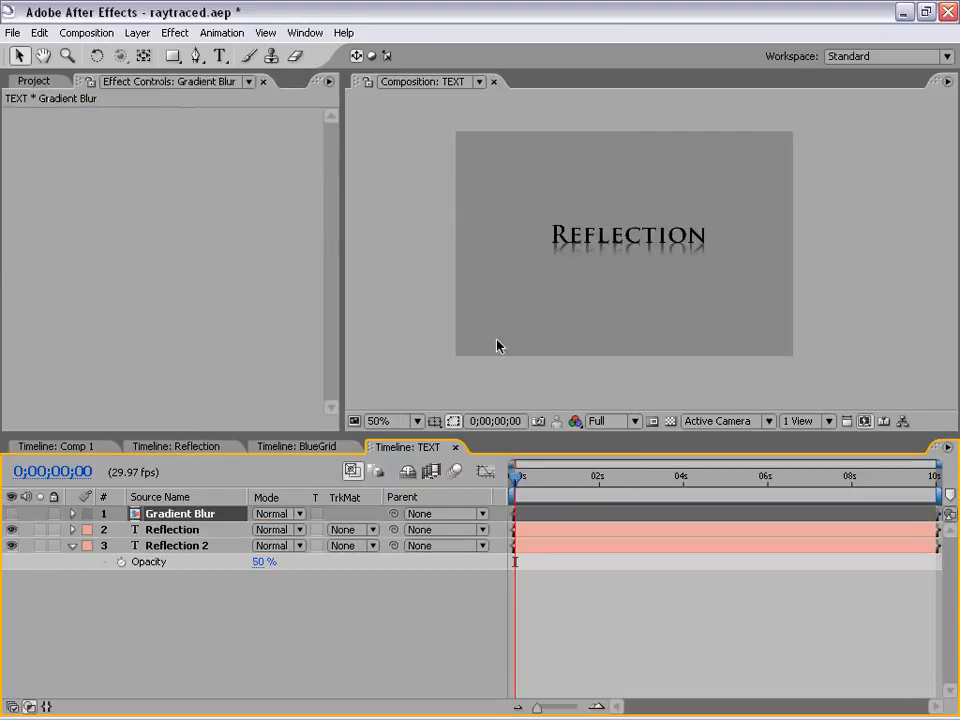
click(203, 577)
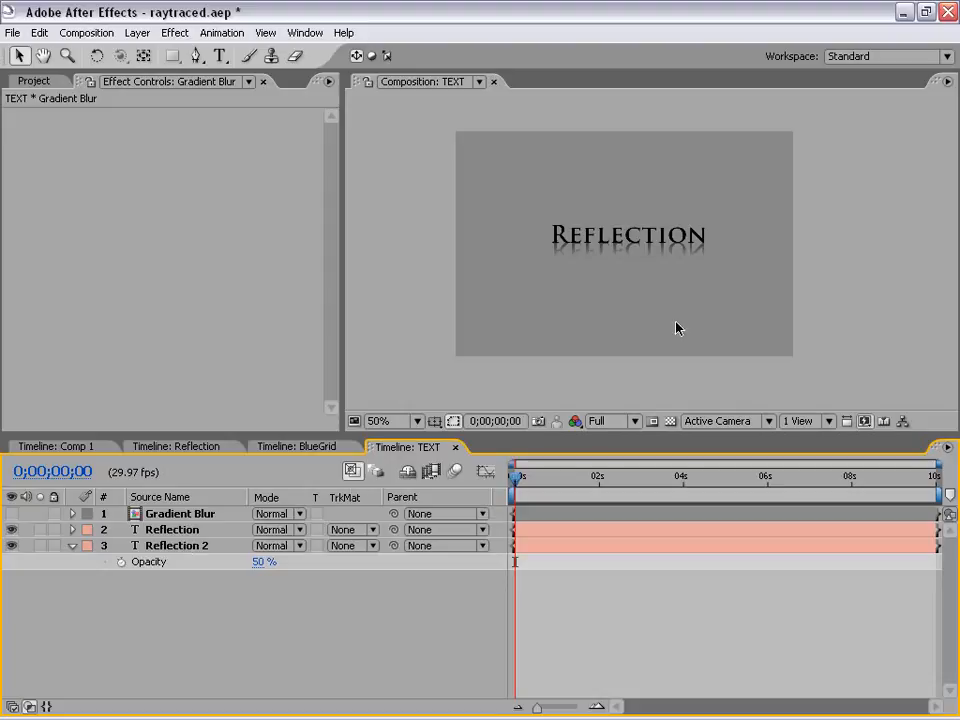
scroll(603, 312, up, 1)
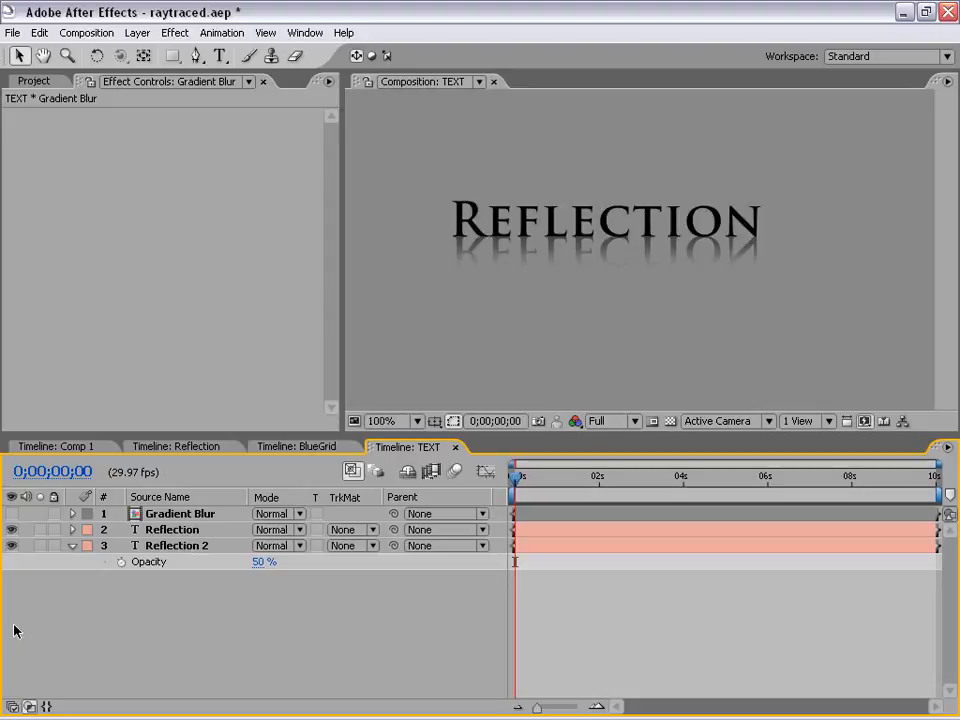
Step: Apply Compound Blur to the Reflection 2 layer, using Gradient Blur as its blur layer
click(176, 546)
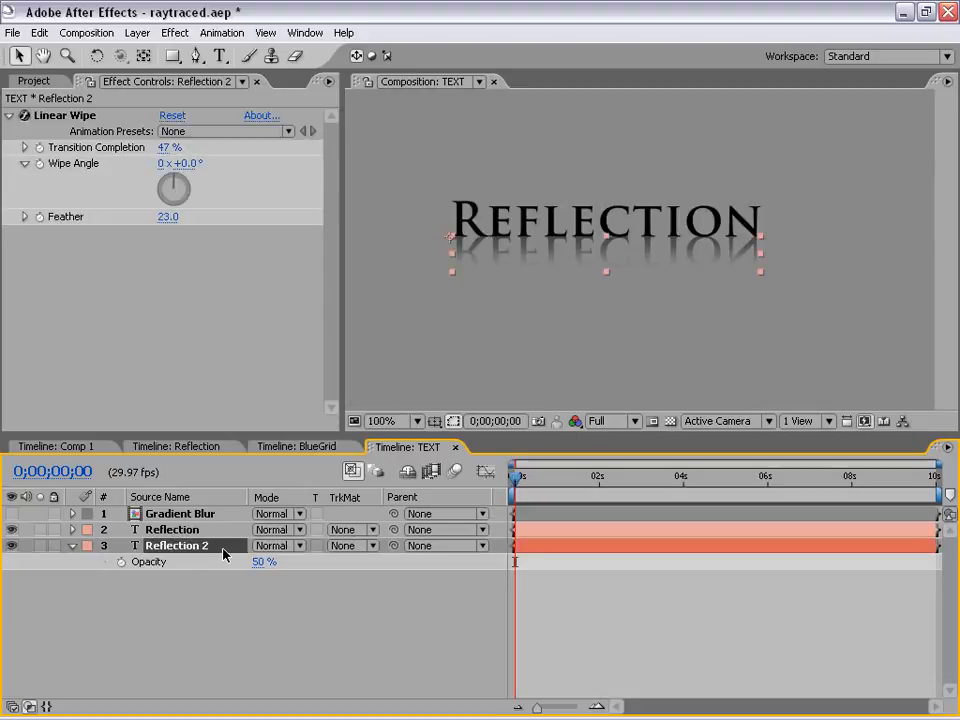
click(175, 32)
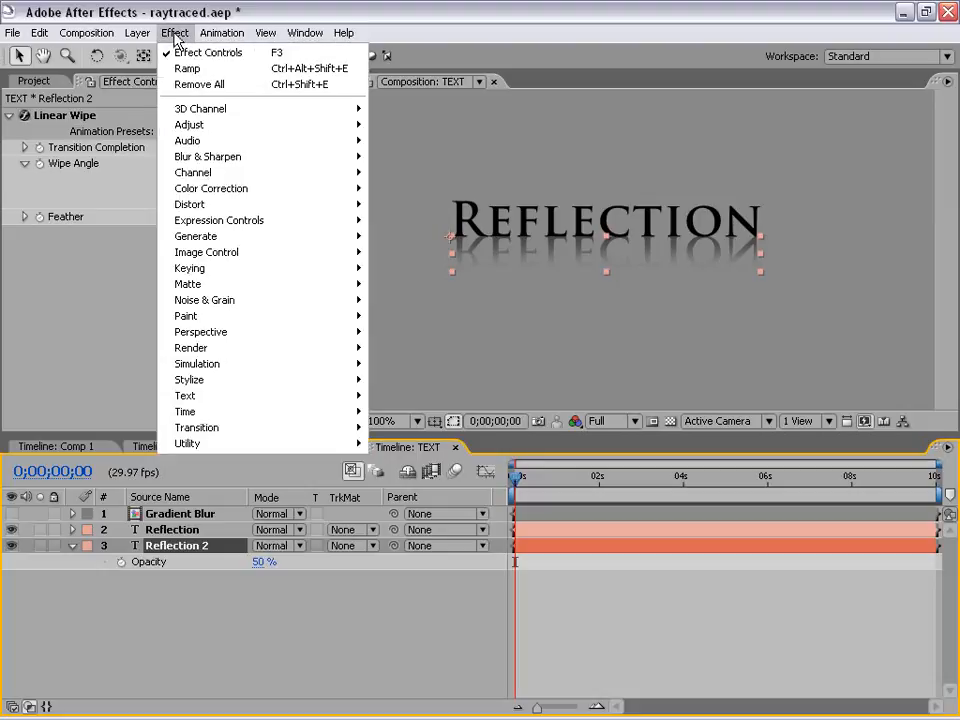
mouse_move(222, 146)
mouse_move(279, 158)
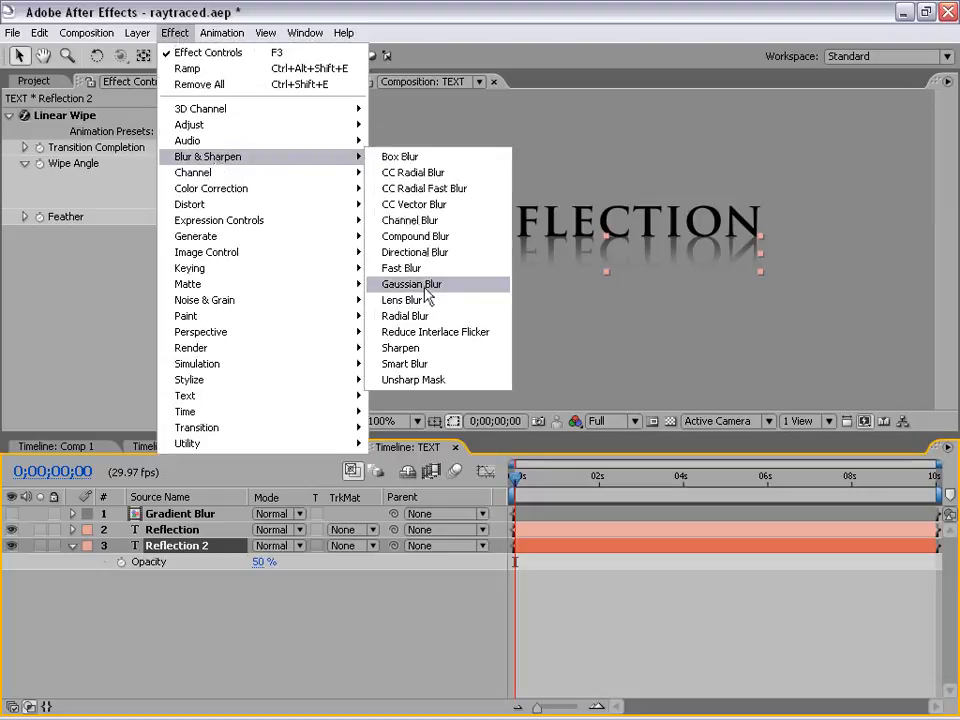
click(421, 237)
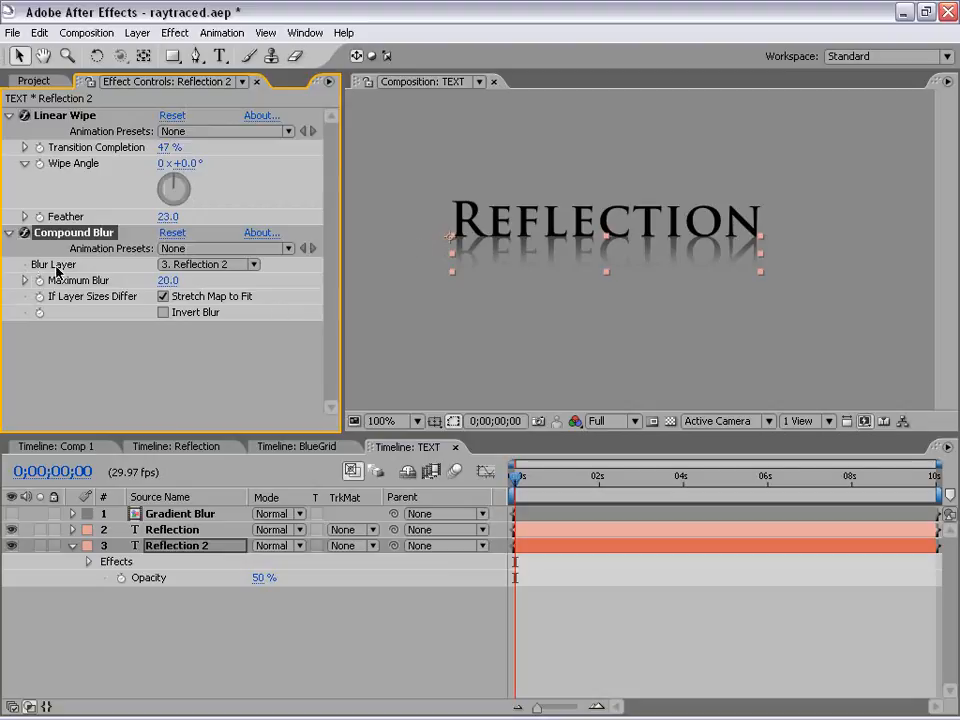
click(176, 264)
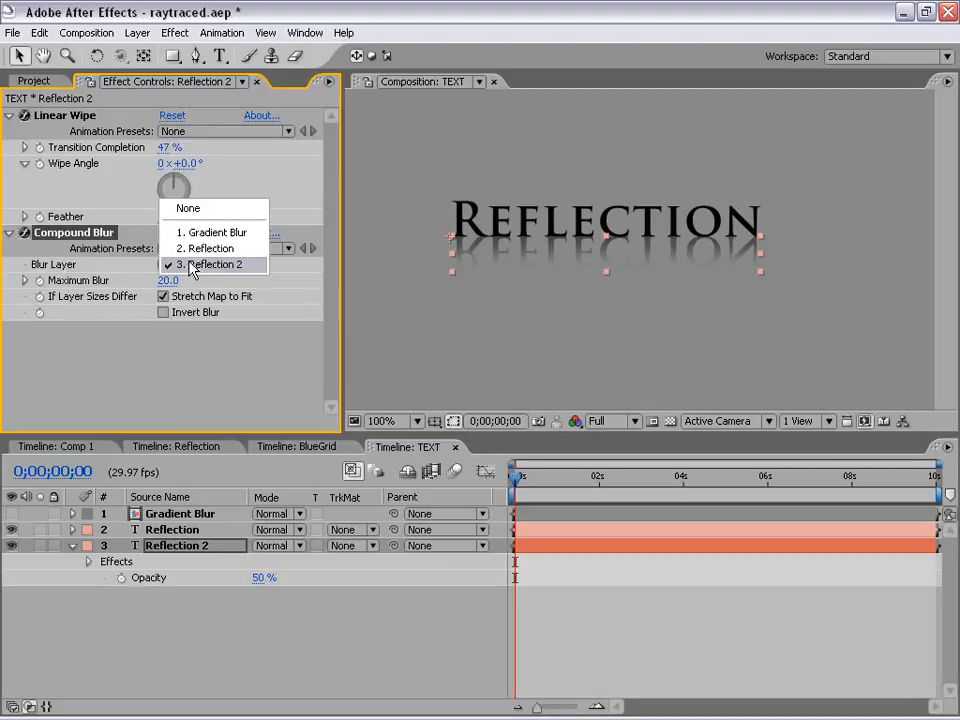
click(221, 232)
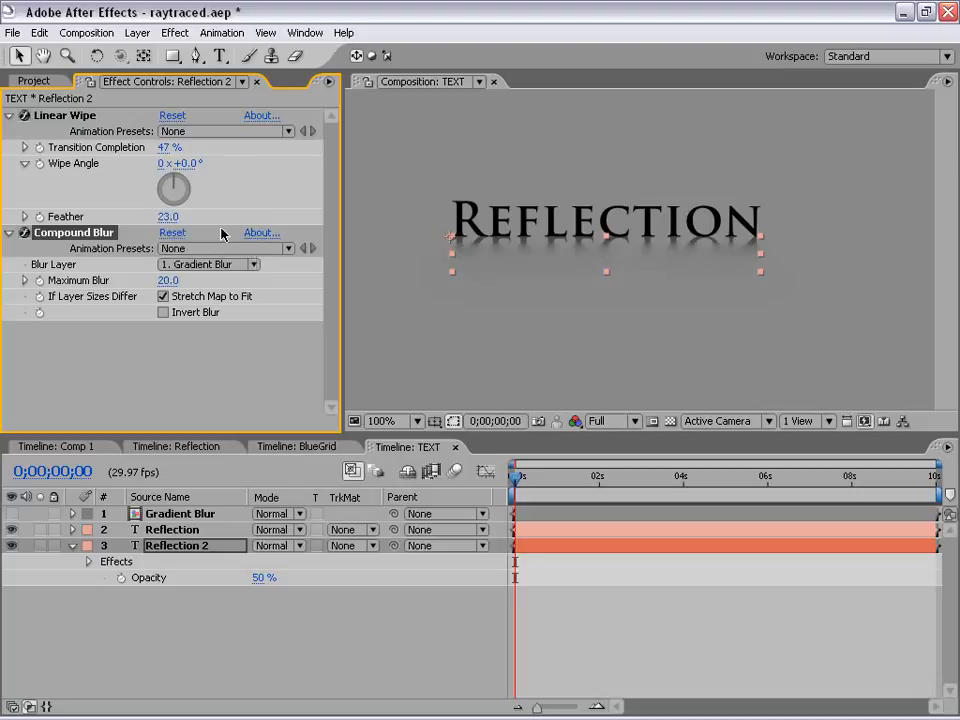
Step: Compare the blurred reflection with its gradient map by briefly showing the Gradient Blur layer and hiding it again
scroll(527, 298, up, 1)
drag(491, 275, 604, 284)
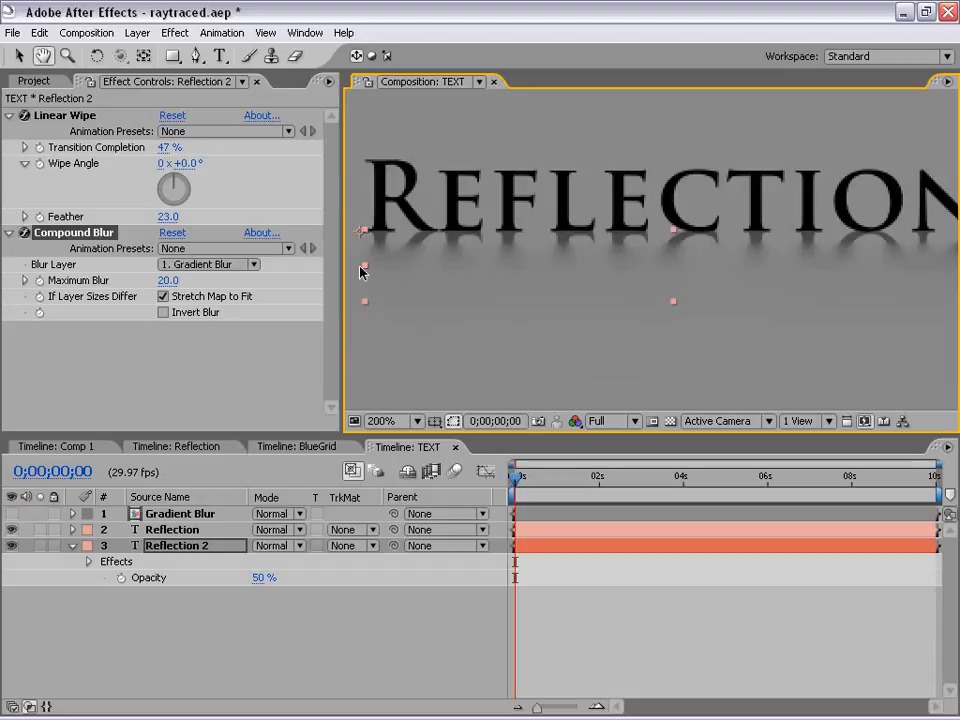
click(11, 513)
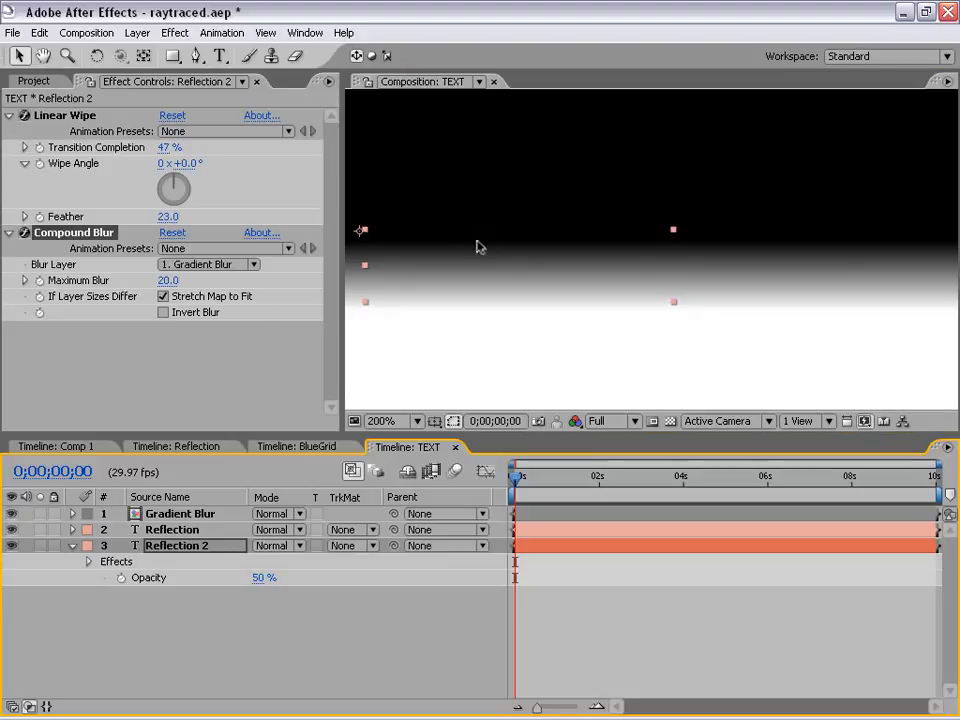
click(11, 513)
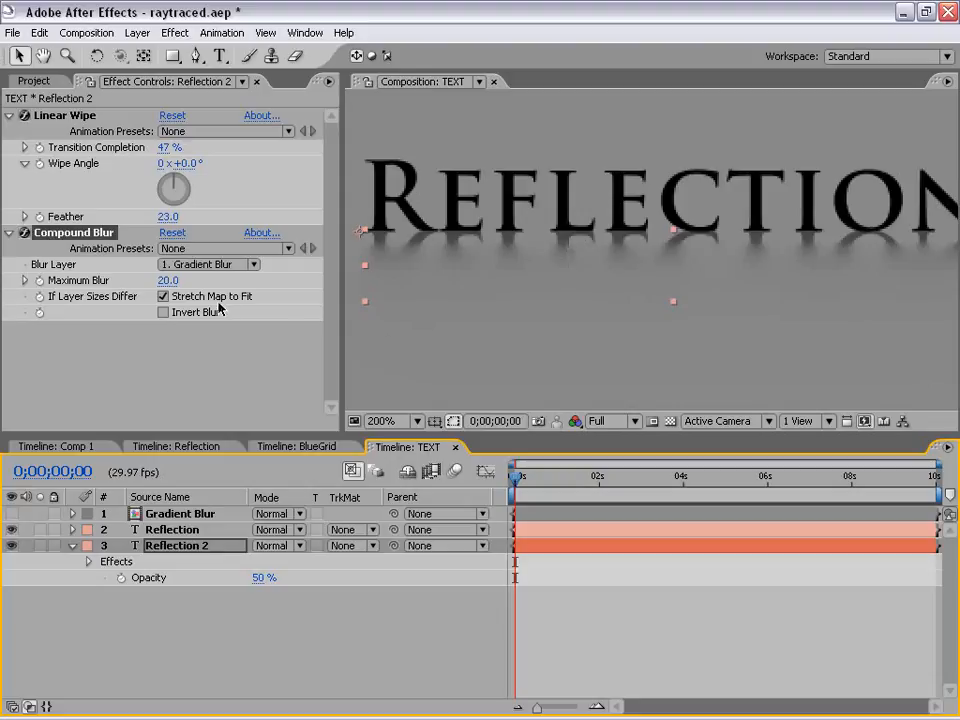
Step: Set the Compound Blur's Maximum Blur to 5
click(166, 281)
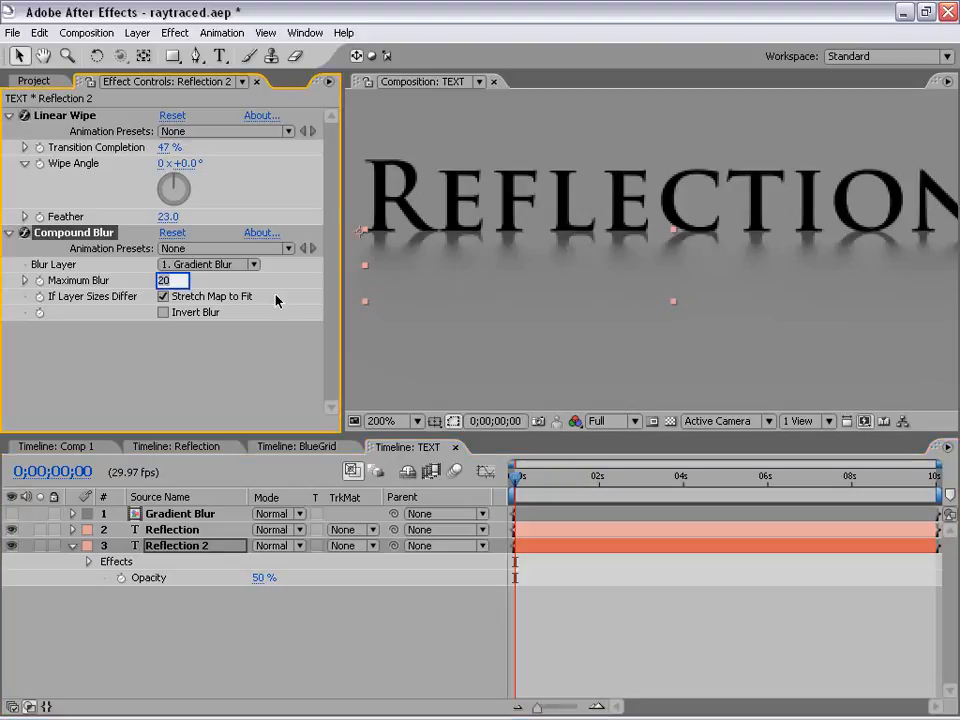
text(5)
key(Return)
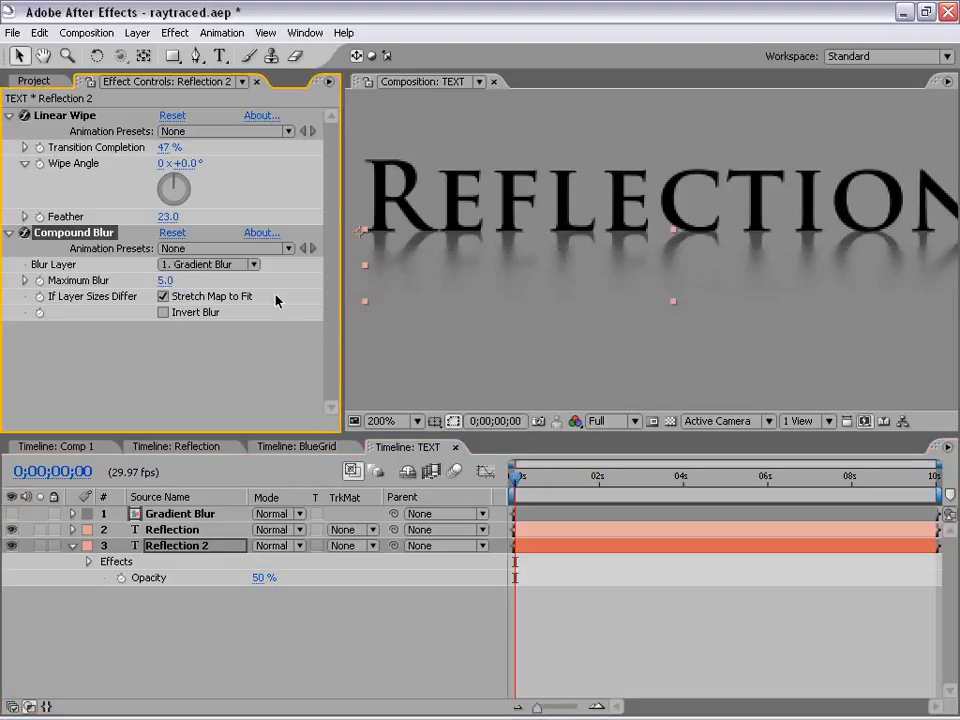
key(comma)
click(678, 652)
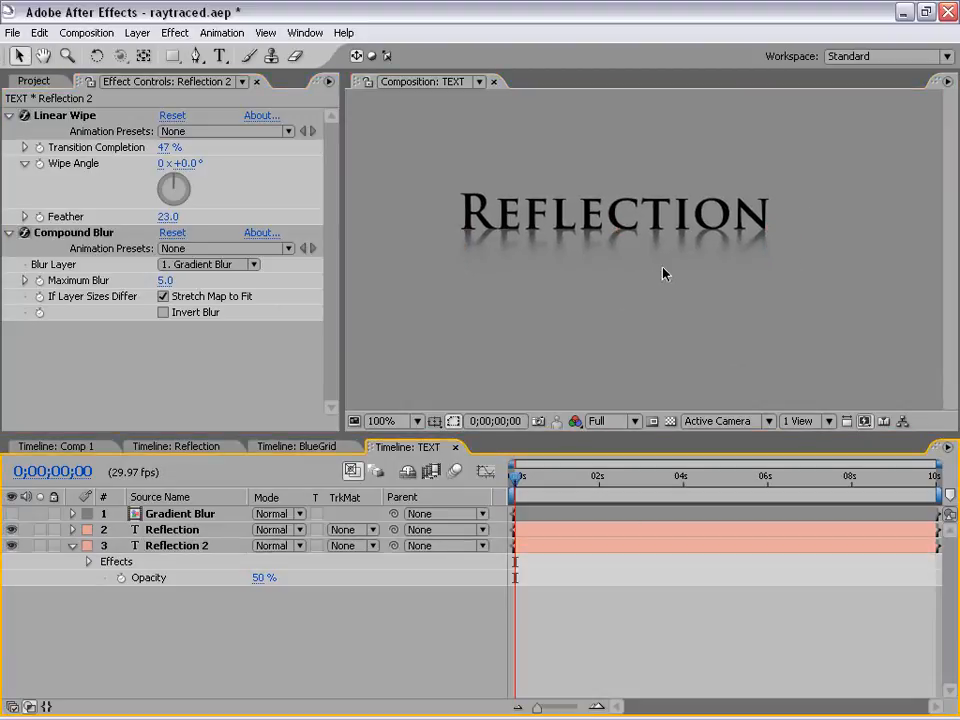
Step: Open the Comp 1 composition and inspect the softened text reflection on the grid floor
click(60, 448)
key(grave)
key(grave)
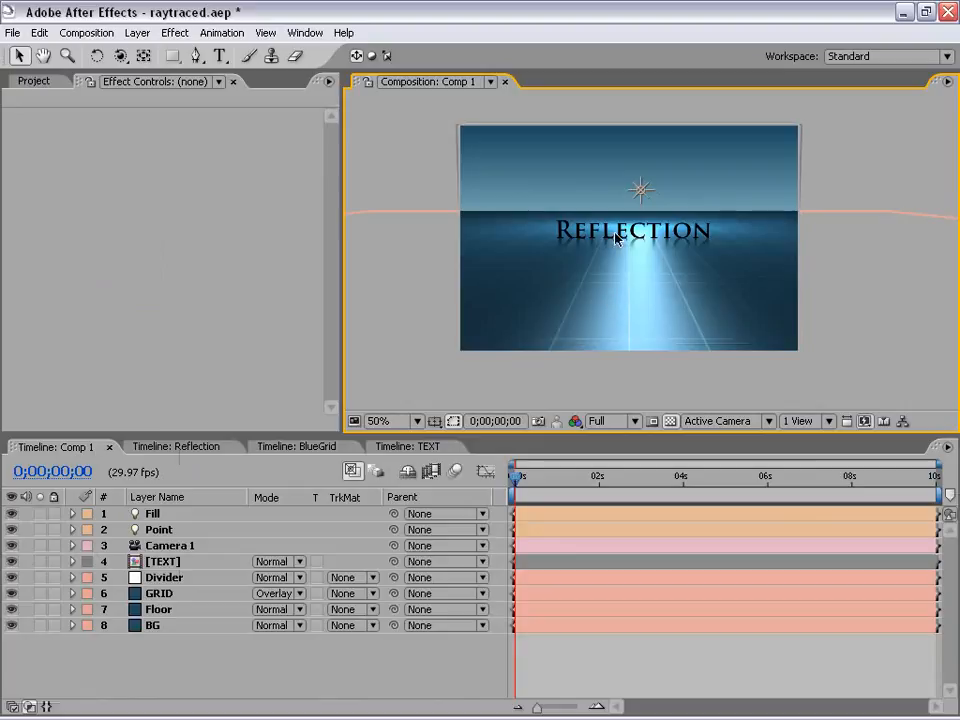
scroll(666, 285, up, 2)
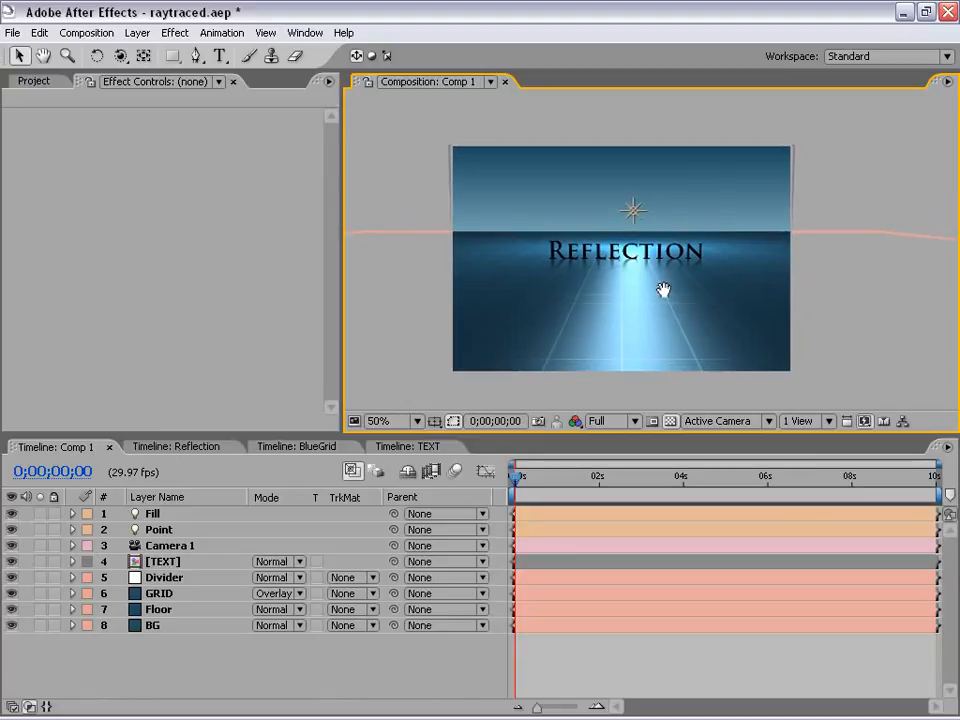
scroll(649, 303, down, 2)
Step: Enable Position keyframing for Camera 1 at 0 seconds and orbit the camera sideways to about 18.5, 123.9, -1050.9
click(167, 546)
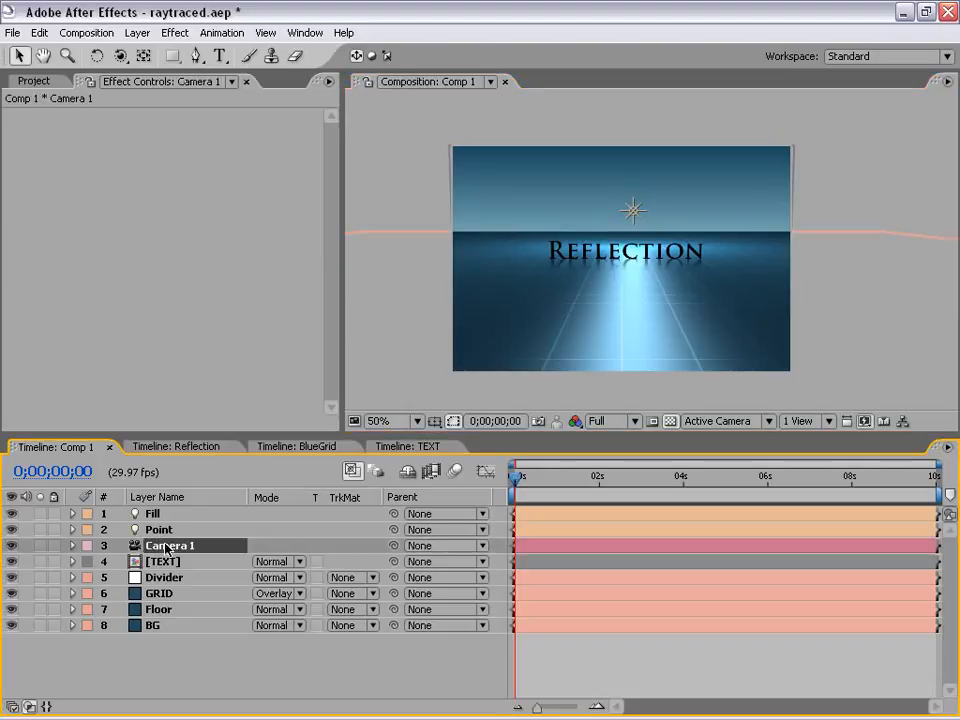
key(p)
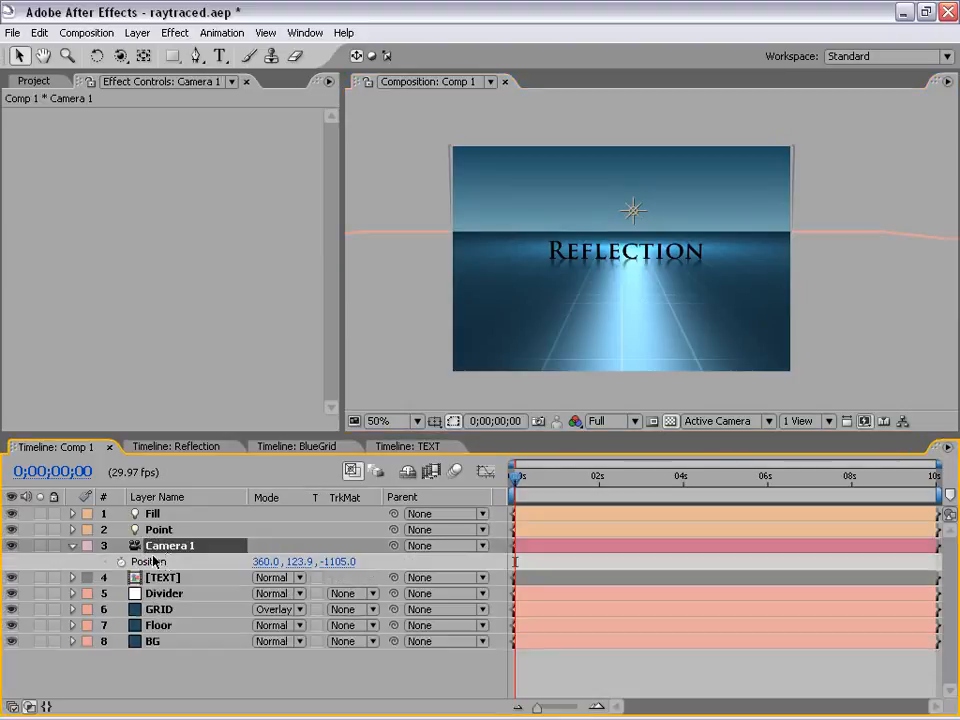
click(121, 562)
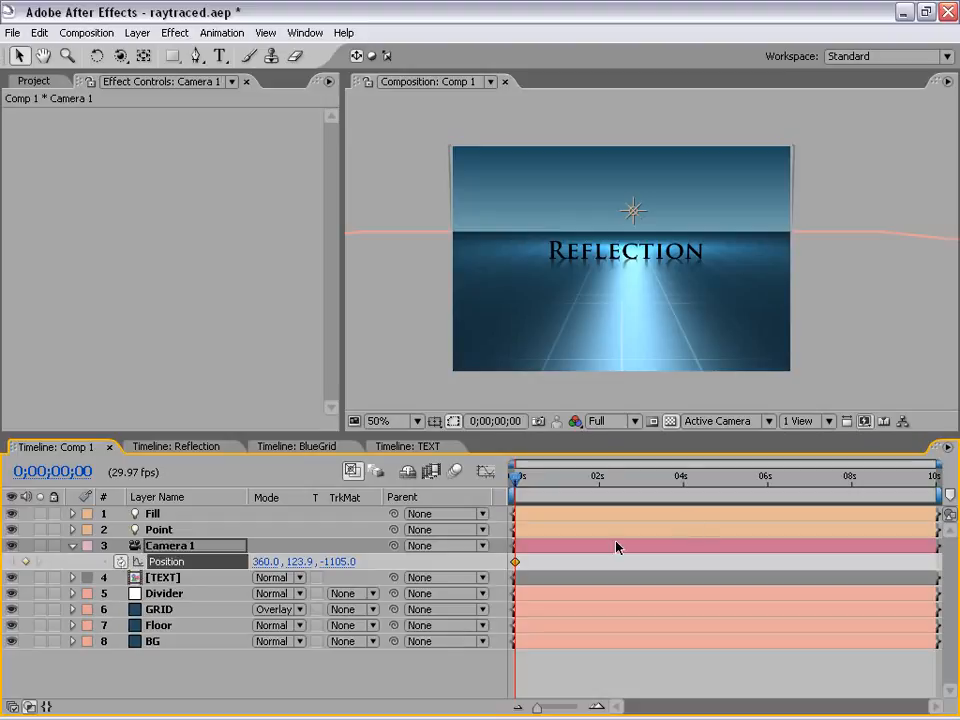
click(121, 60)
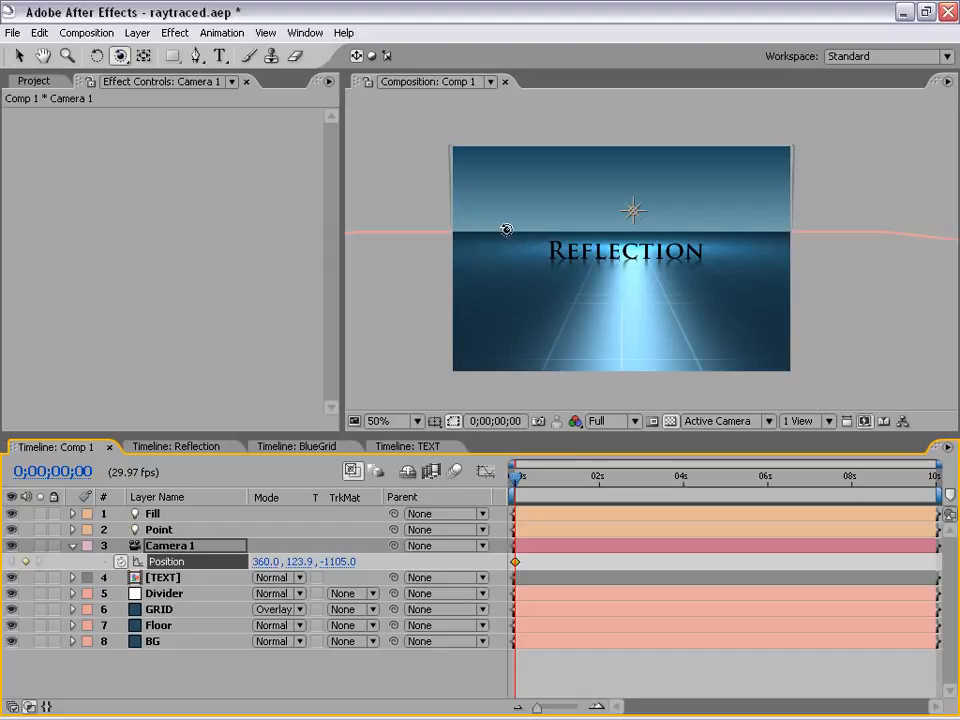
drag(568, 266, 610, 262)
Step: At 4 seconds, orbit Camera 1 to the opposite side of the text, at about 664.6, 123.9, -1062.2
drag(515, 478, 684, 494)
drag(705, 283, 642, 285)
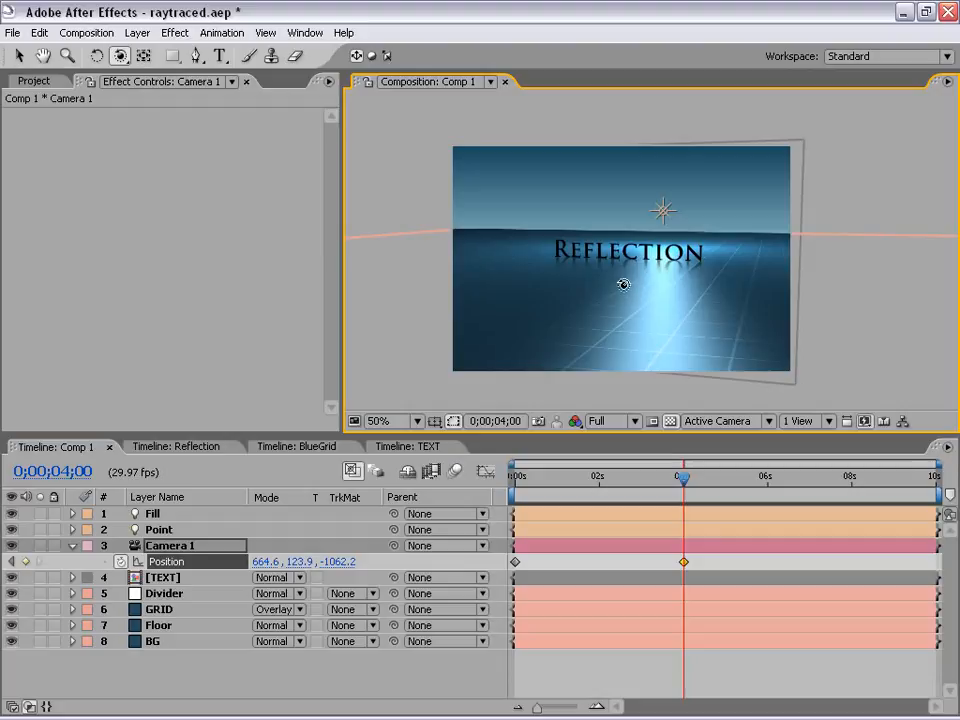
drag(623, 289, 623, 293)
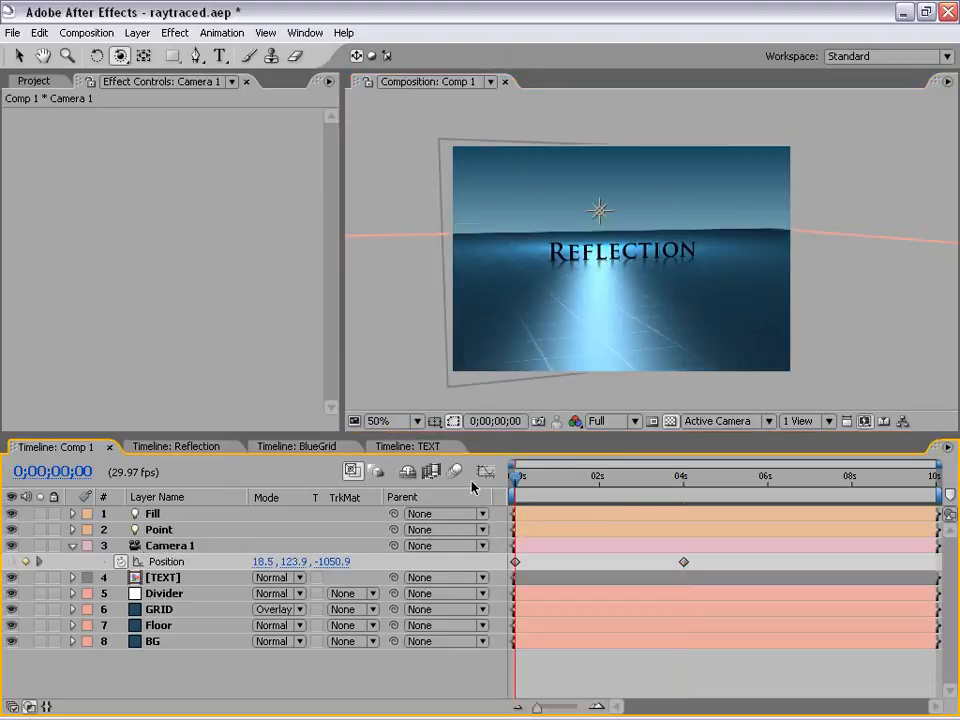
Step: Apply Easy Ease to both of Camera 1's Position keyframes
drag(517, 484, 611, 488)
click(170, 563)
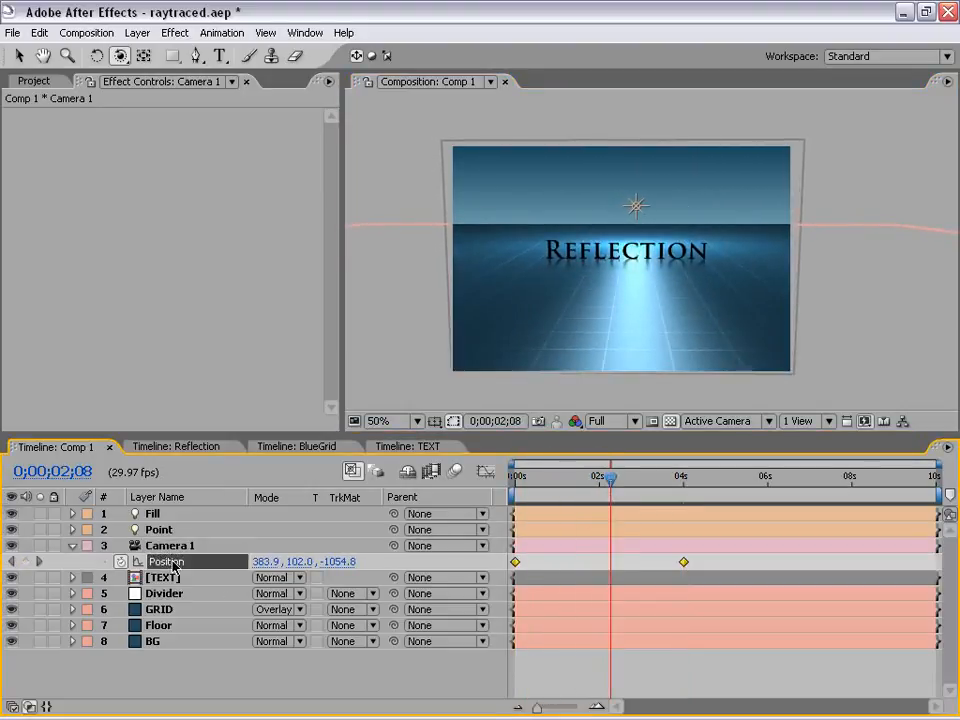
key(F9)
click(300, 677)
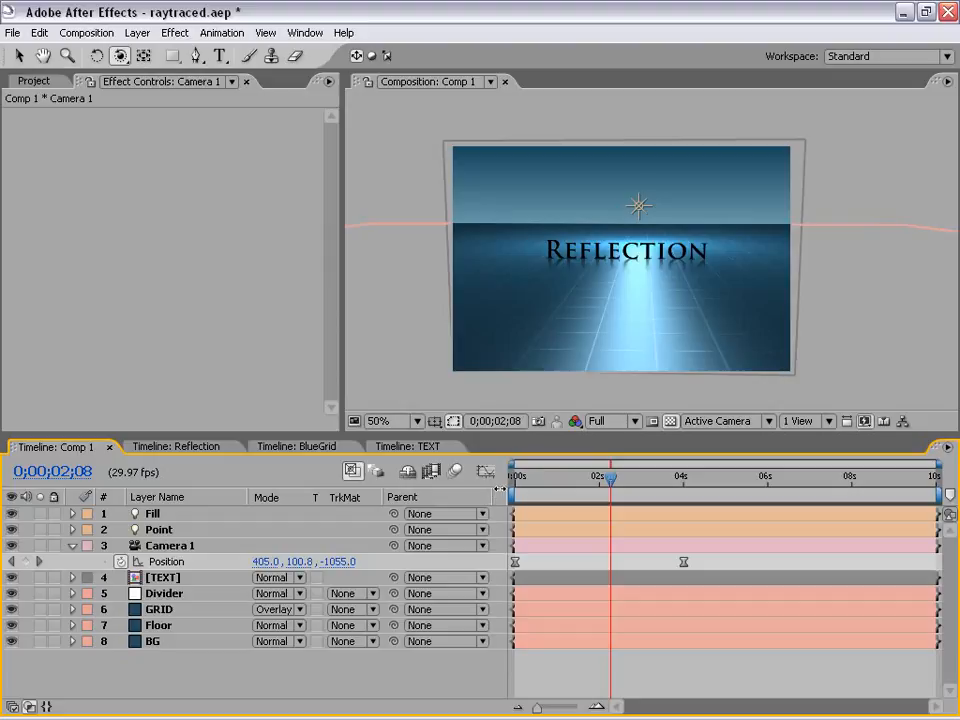
Step: Examine the eased speed curve of Camera 1's Position in the Graph Editor along the start of the move
click(175, 562)
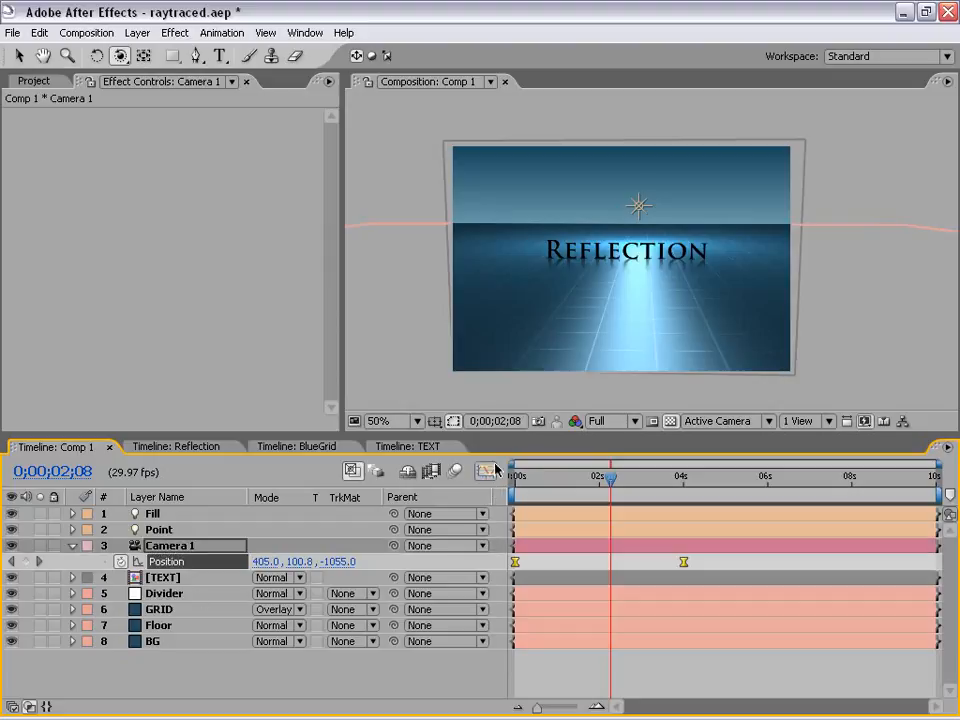
click(485, 471)
drag(514, 485, 641, 484)
click(540, 482)
click(485, 471)
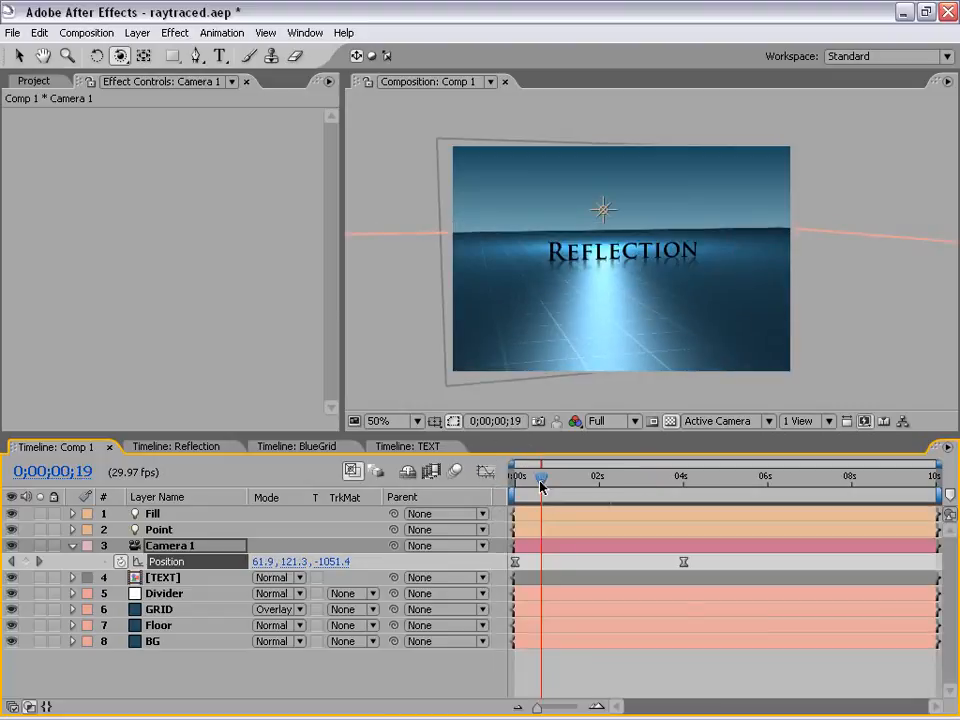
Step: End Comp 1's work area at 0;00;04;15 and preview the camera move in an enlarged composition view
drag(541, 482, 705, 488)
key(grave)
key(v)
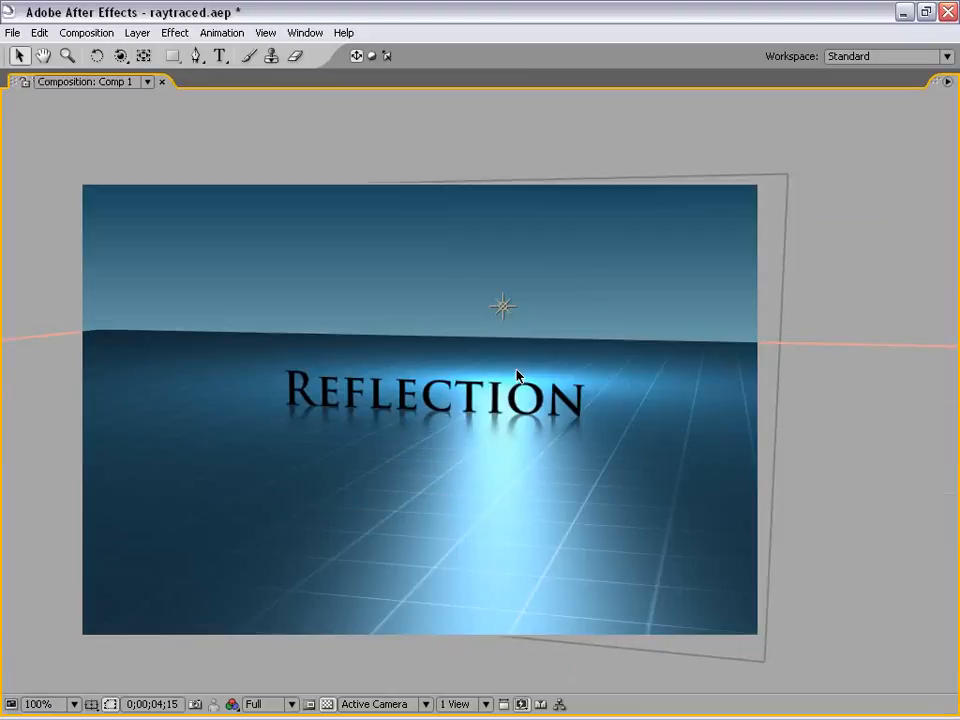
key(grave)
drag(694, 258, 663, 262)
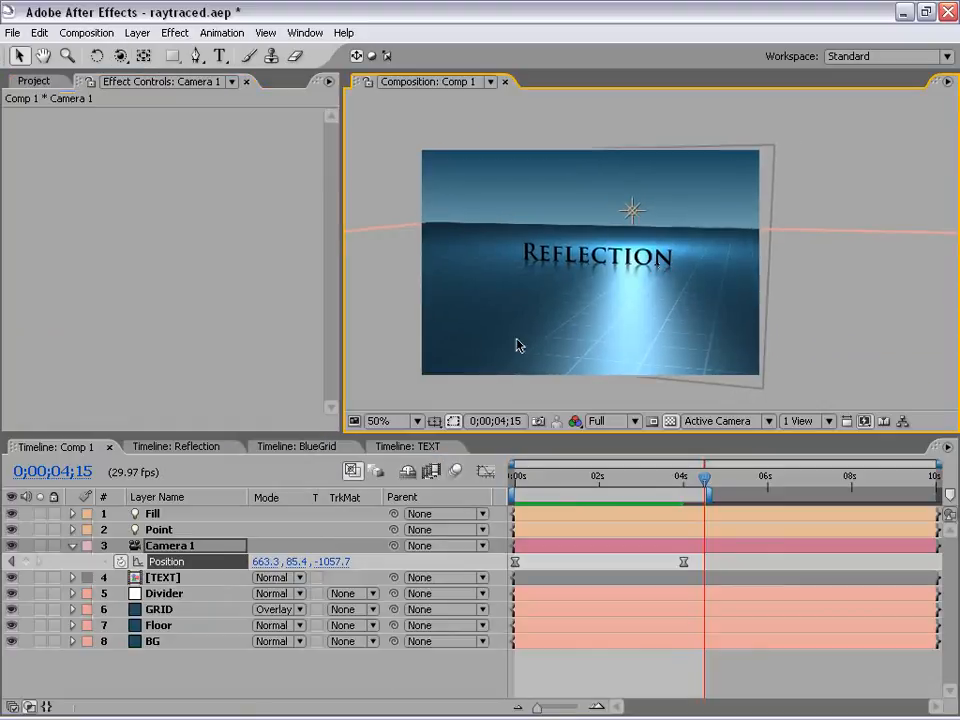
Step: In the TEXT composition, go to 0 seconds and parent the Reflection 2 layer to the Reflection layer
click(395, 449)
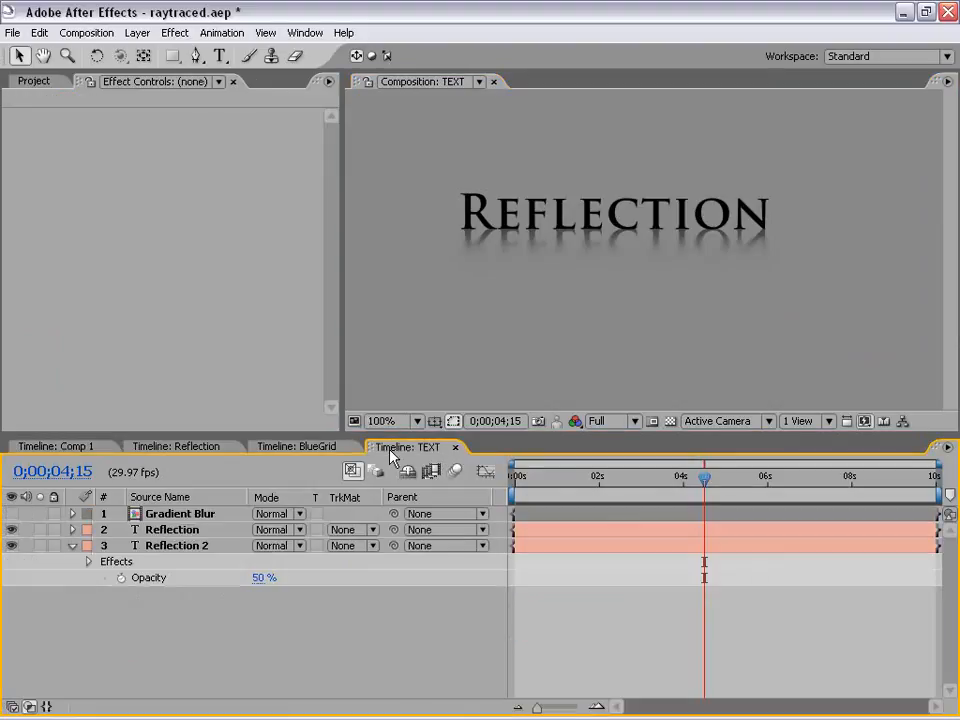
drag(652, 487, 403, 514)
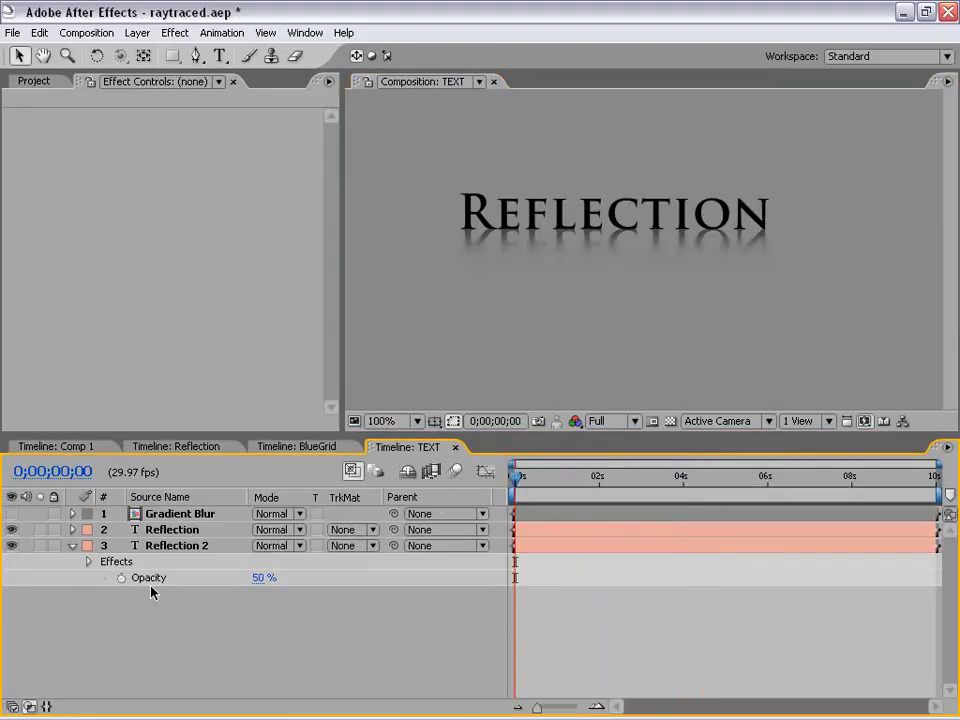
click(73, 546)
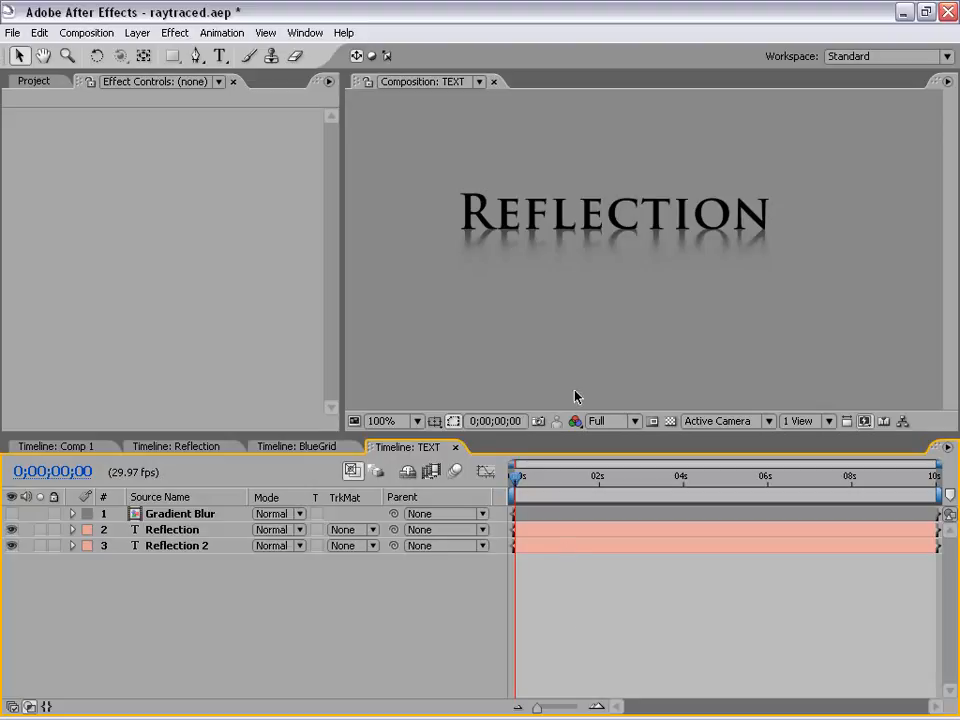
drag(393, 545, 165, 530)
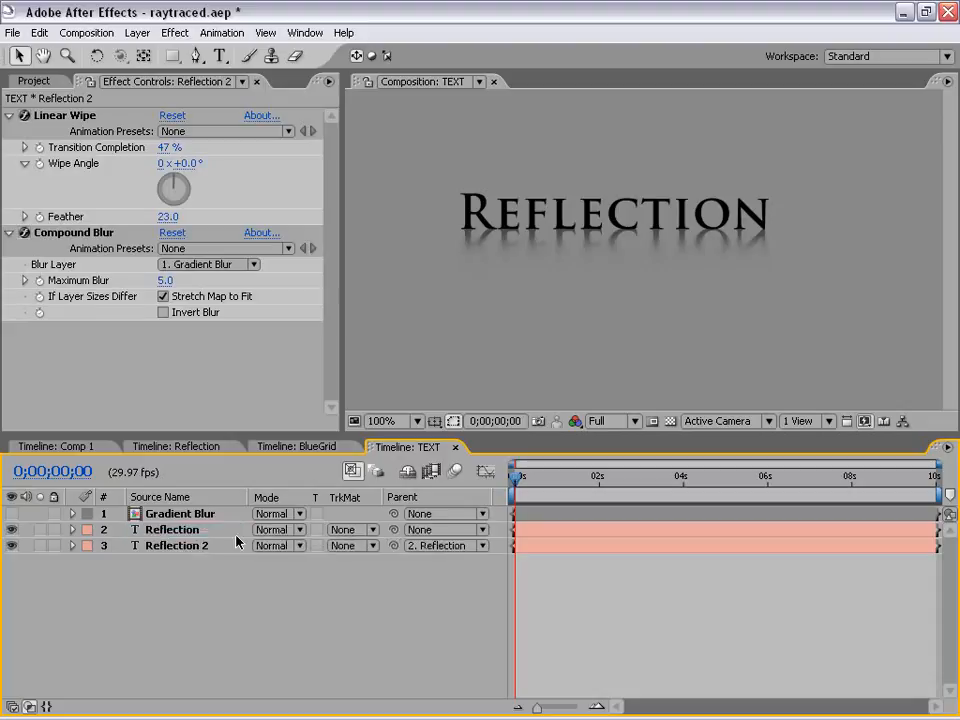
Step: Shift the Reflection text layer slightly right and down to test that its mirrored copy follows
click(154, 530)
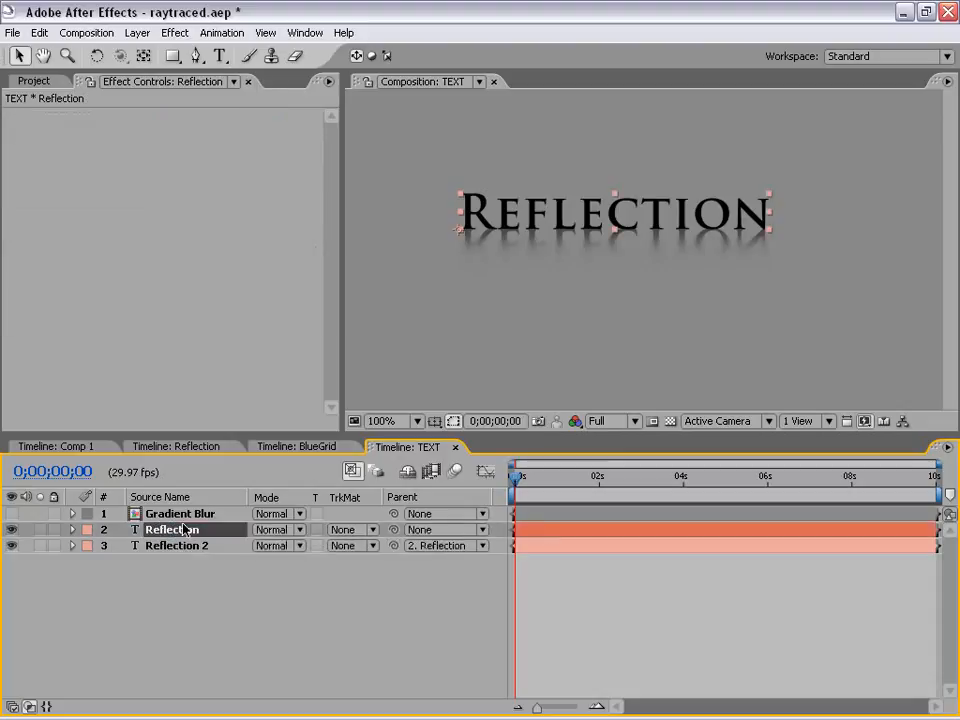
mouse_move(611, 214)
mouse_down()
mouse_move(615, 195)
mouse_move(729, 214)
mouse_move(598, 215)
mouse_move(728, 222)
mouse_move(626, 221)
mouse_up()
key(comma)
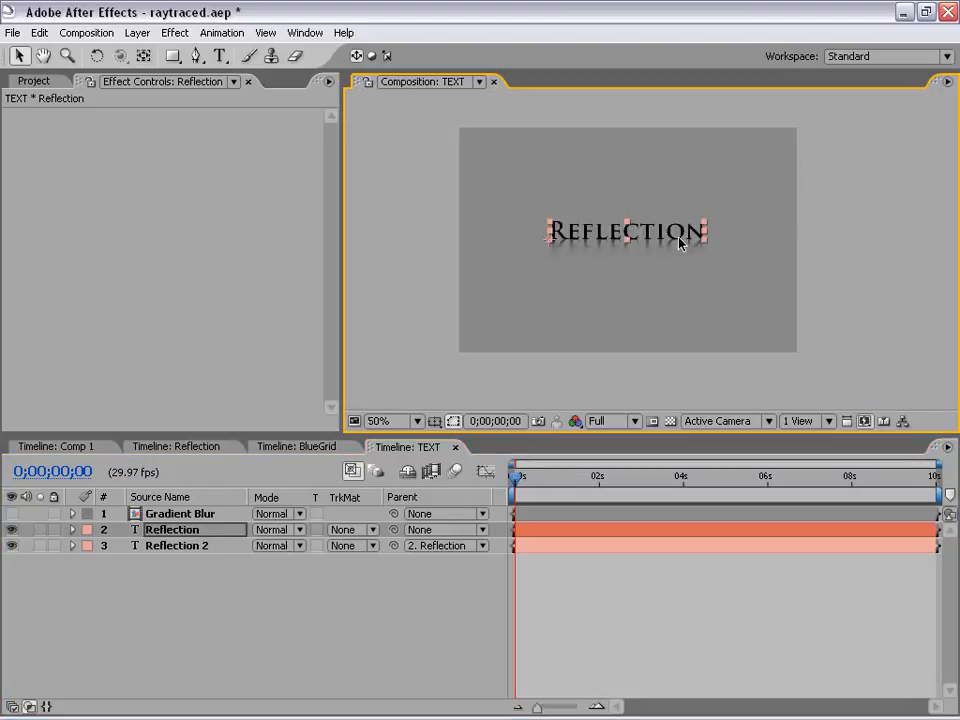
key(period)
Step: Link Reflection 2's Source Text to the original layer with the expression thisComp.layer("Reflection").text.sourceText
click(176, 545)
click(72, 545)
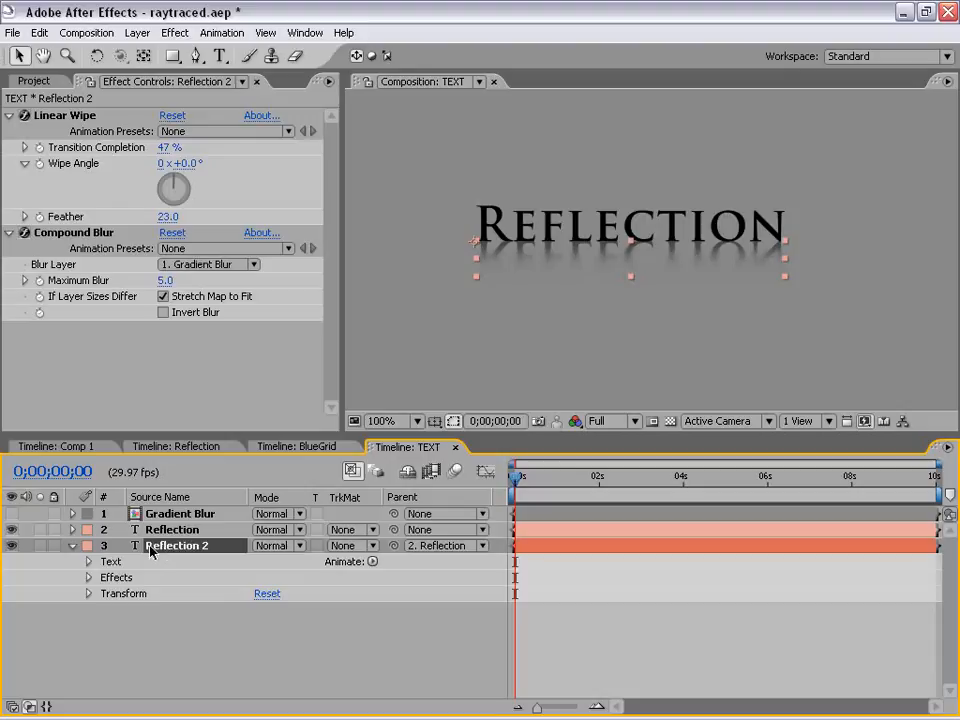
click(88, 561)
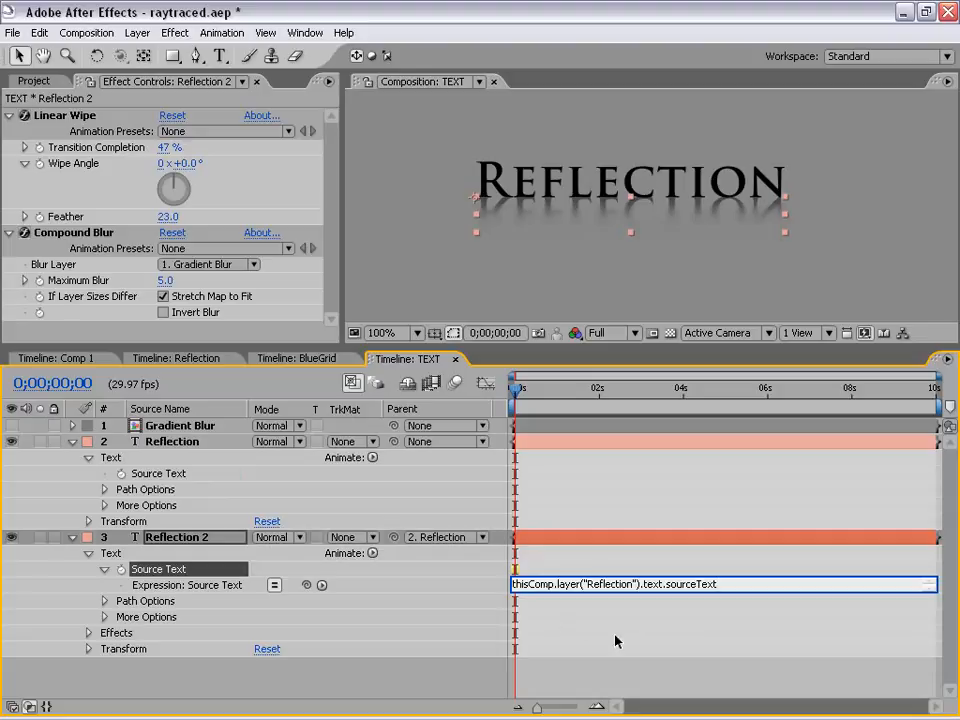
click(615, 641)
Step: Replace the Reflection layer's wording with "CreativeCow"
click(550, 441)
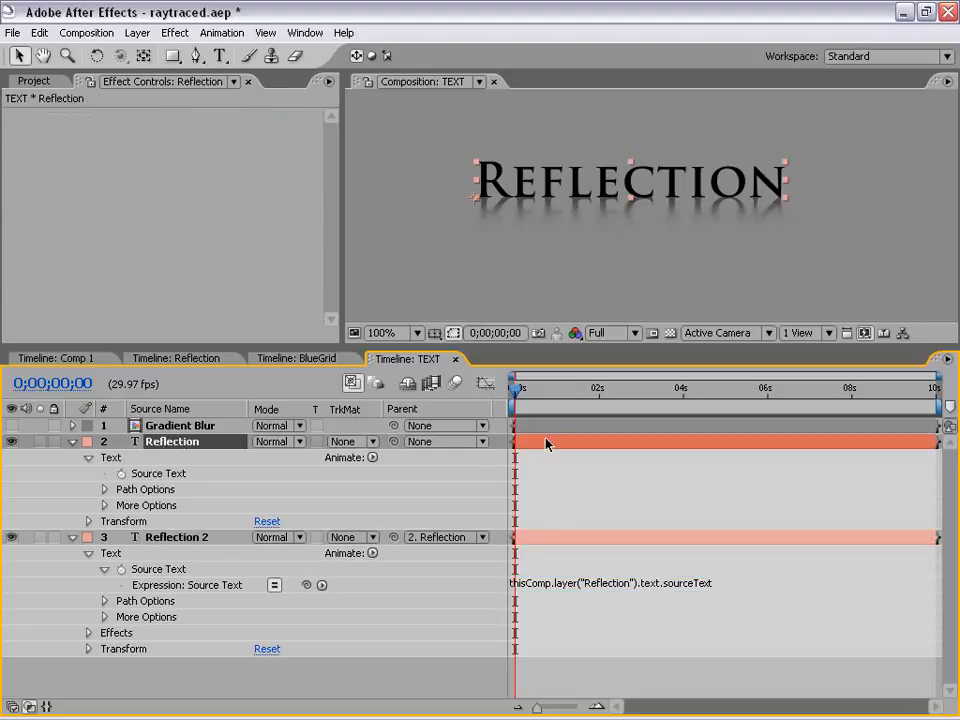
double_click(565, 188)
text(CreativeCow)
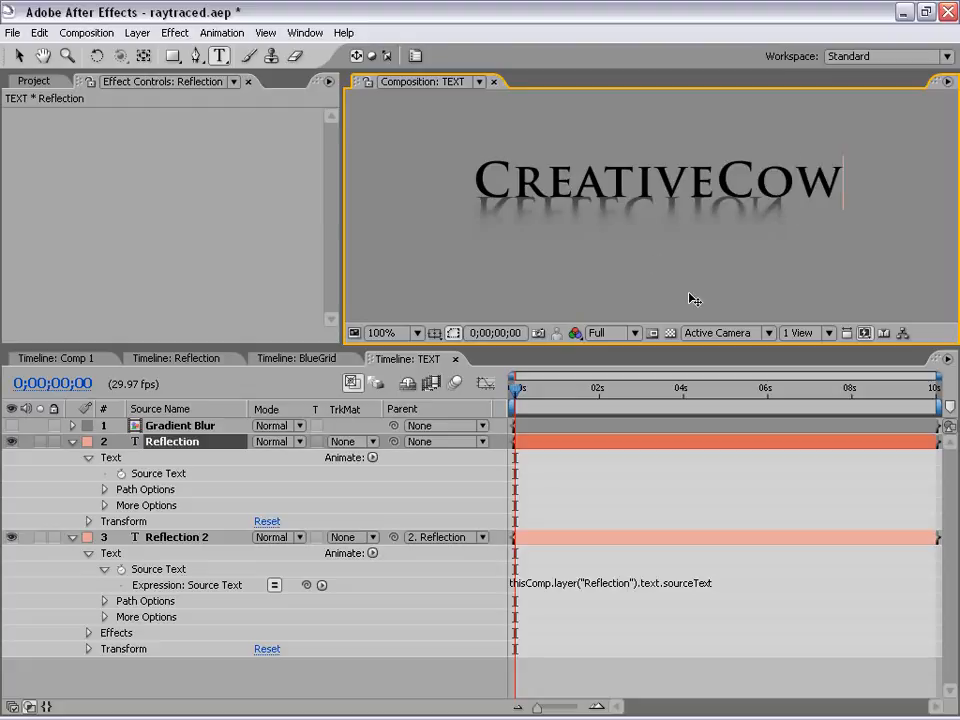
key(KP_Enter)
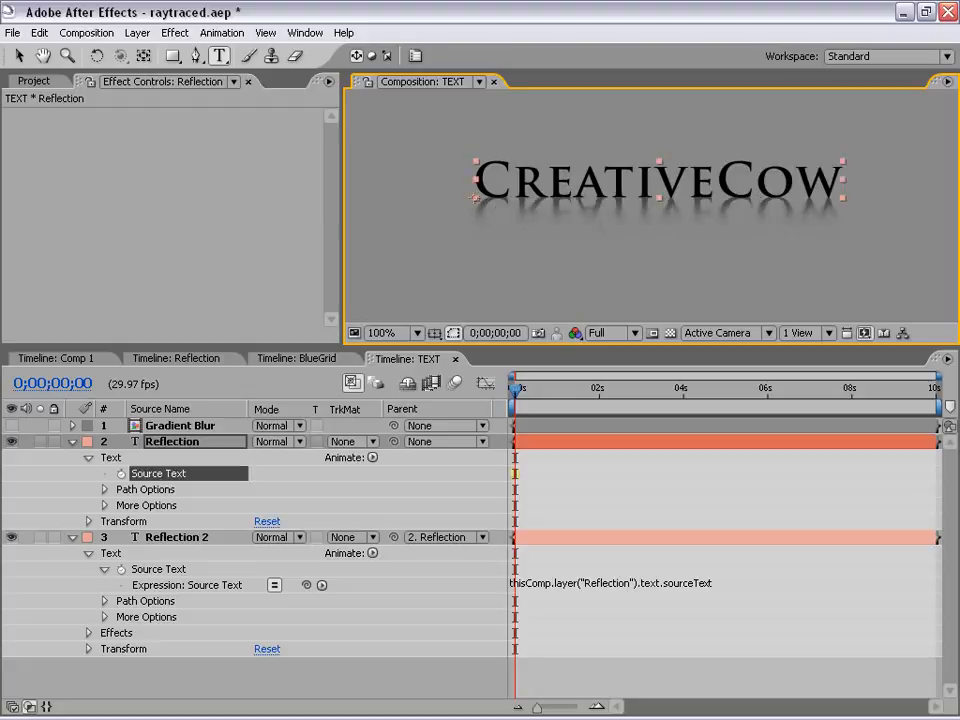
key(v)
click(595, 483)
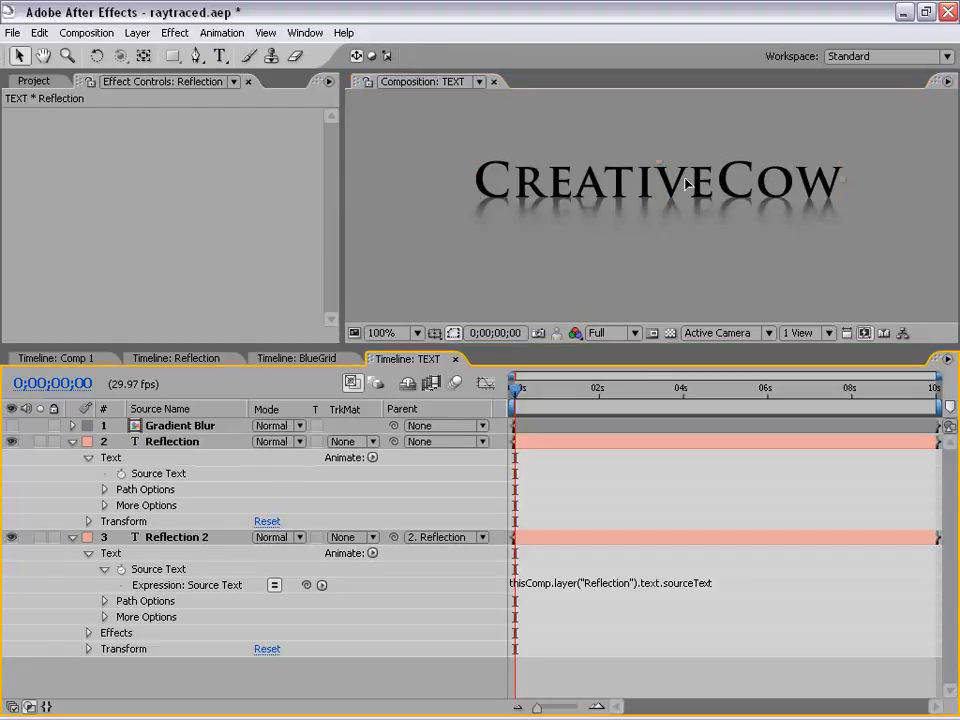
Step: Re-centre the CreativeCow text horizontally in the TEXT composition, trying a higher position and undoing that move
click(686, 183)
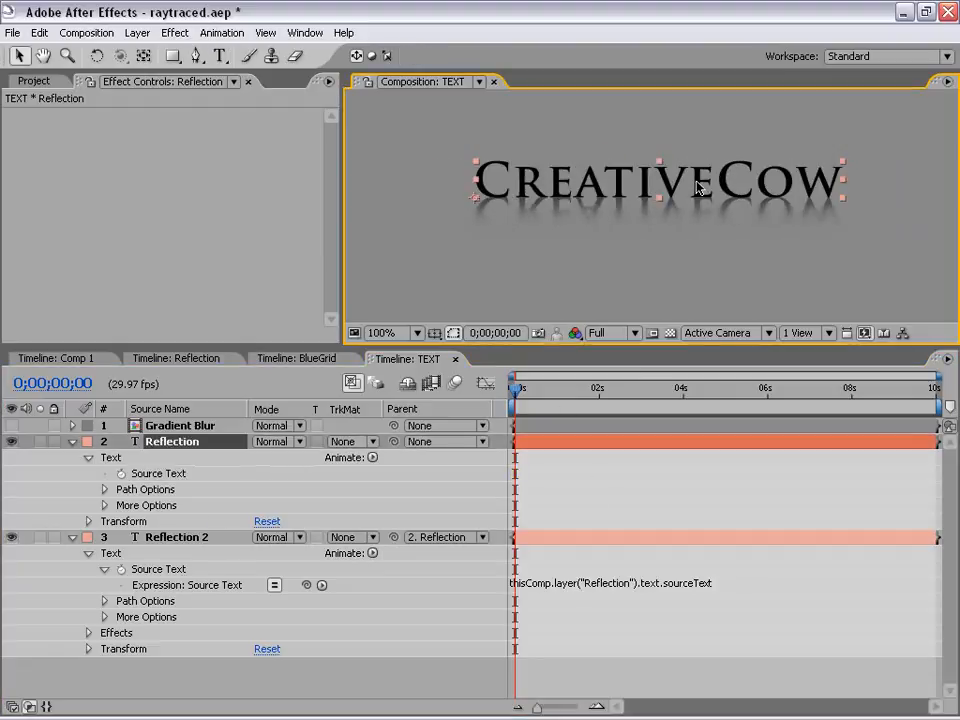
scroll(698, 187, down, 2)
mouse_move(670, 222)
mouse_down()
mouse_move(659, 222)
mouse_move(661, 231)
mouse_up()
scroll(630, 231, up, 2)
drag(661, 228, 661, 166)
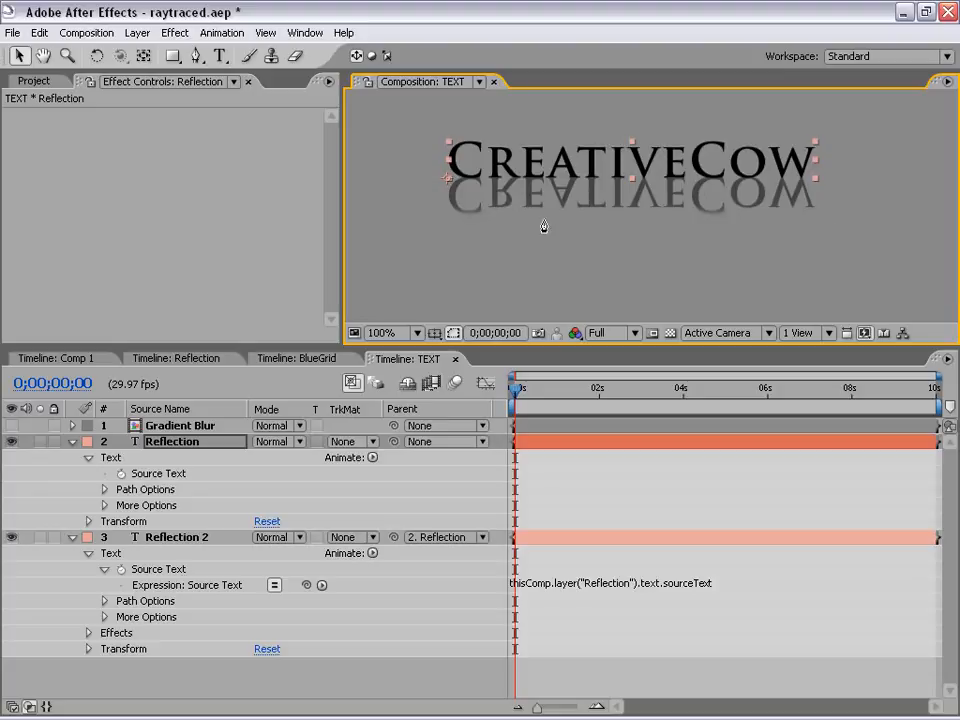
key(ctrl+z)
drag(670, 200, 632, 207)
Step: Open Comp 1 and inspect the CreativeCow text with its reflection on the grid floor
click(56, 358)
key(grave)
key(grave)
scroll(660, 211, down, 1)
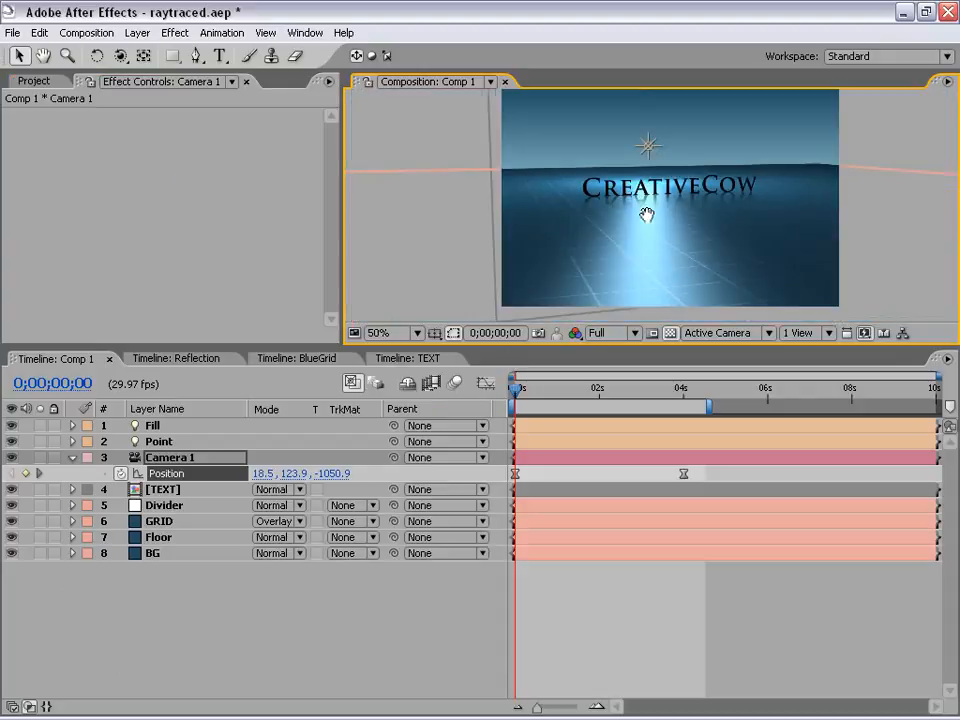
drag(706, 194, 638, 207)
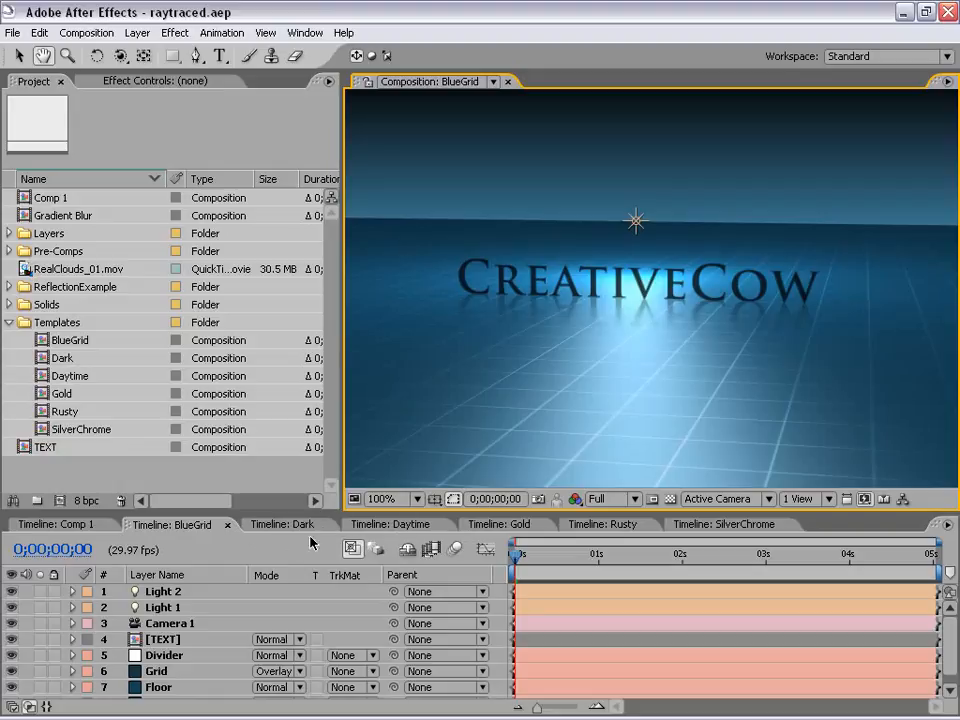
Step: Review the Dark and Daytime template compositions, checking a moment of Dark's camera move and Daytime's floor reflection
click(276, 527)
drag(534, 545, 580, 555)
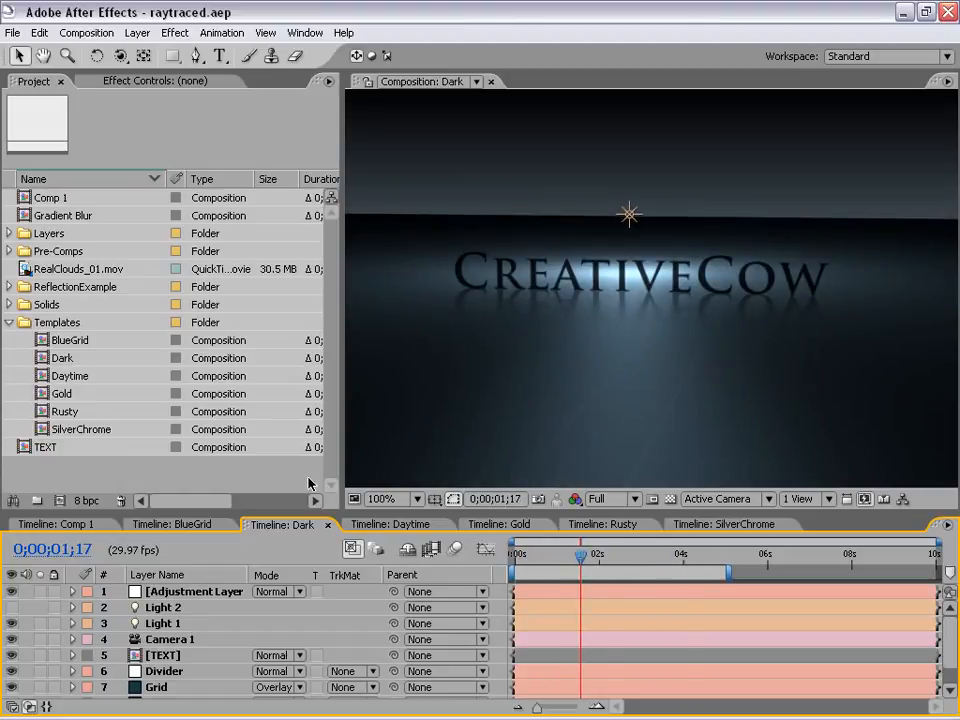
click(425, 524)
key(space)
scroll(634, 334, down, 1)
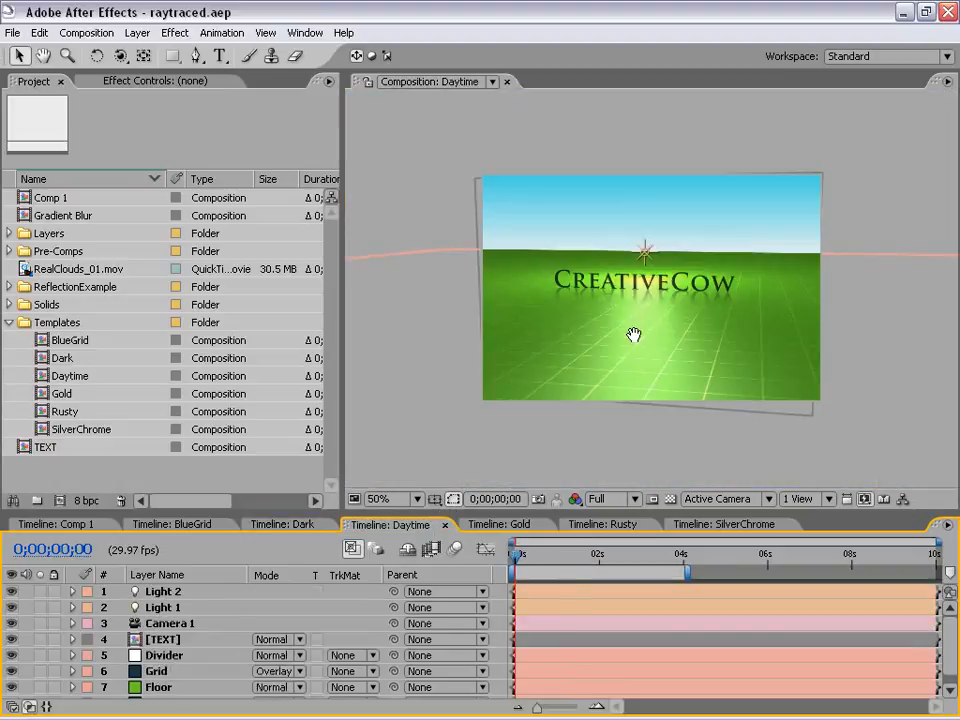
scroll(683, 352, up, 1)
drag(694, 337, 686, 348)
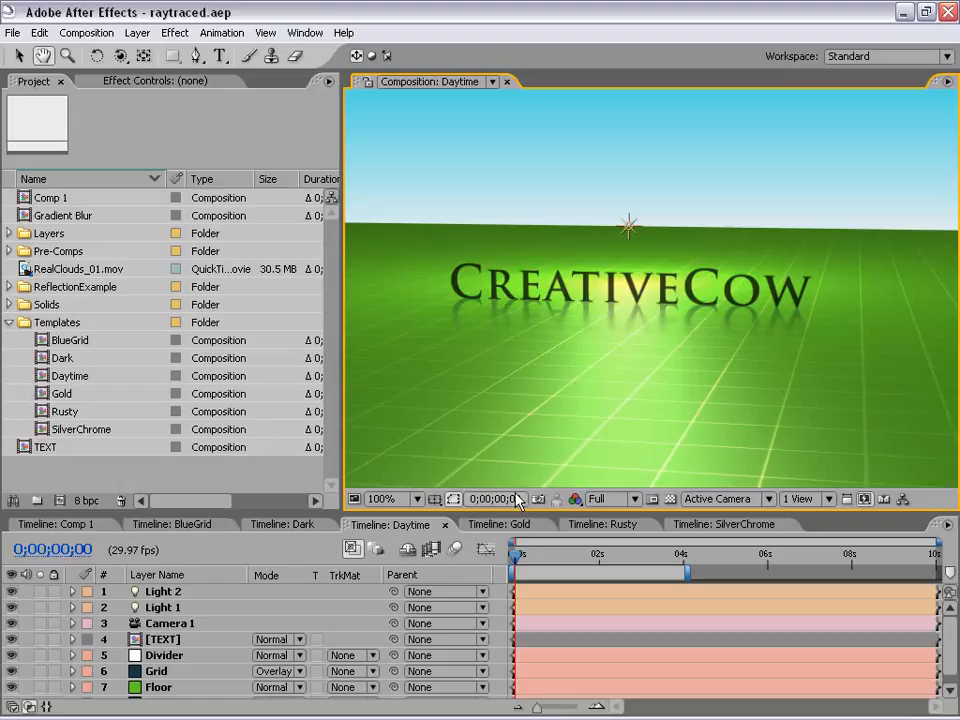
Step: Review the Gold, Rusty and SilverChrome template compositions, then the VC composition, for their floor textures and reflections
click(491, 525)
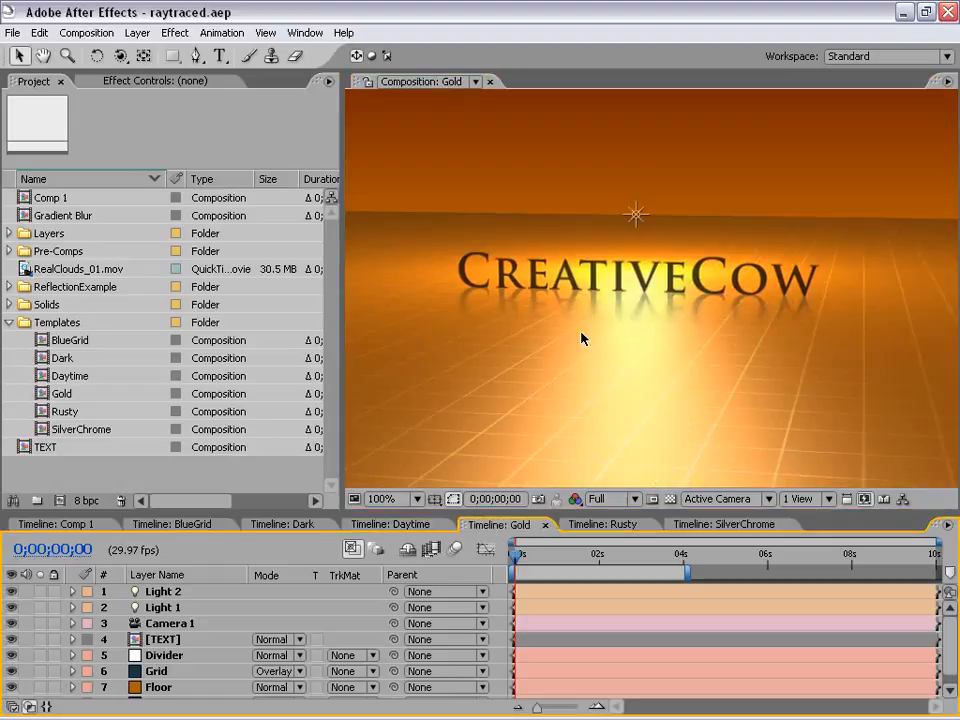
click(597, 526)
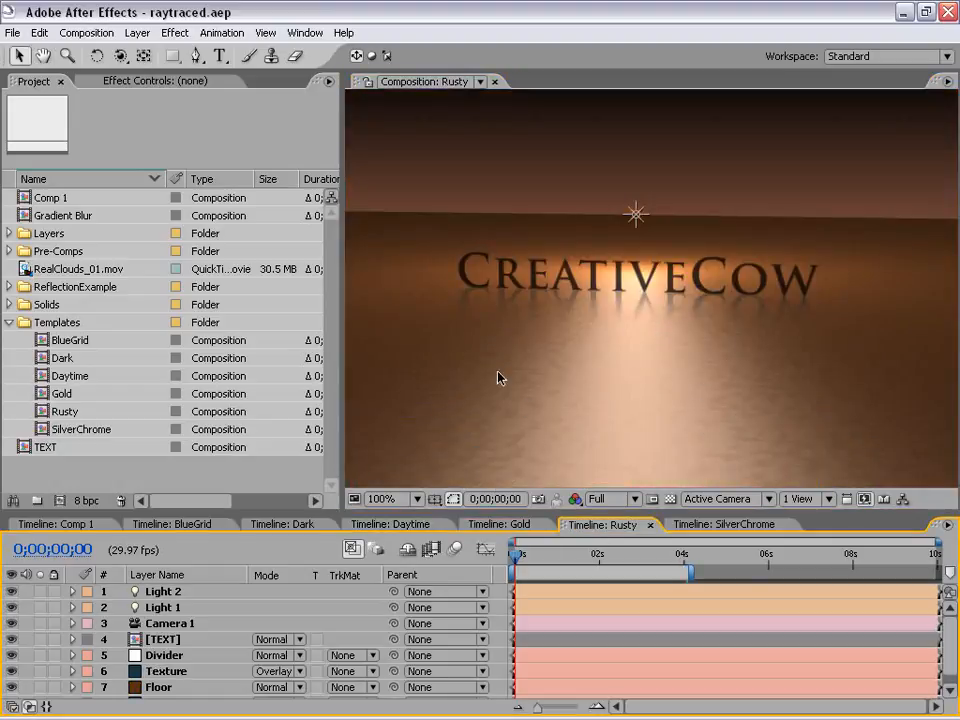
click(722, 525)
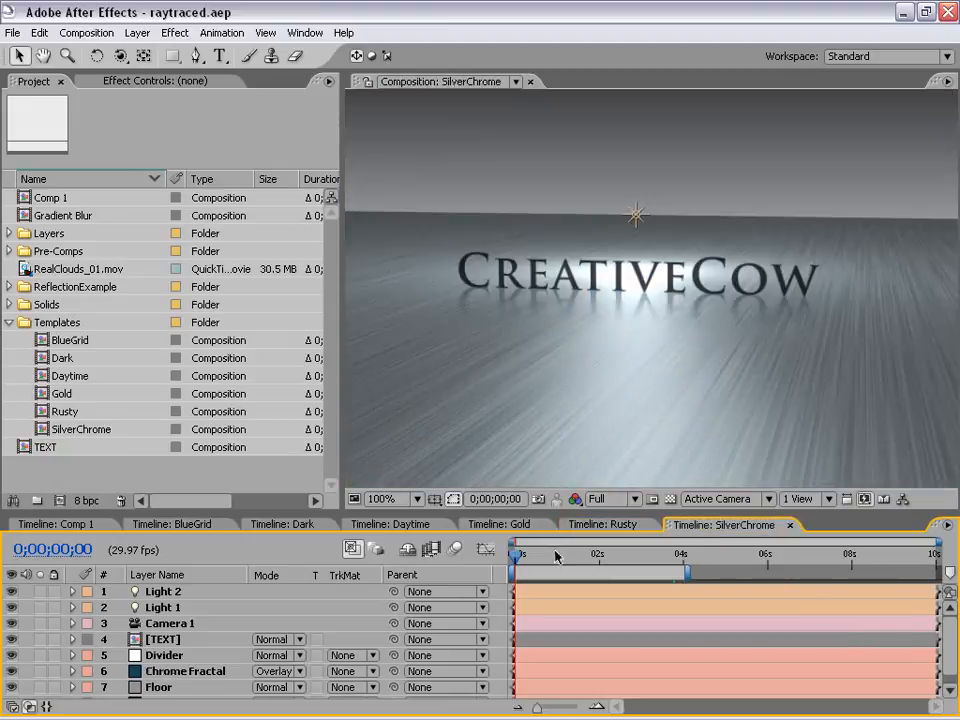
click(663, 556)
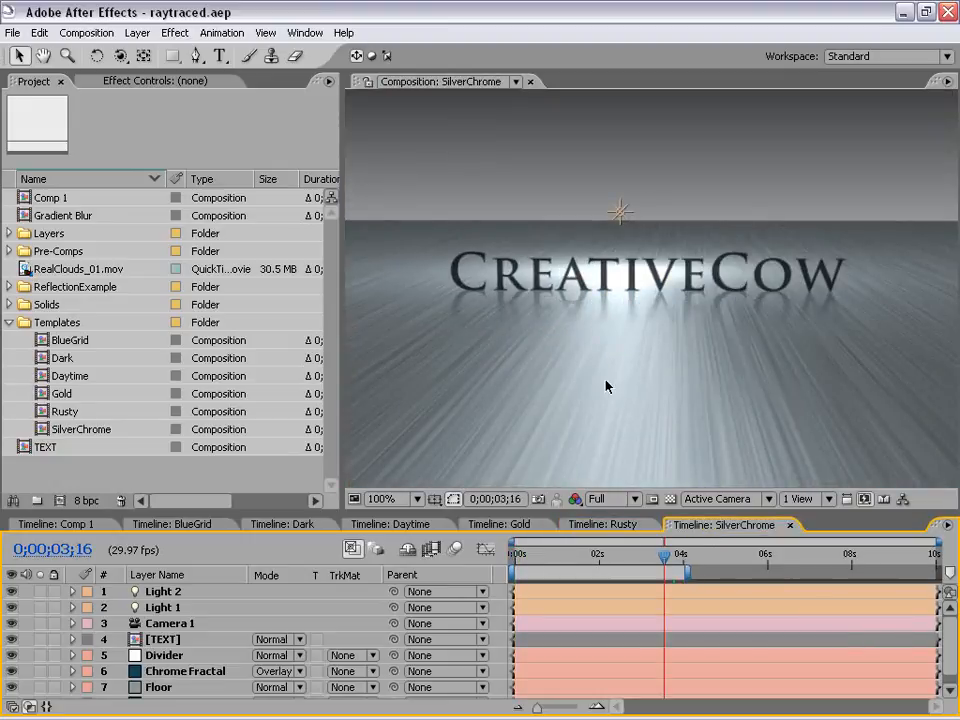
click(268, 525)
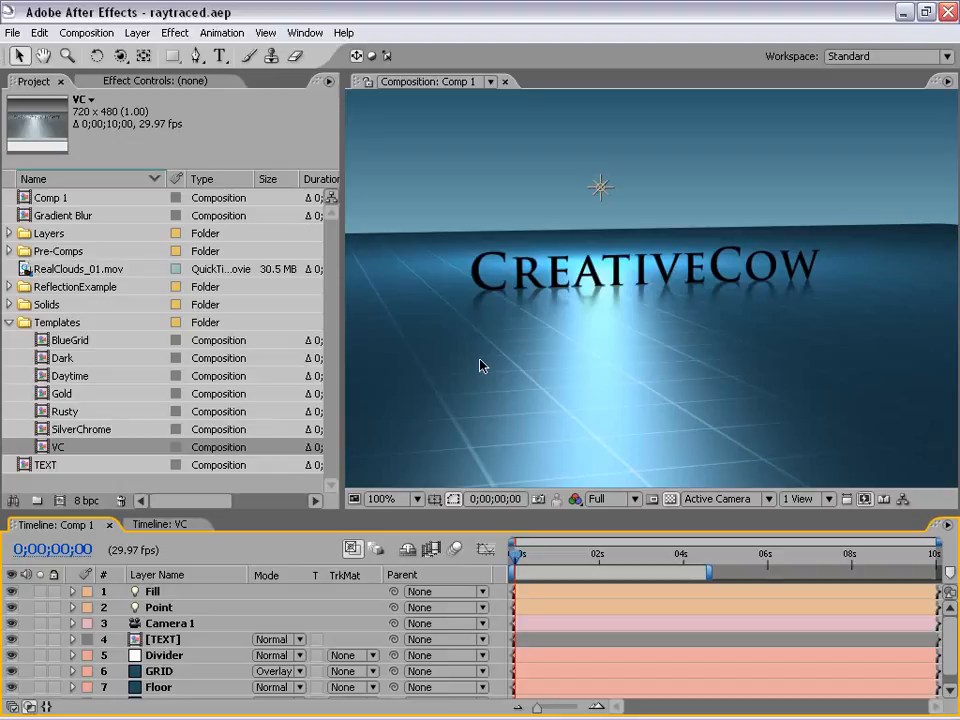
click(165, 525)
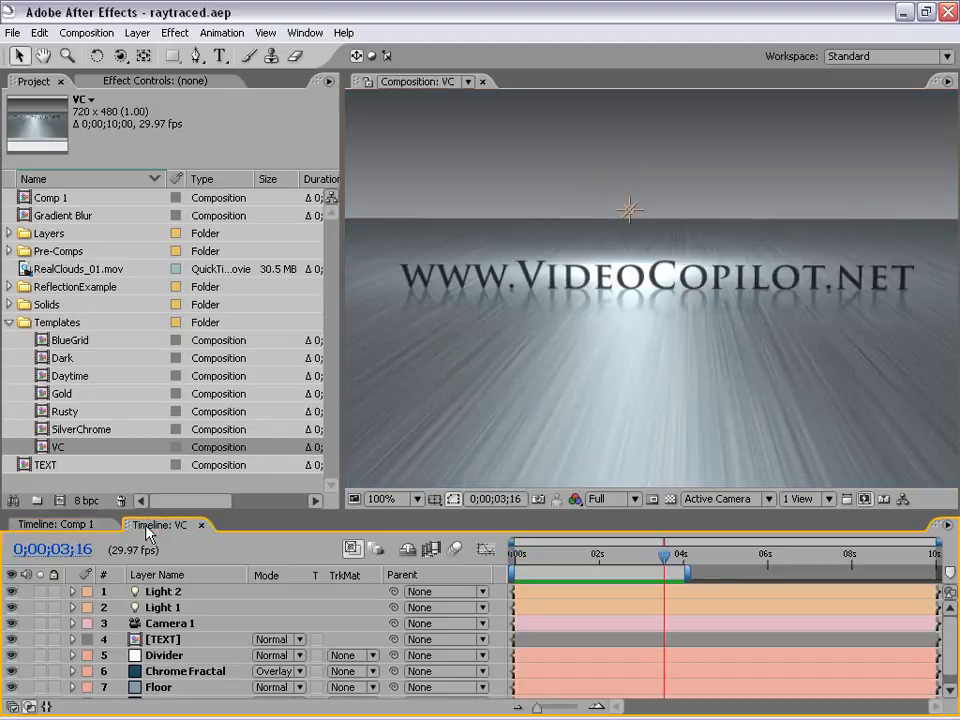